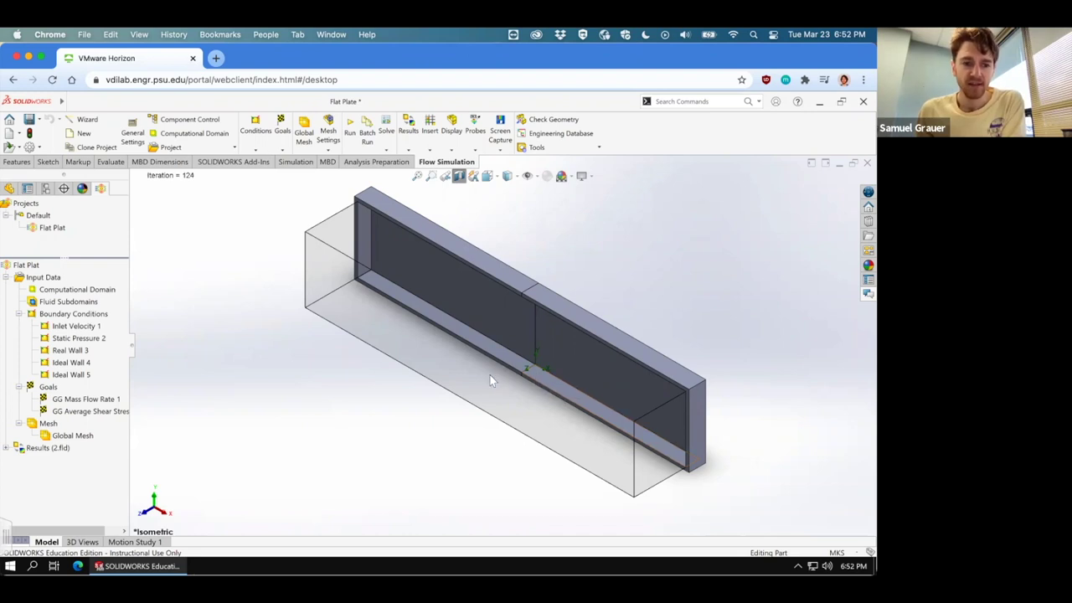
Step: Expand the Results of the Flat Plat flow project and show the model in the front view
mouse_move(33, 105)
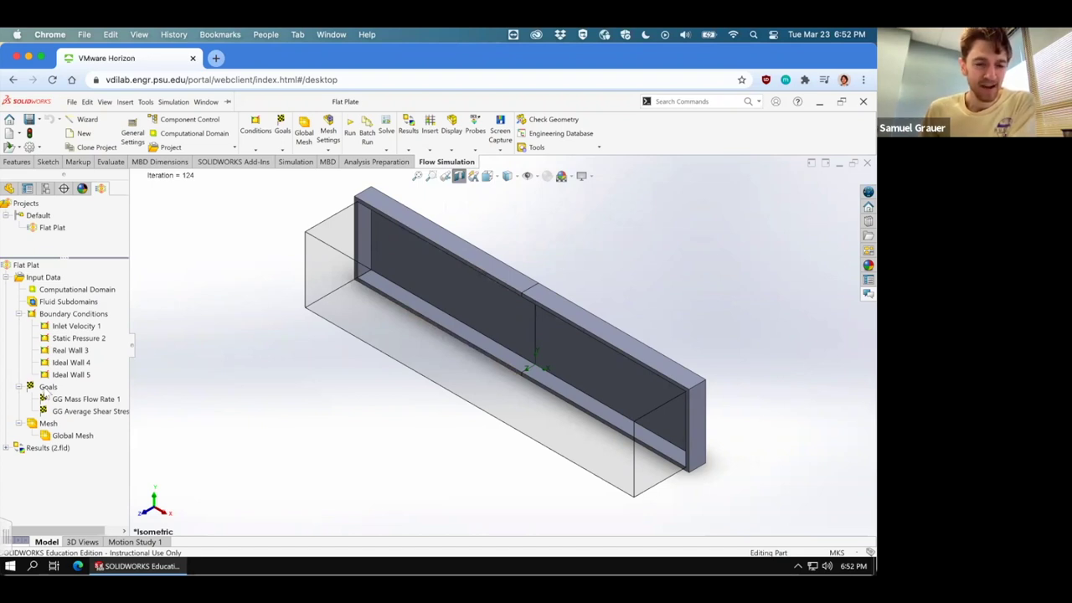
click(6, 448)
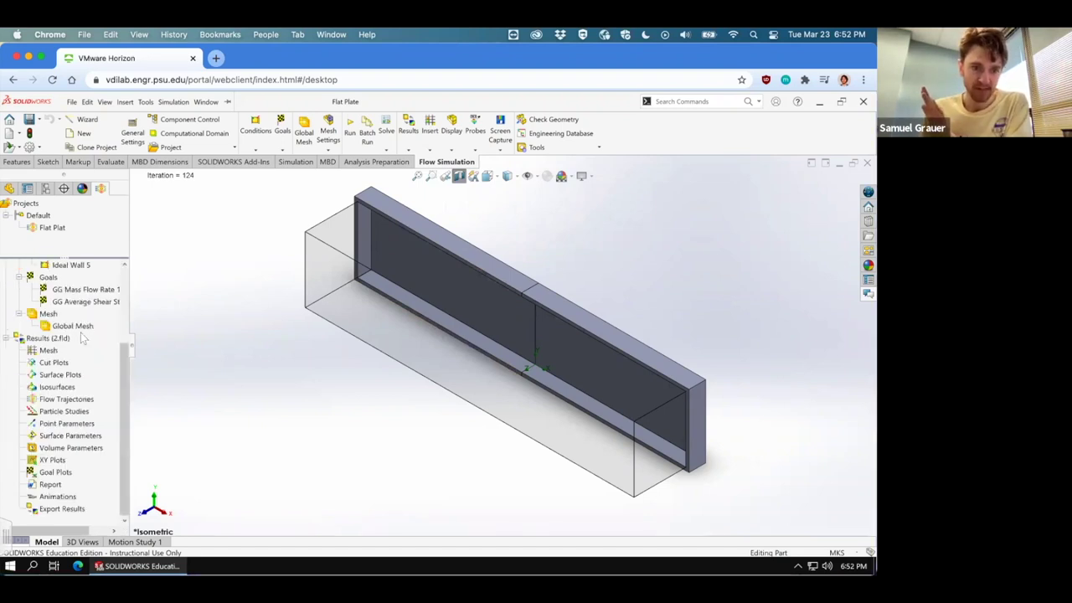
middle_drag(248, 315, 321, 431)
key(ctrl+1)
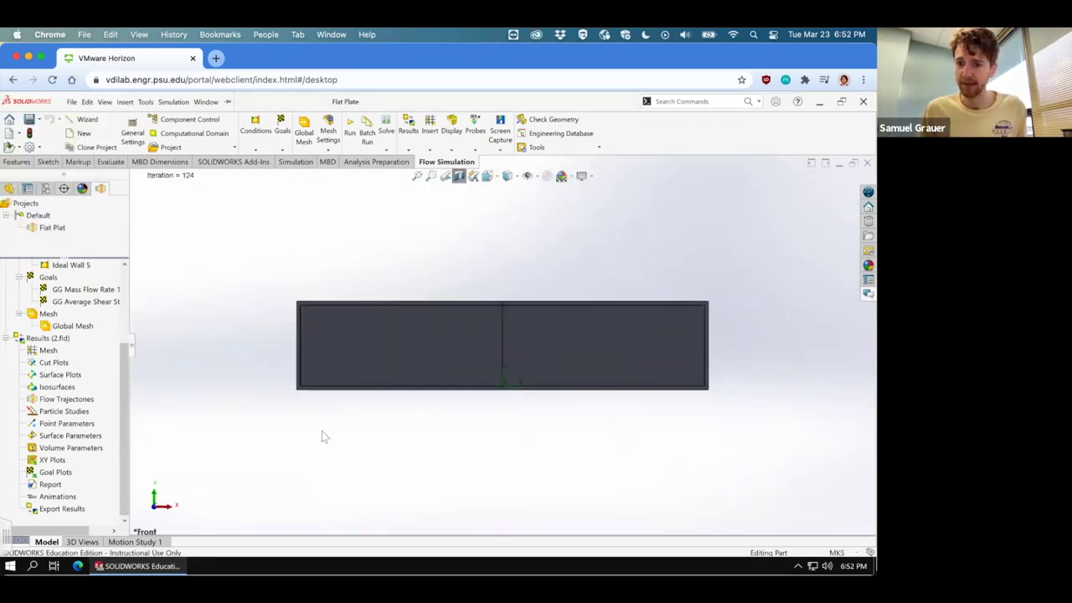
Step: Display the model as wireframe and turn off Lighting for the flow results display
click(498, 179)
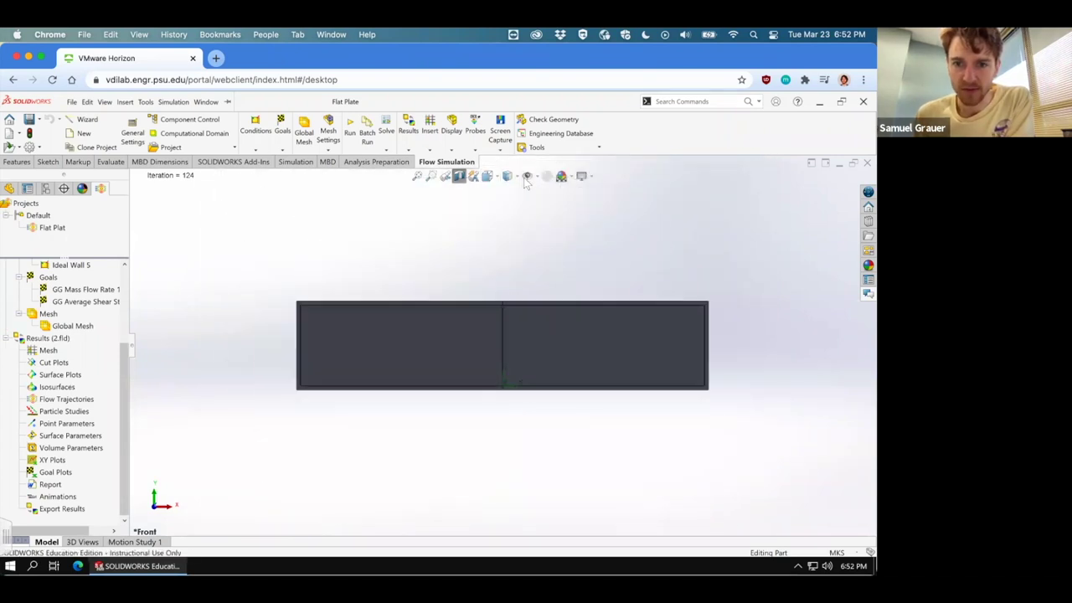
click(516, 176)
click(505, 245)
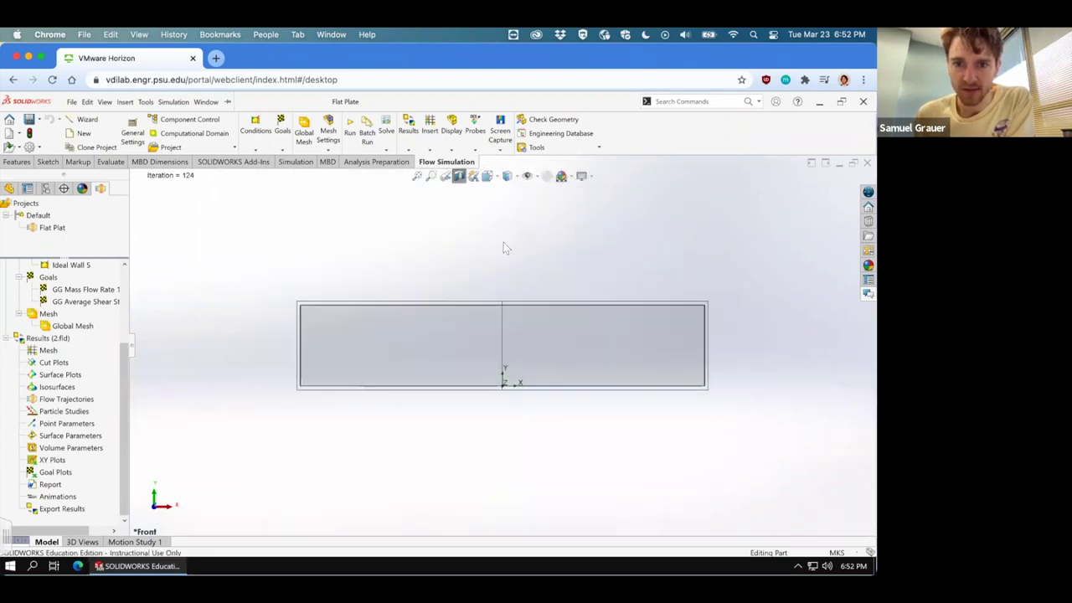
click(515, 177)
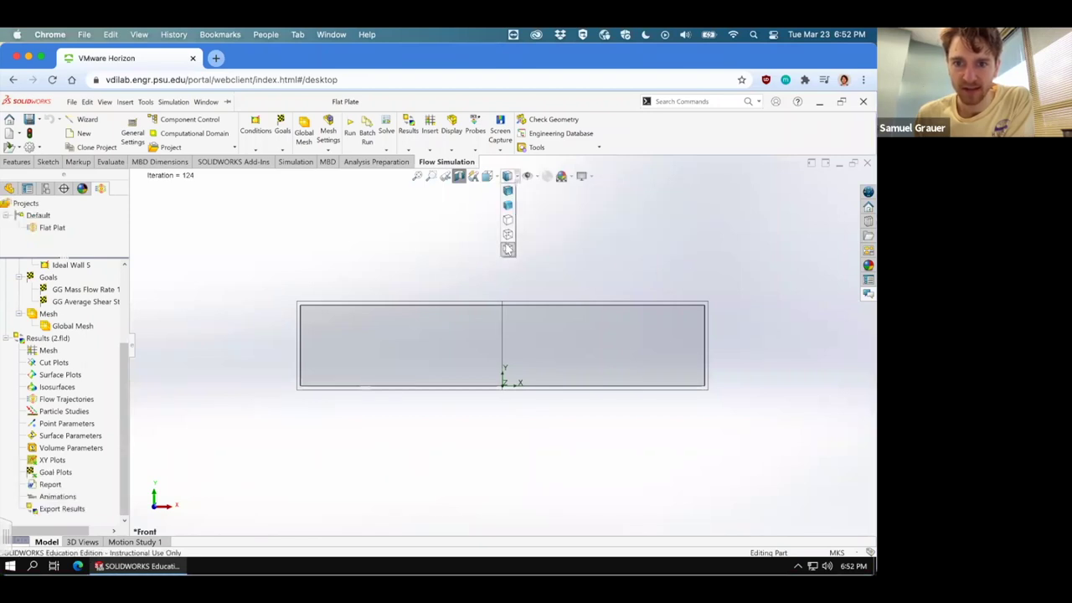
click(452, 142)
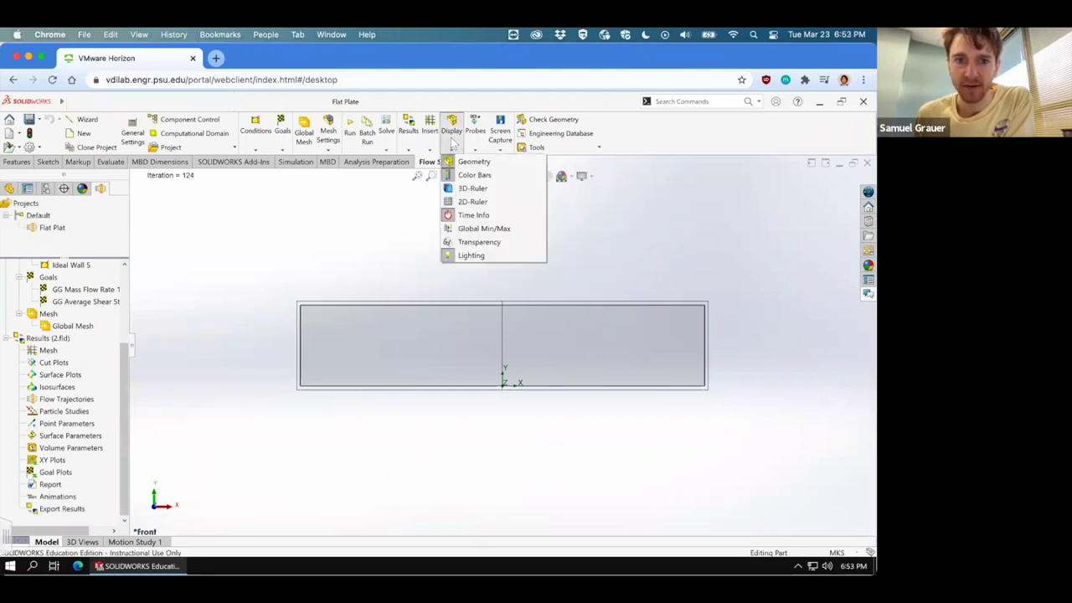
click(461, 257)
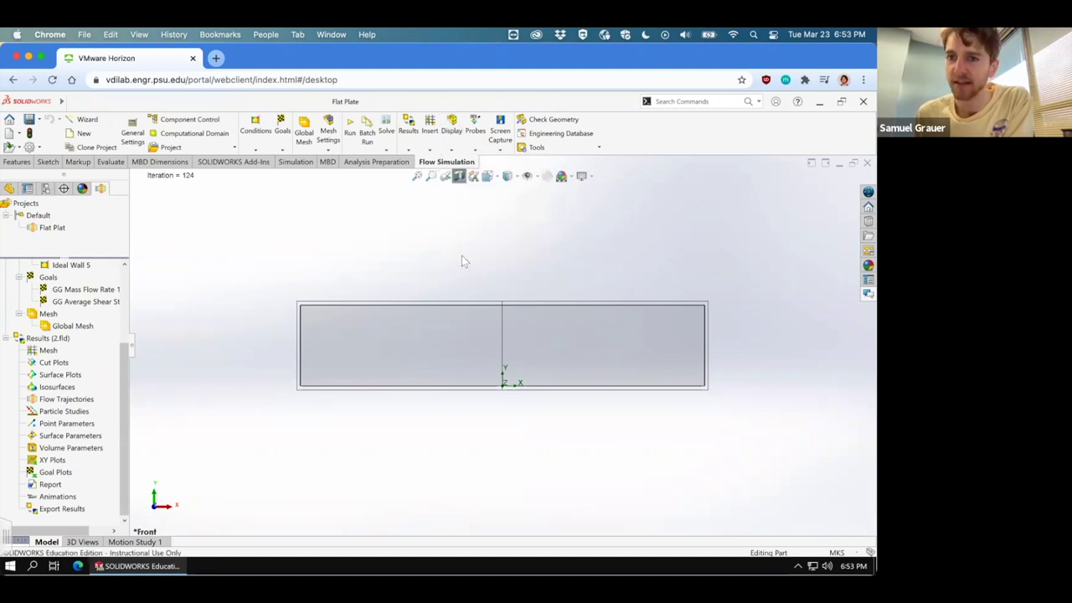
Step: Insert a mesh plot on the XY plane with a 0 m offset and Color By set to None
right_click(51, 362)
click(56, 361)
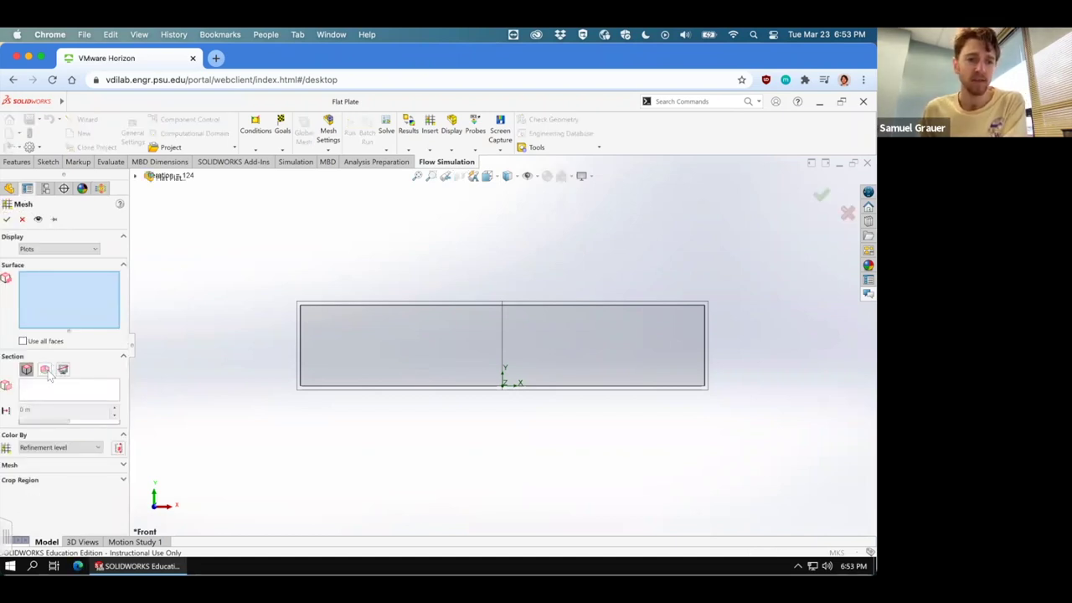
click(45, 370)
double_click(25, 423)
text(1)
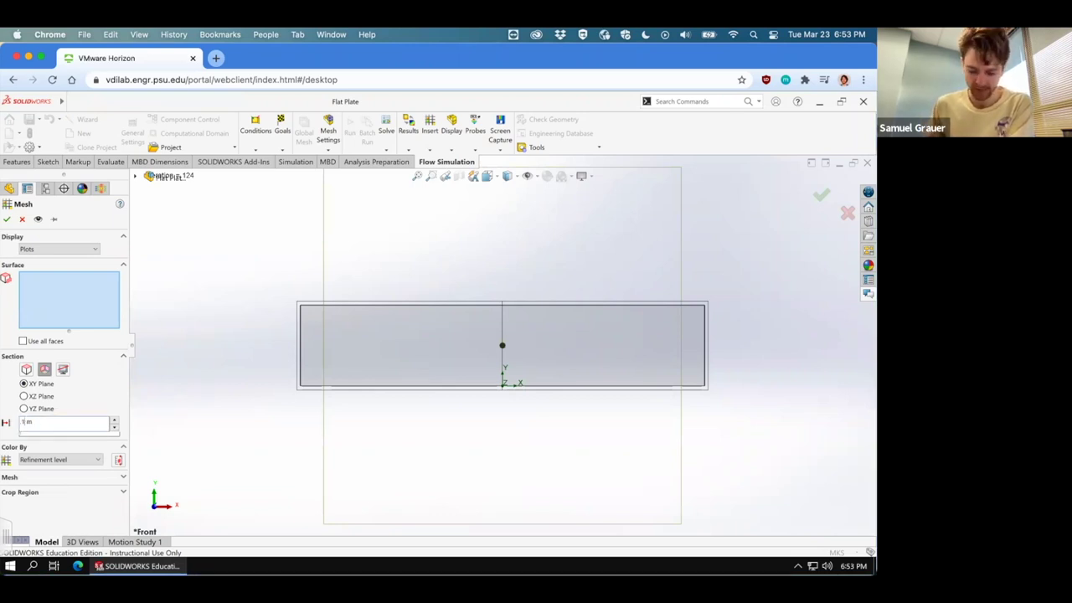
text(0)
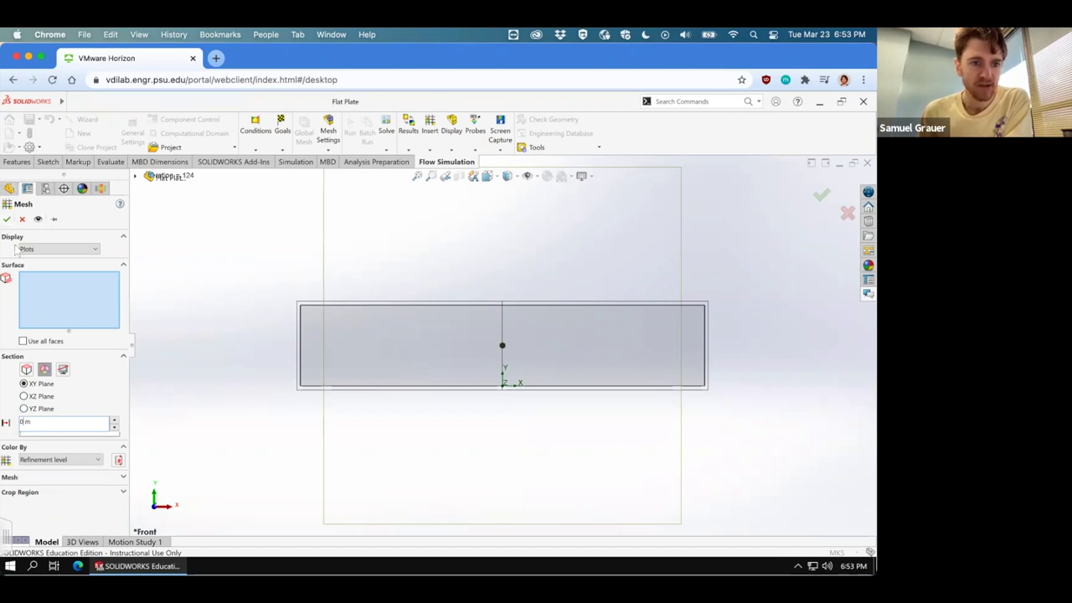
click(60, 460)
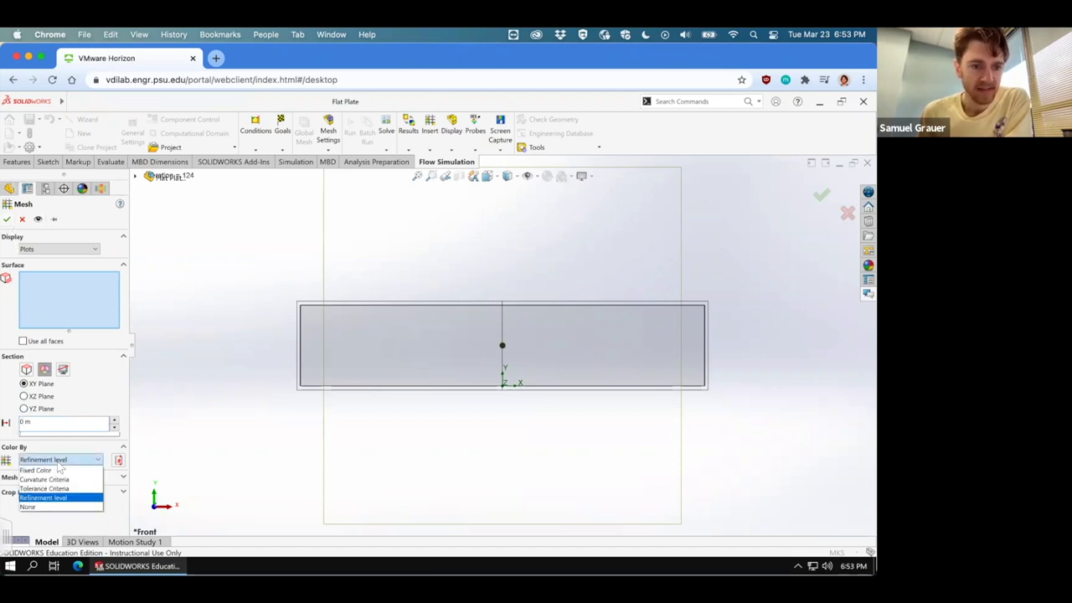
click(52, 507)
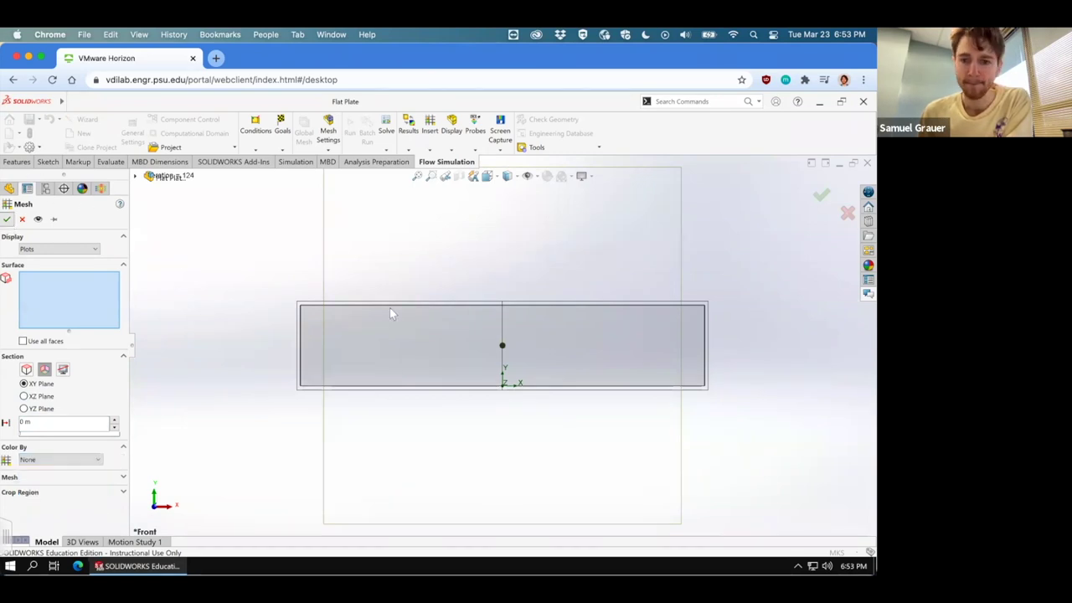
click(7, 219)
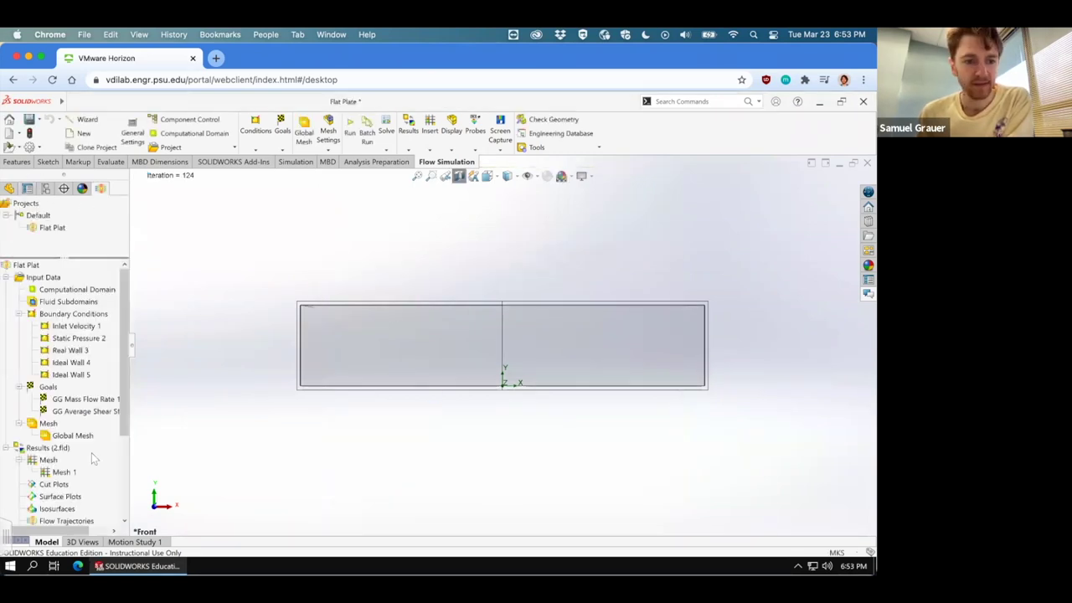
Step: Edit the Mesh 1 plot to use a 0.1 m offset from the XY plane and Color By None
right_click(64, 472)
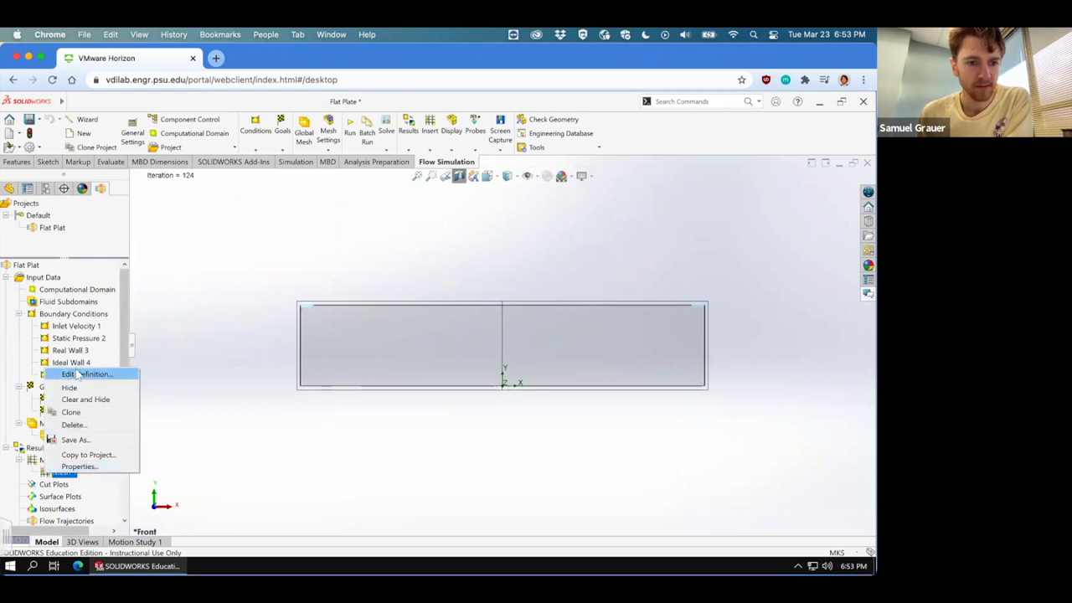
click(77, 375)
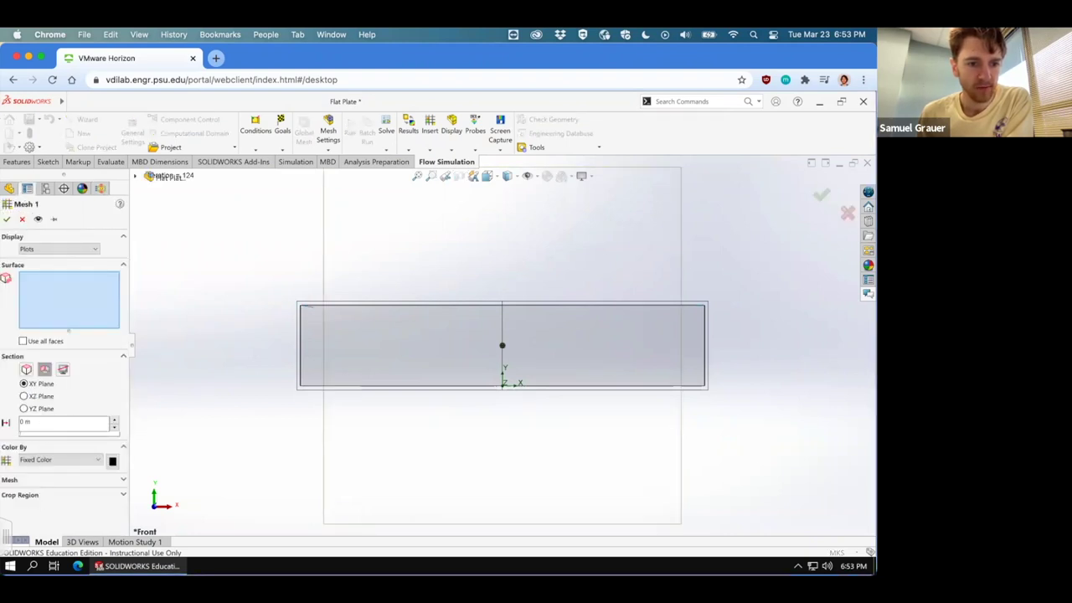
text(0)
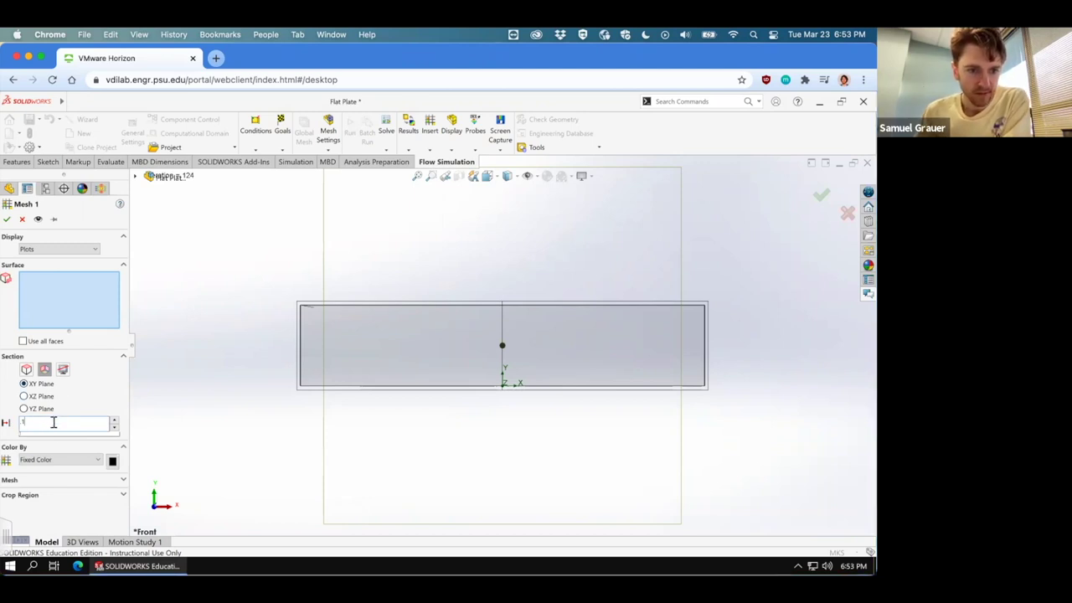
click(38, 459)
click(35, 465)
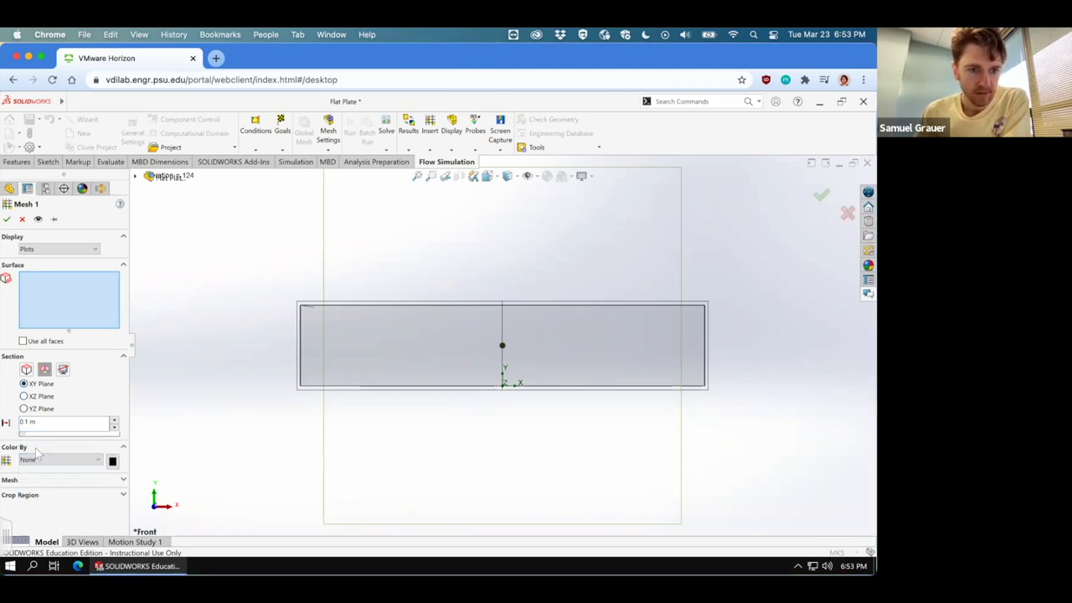
click(7, 219)
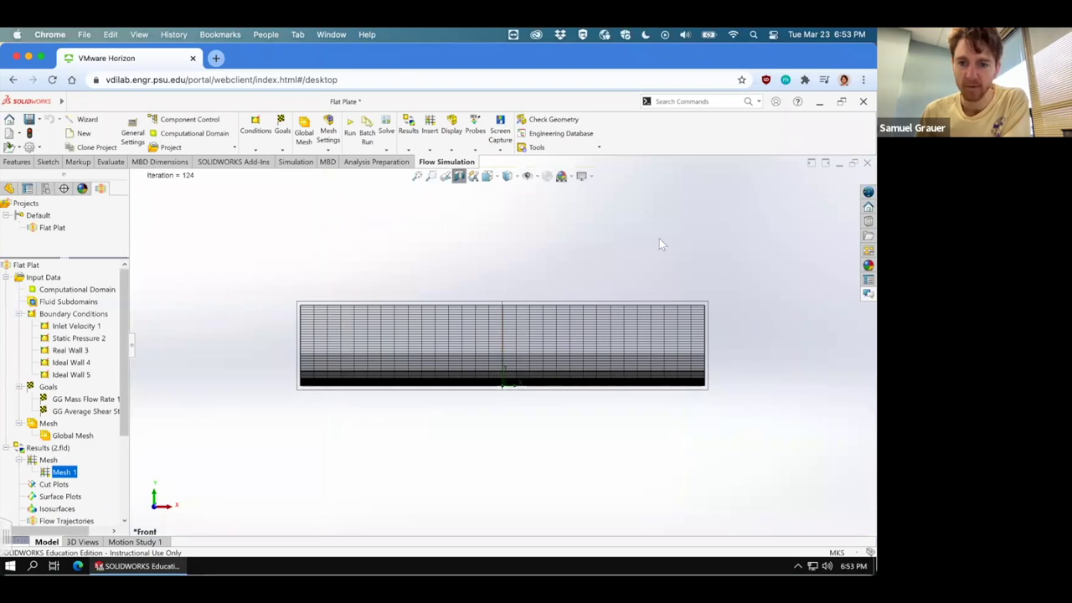
Step: Examine the mesh refinement near the wall at the downstream lower corner of the domain
click(431, 176)
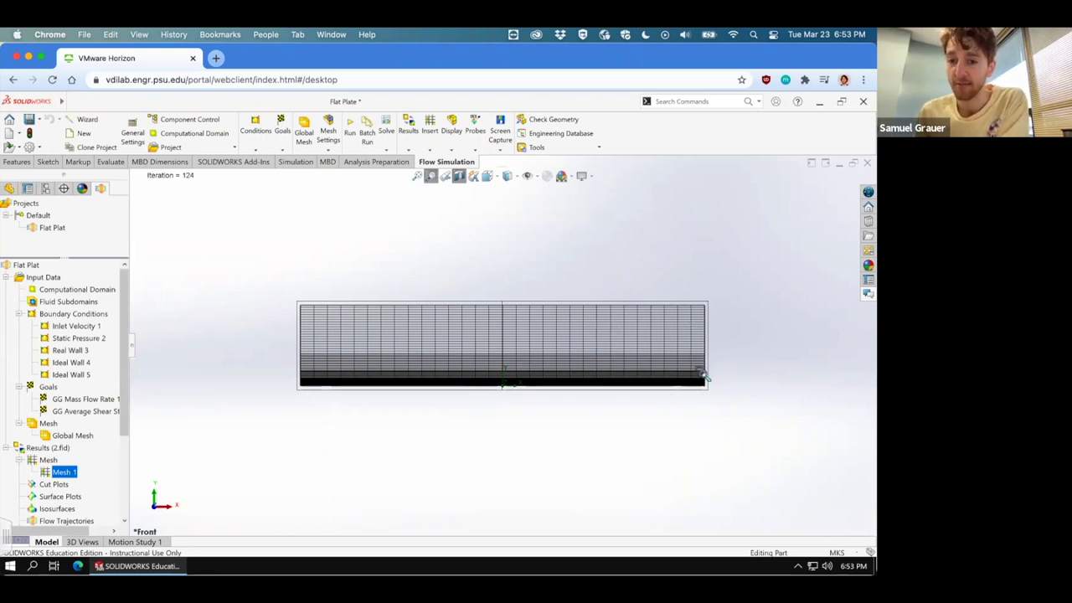
drag(703, 388, 690, 388)
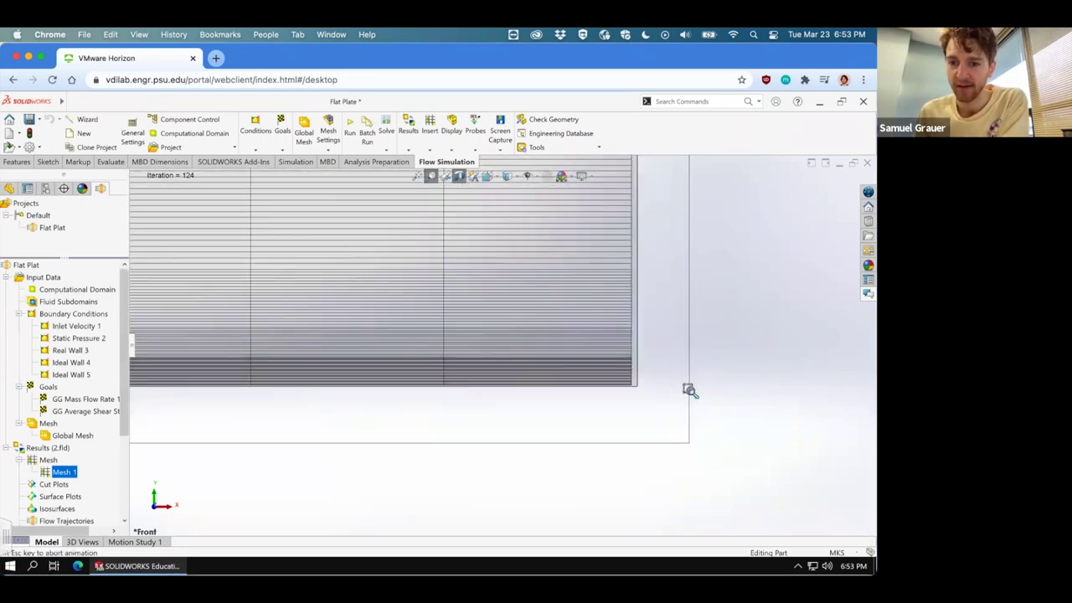
click(417, 177)
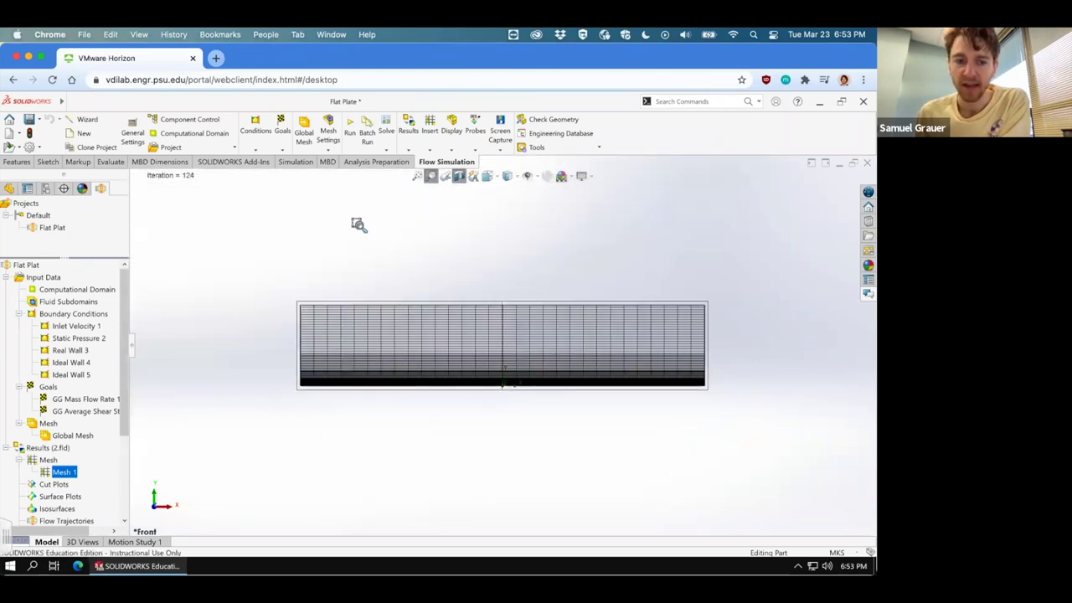
Step: Insert a cut plot on the Front Plane showing Velocity contours with 30 levels
right_click(49, 488)
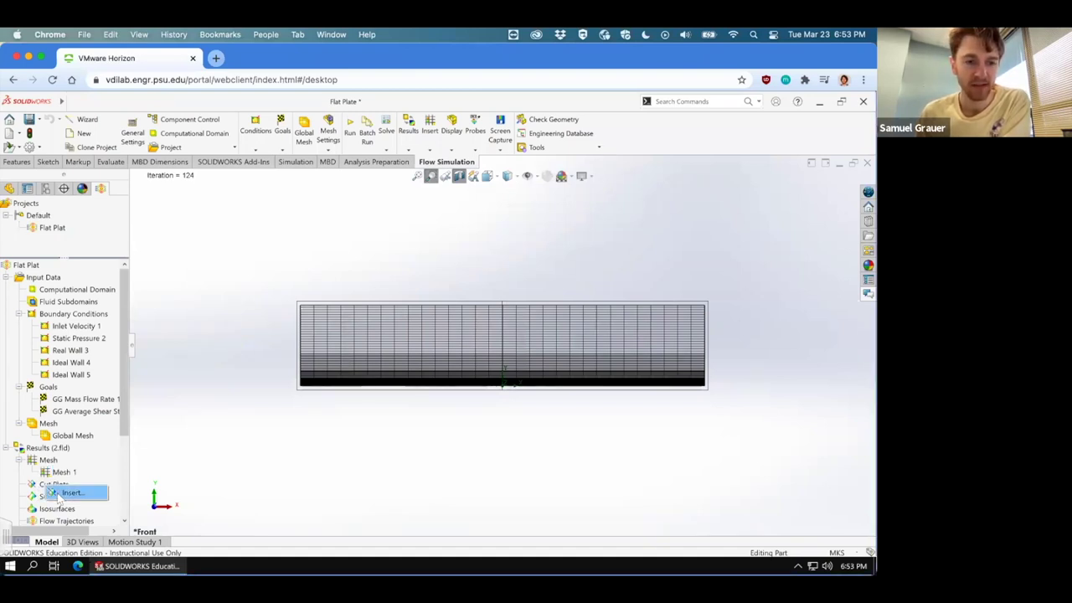
click(60, 495)
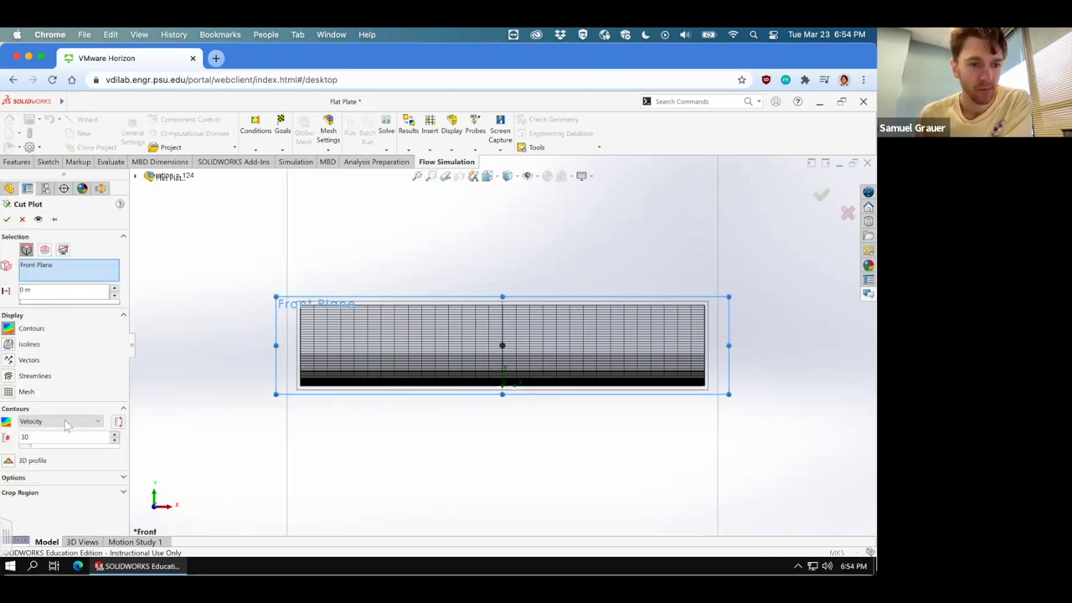
double_click(31, 437)
text(30)
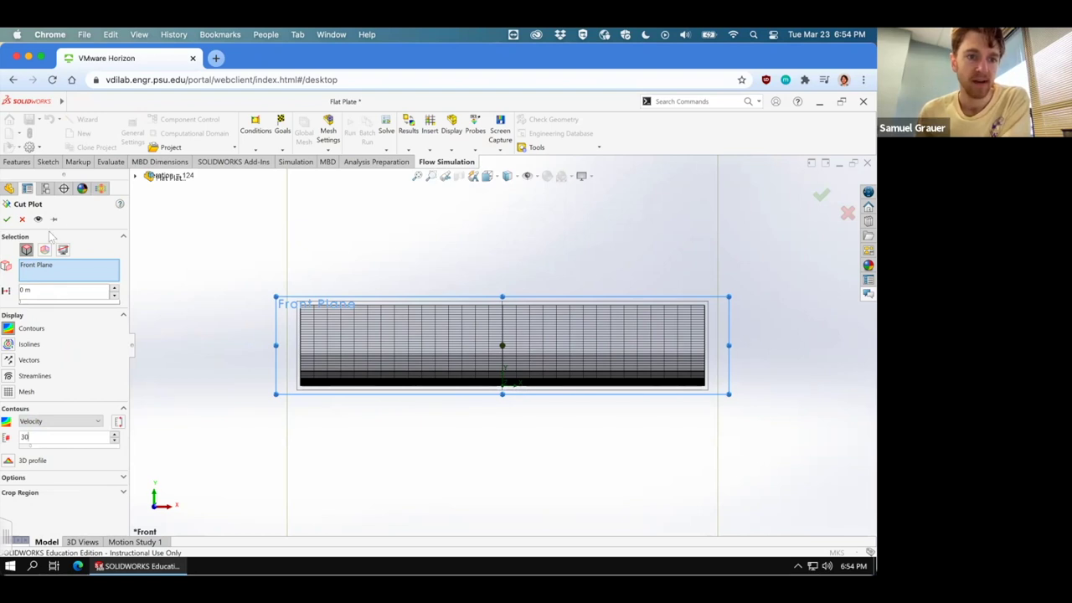
click(7, 220)
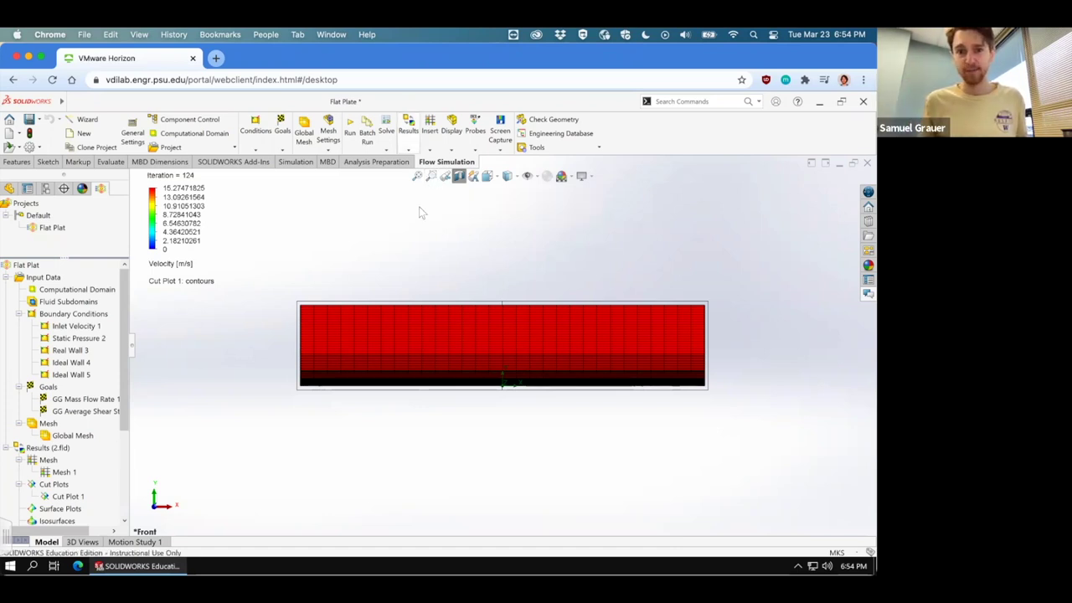
Step: Inspect the near-wall velocity contours at the downstream end and around the start of the plate at mid-length
click(433, 181)
drag(715, 385, 692, 393)
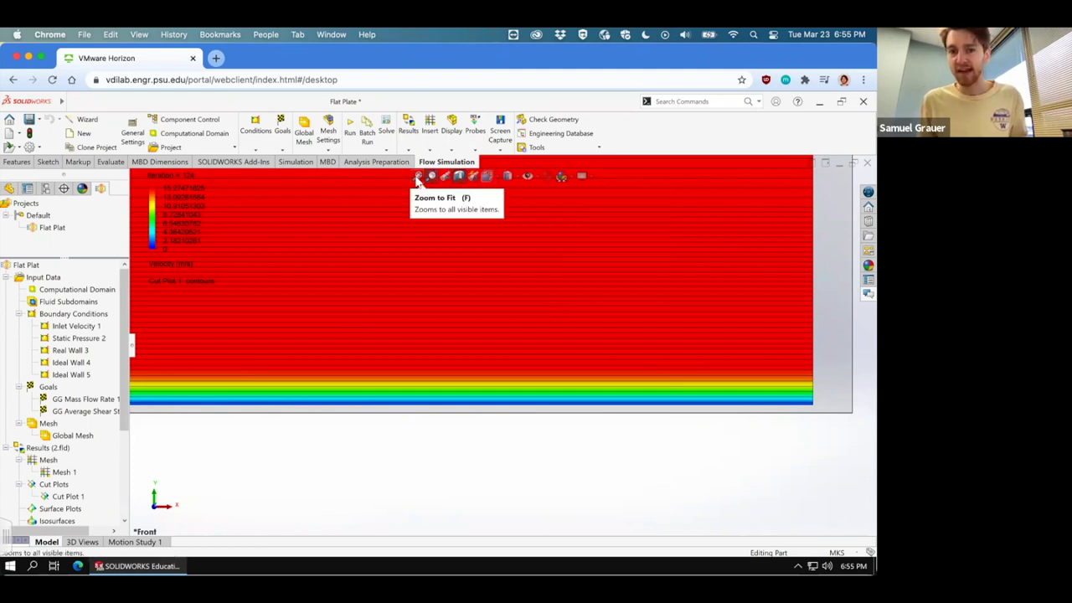
click(417, 179)
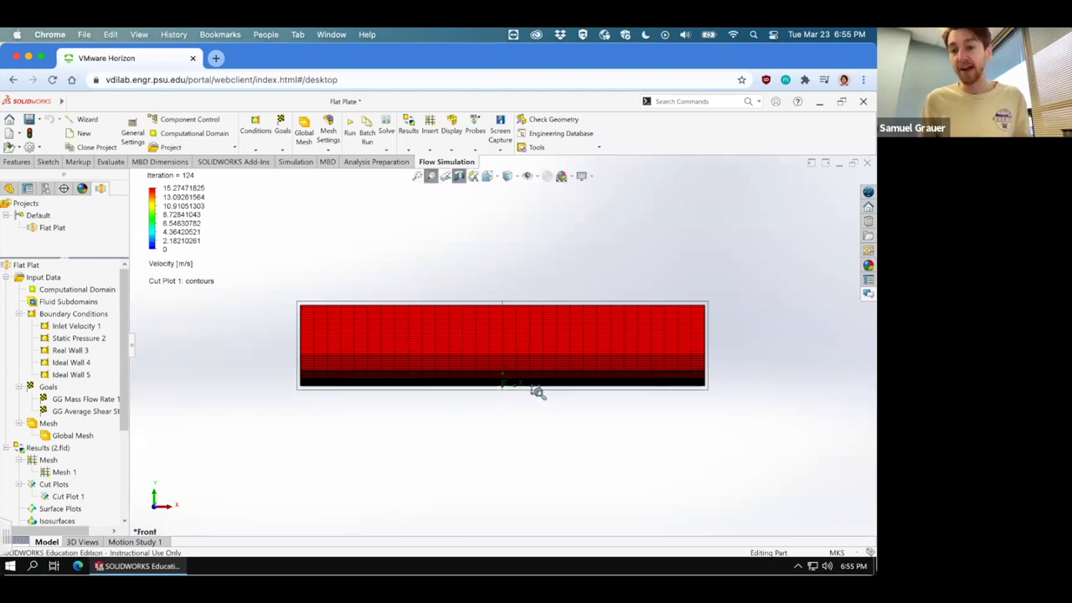
drag(553, 391, 491, 376)
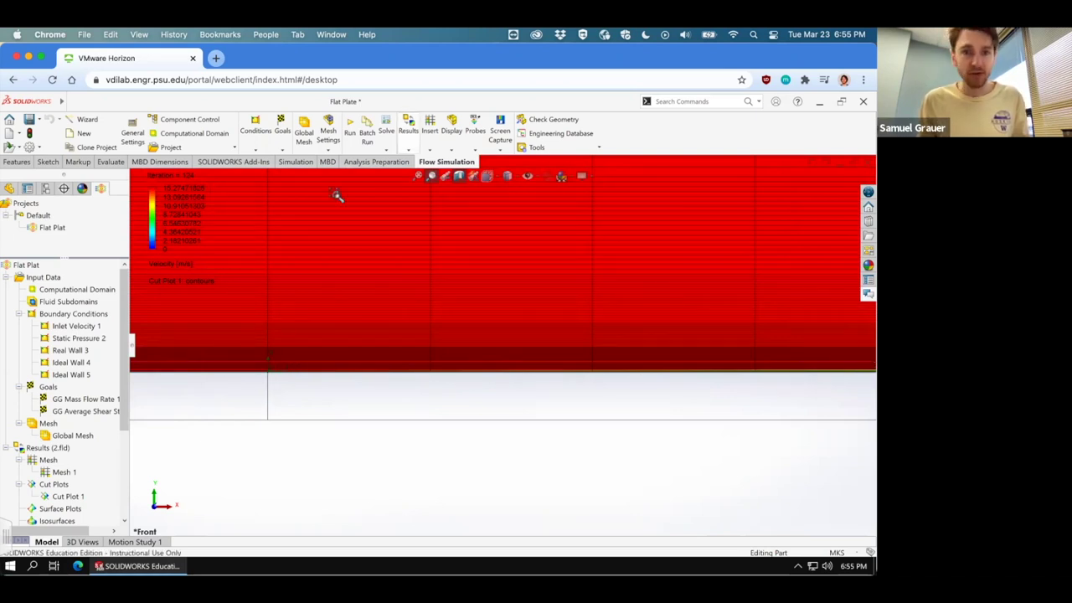
click(416, 176)
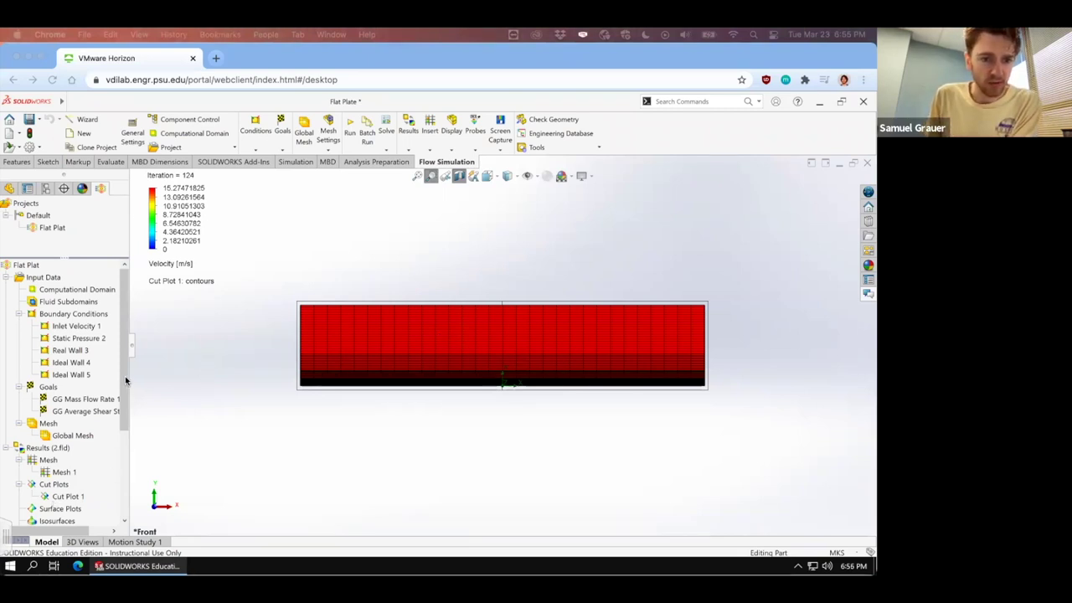
Step: Hide the velocity cut plot and the mesh plot
scroll(47, 465, down, 5)
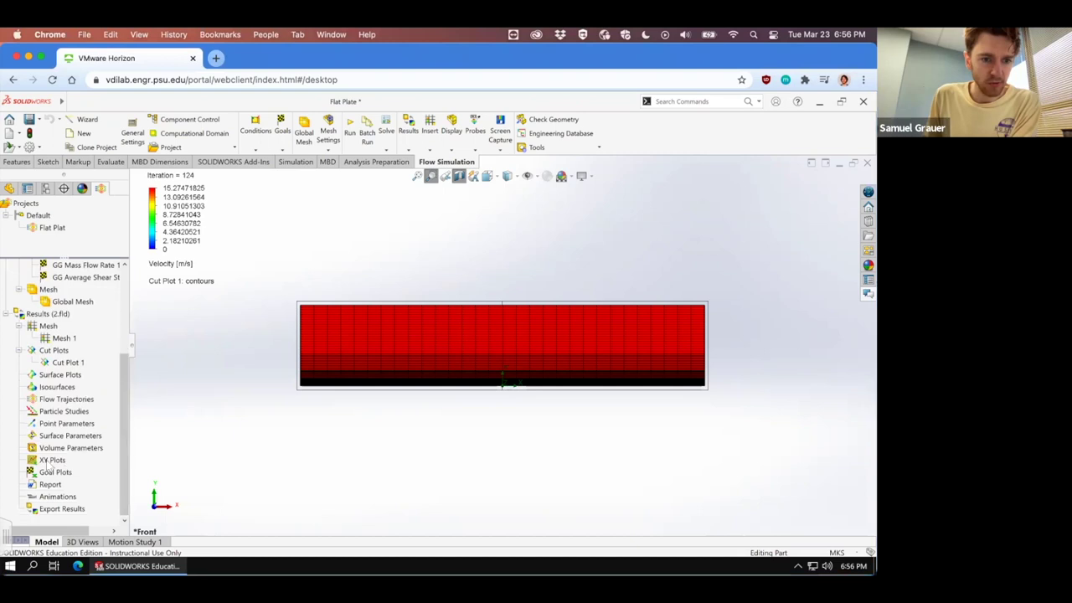
right_click(58, 362)
click(84, 383)
right_click(63, 338)
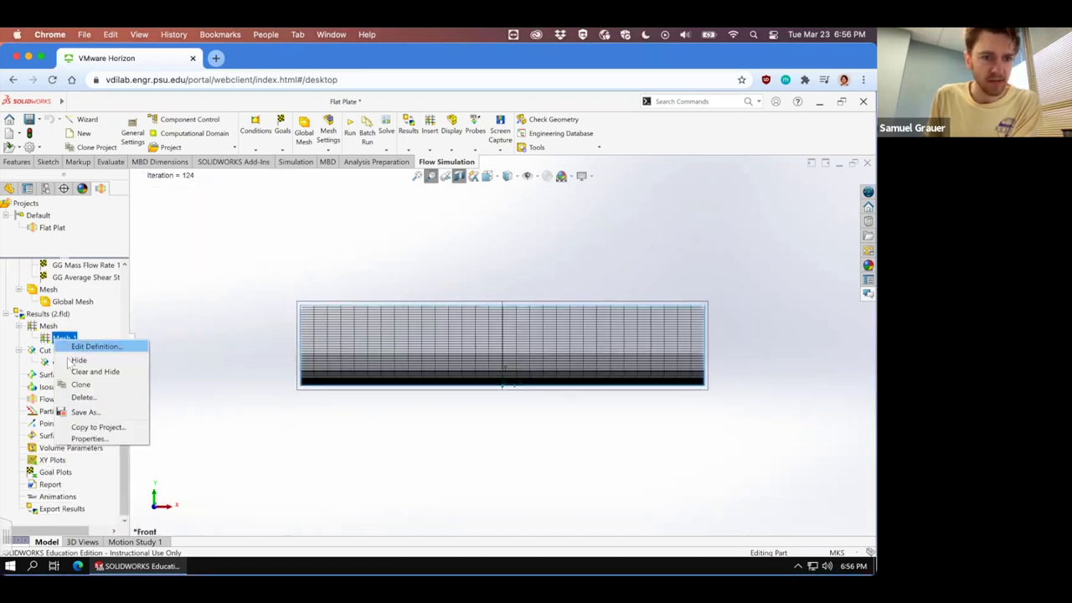
click(78, 361)
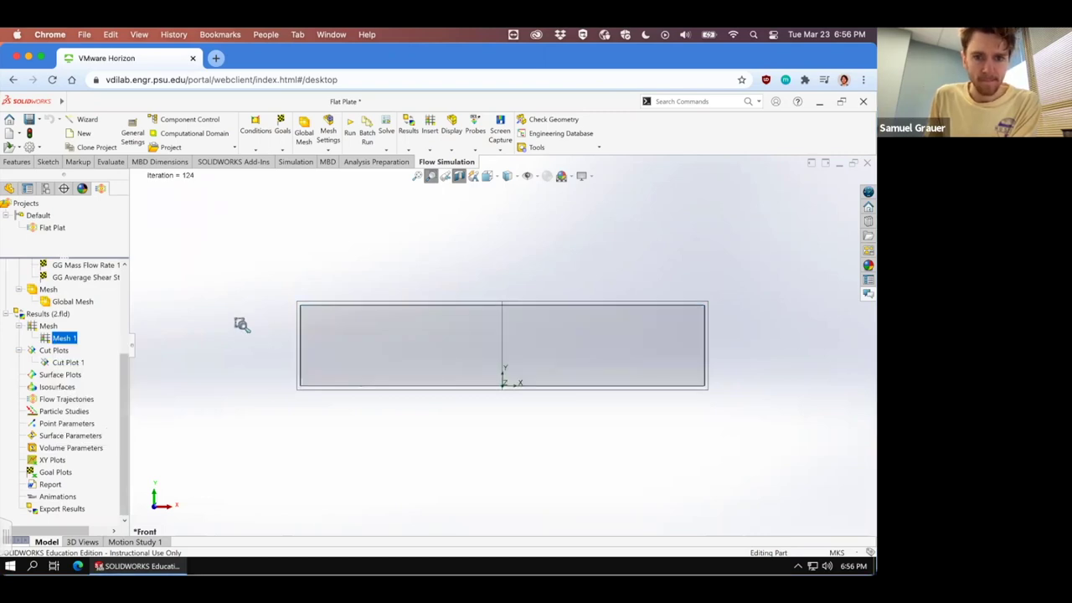
Step: Turn the wireframe model to an angled 3D view that shows the depth of the domain
middle_drag(243, 335, 261, 362)
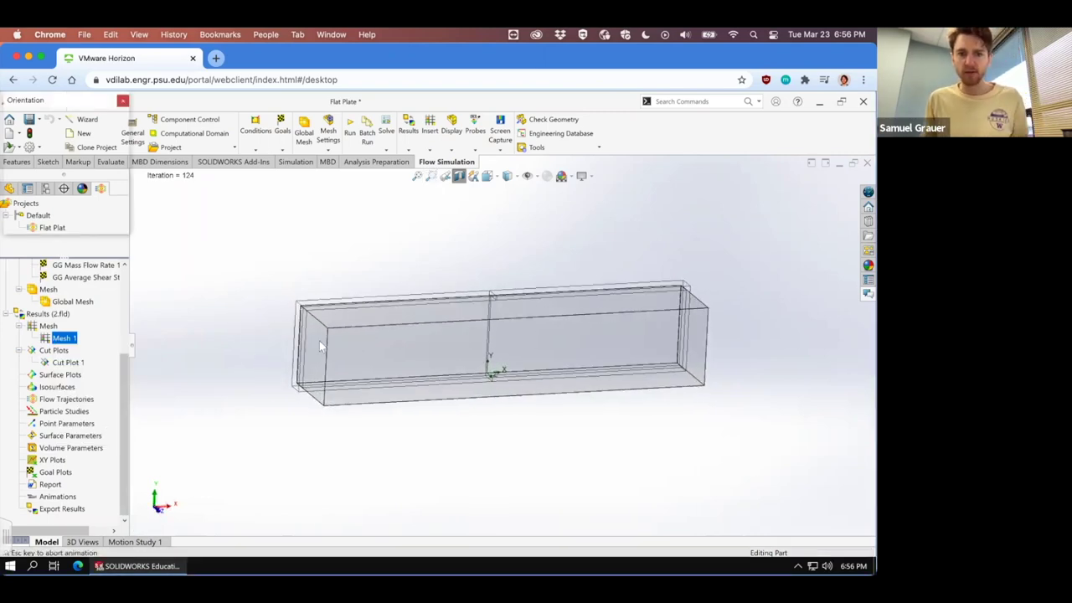
key(space)
click(349, 344)
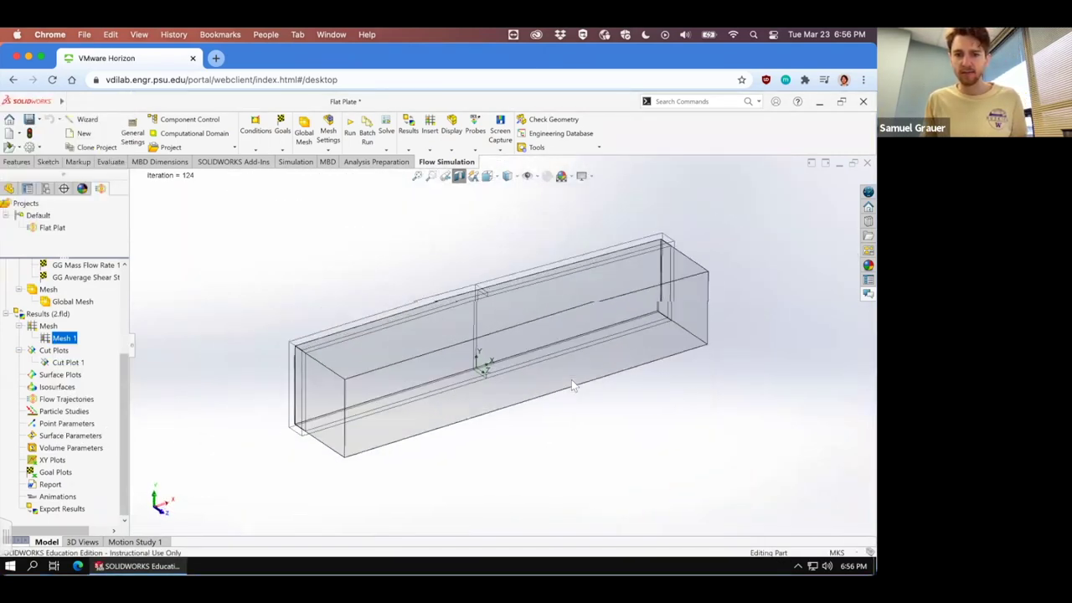
Step: Start a new XY plot and add Shear Stress (X) from the Loads group to its list of parameters
mouse_move(605, 430)
middle_down()
mouse_move(586, 416)
mouse_move(590, 425)
middle_up()
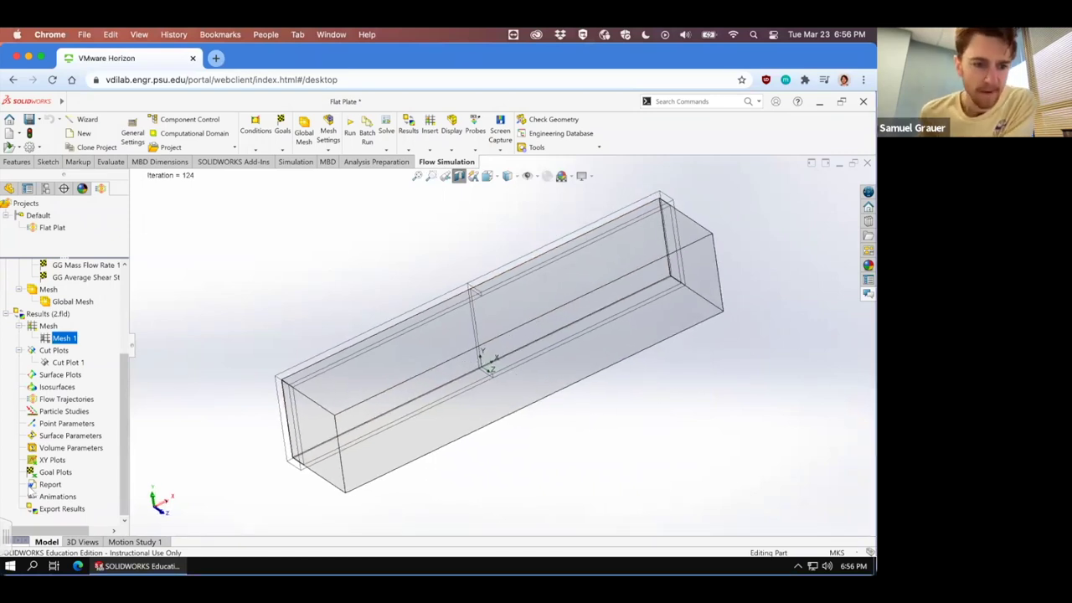
double_click(48, 461)
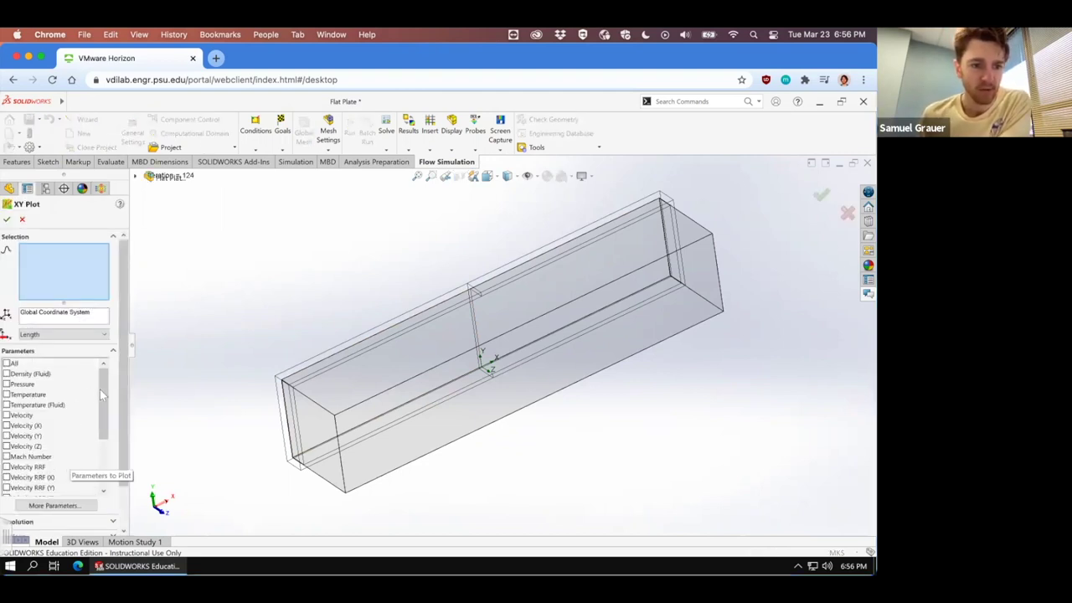
scroll(102, 425, down, 3)
scroll(102, 425, down, 2)
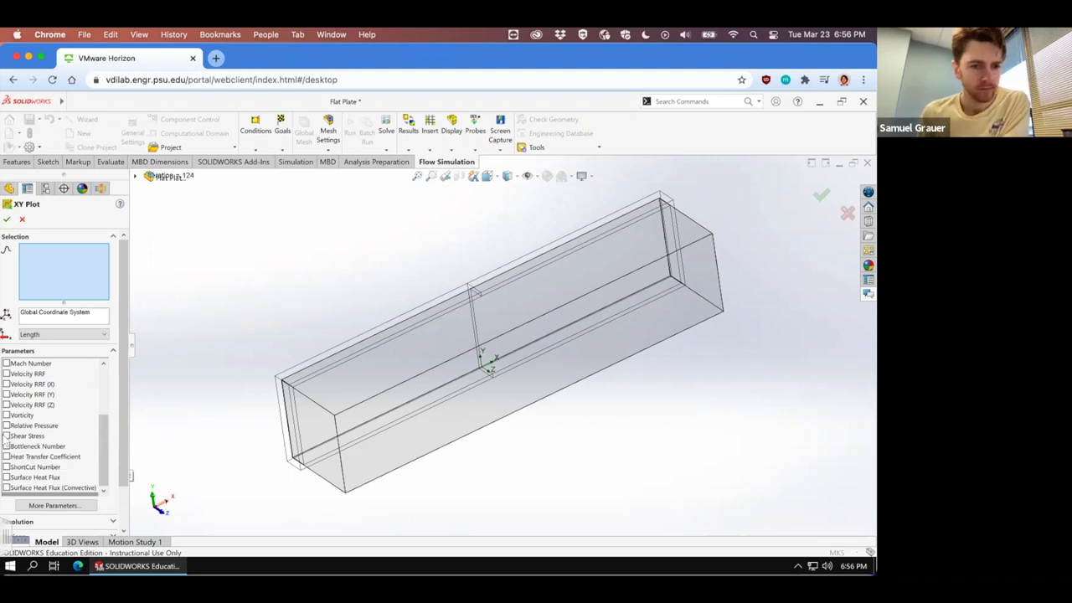
click(84, 505)
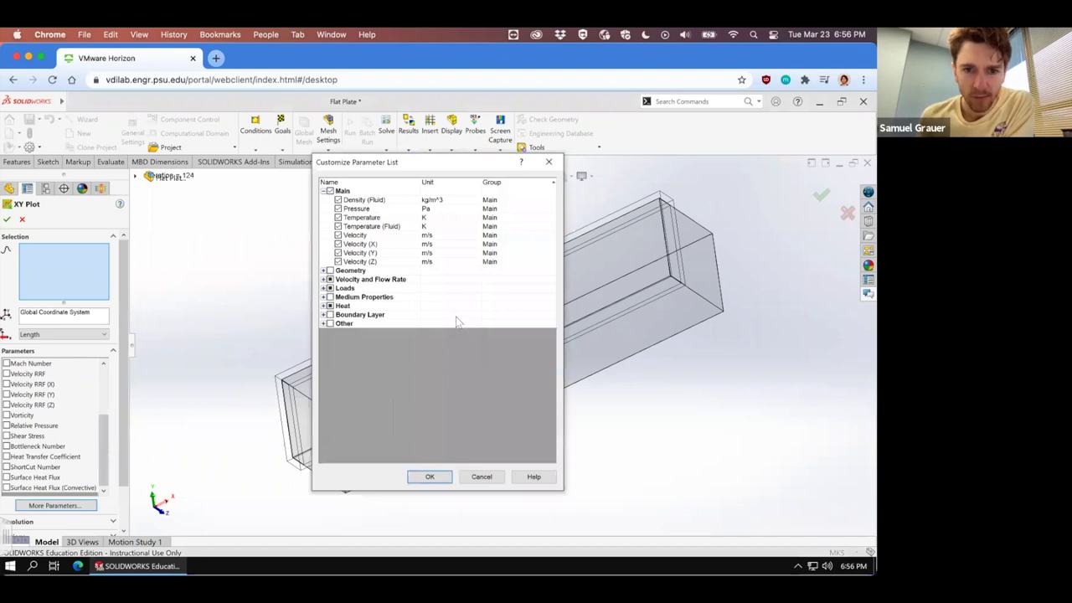
click(324, 279)
click(324, 279)
click(325, 279)
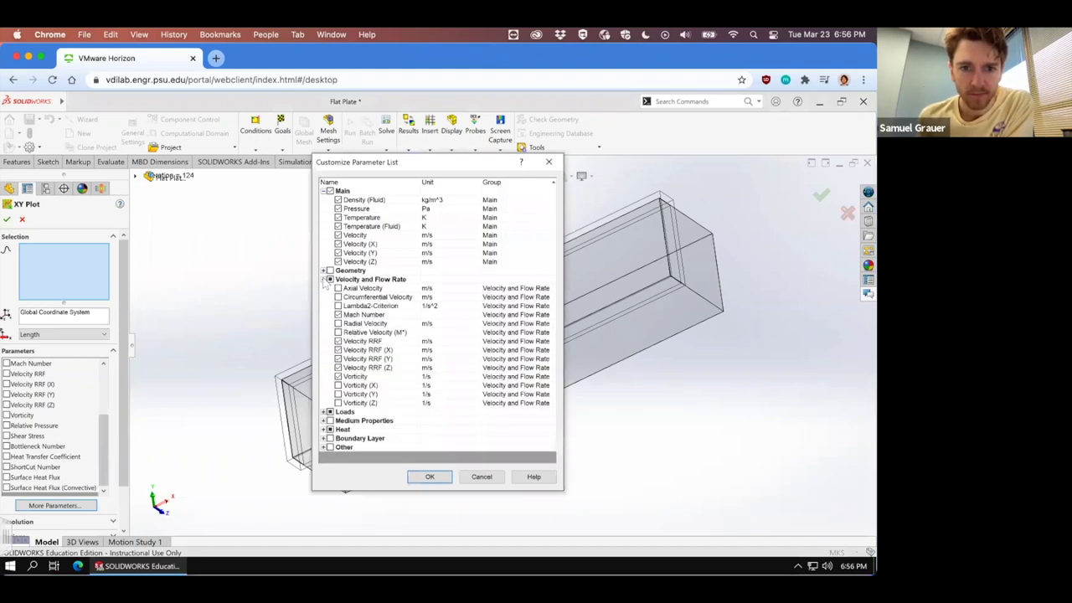
click(324, 279)
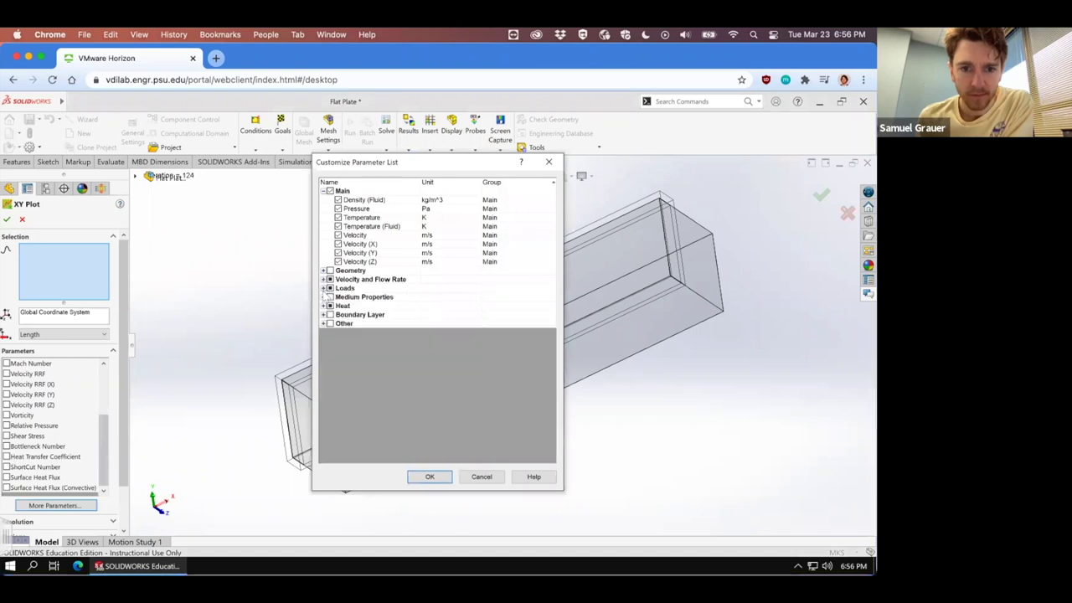
click(324, 288)
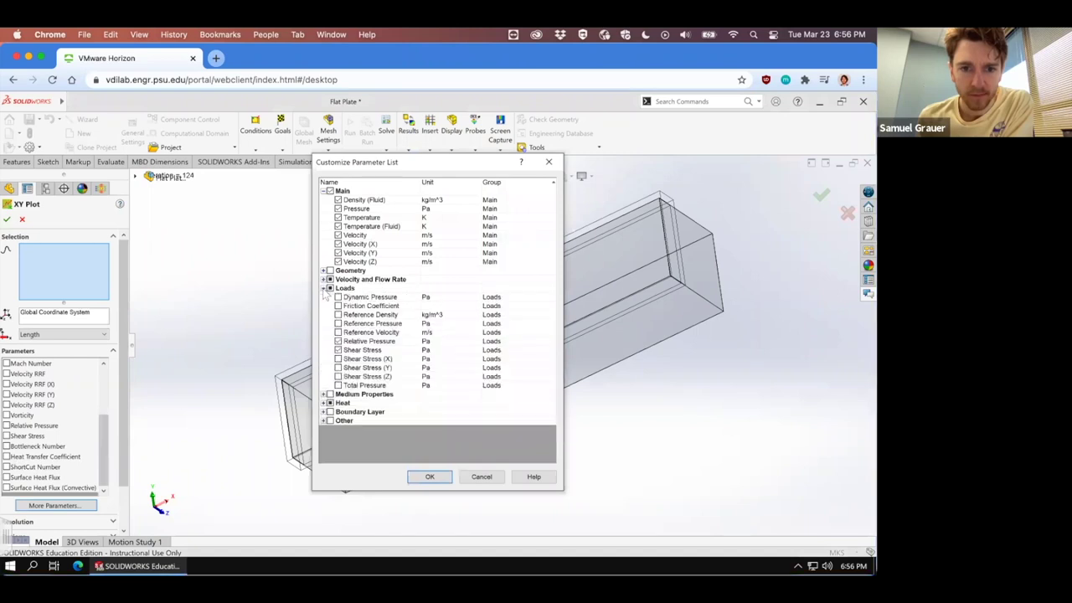
click(338, 359)
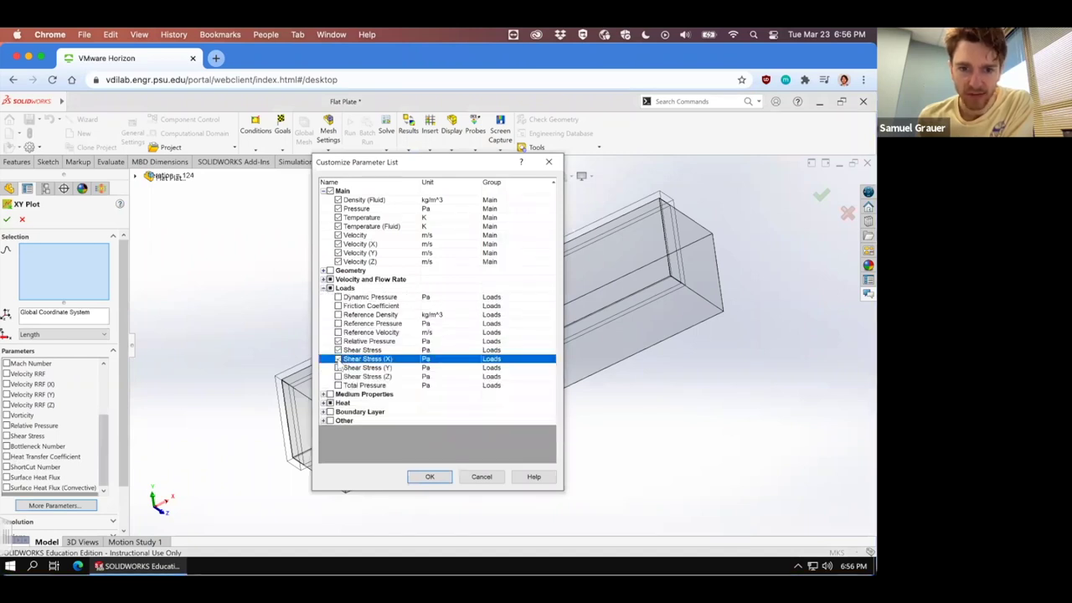
click(428, 477)
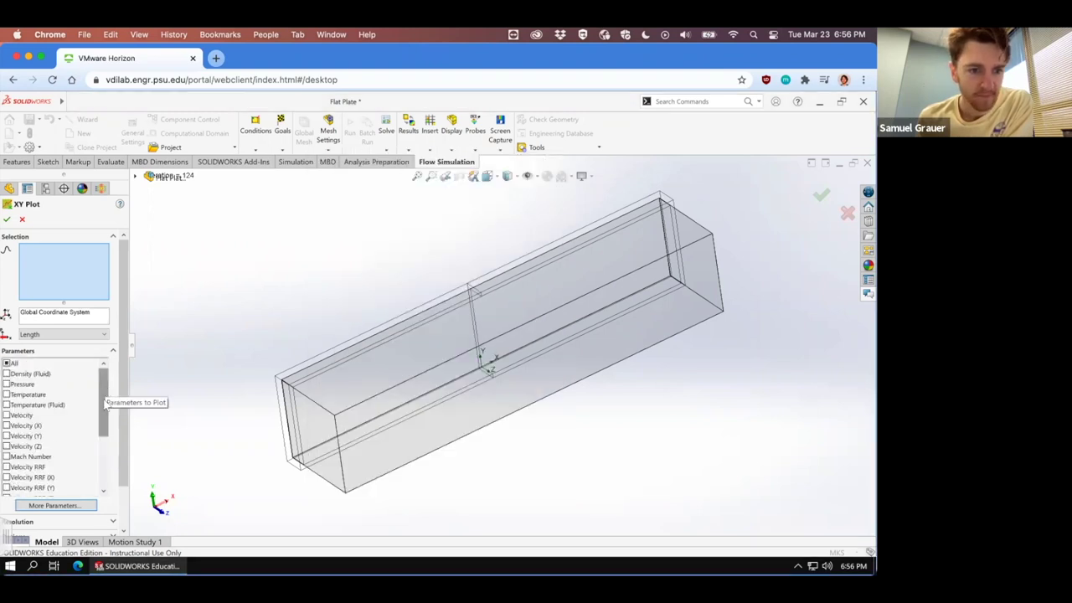
Step: Select the lower plate edge running downstream from the origin and show the plot of Shear Stress (X) along it
scroll(104, 405, down, 3)
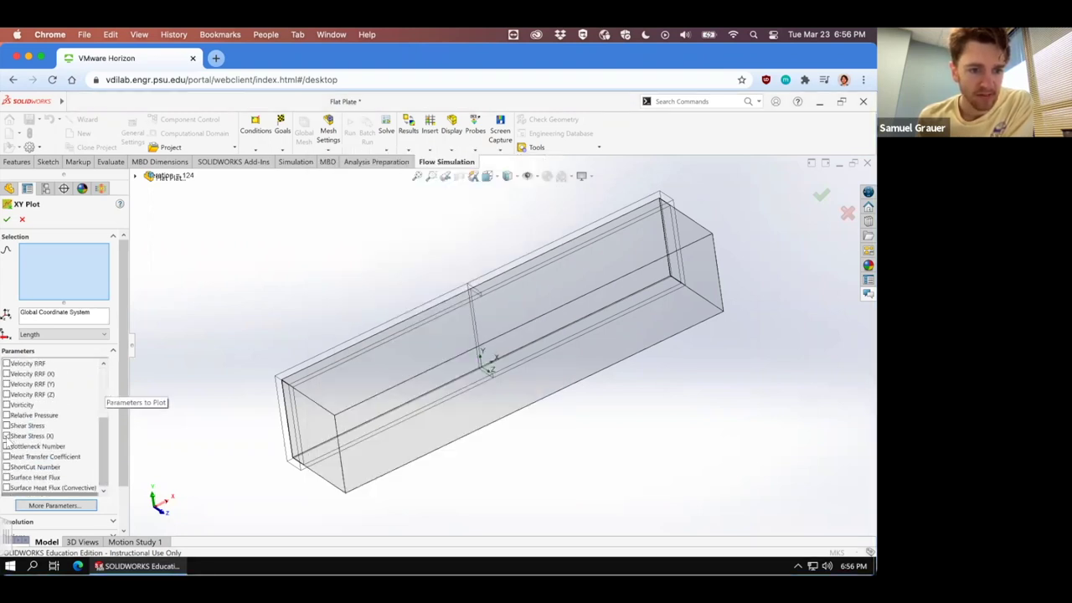
scroll(125, 430, down, 2)
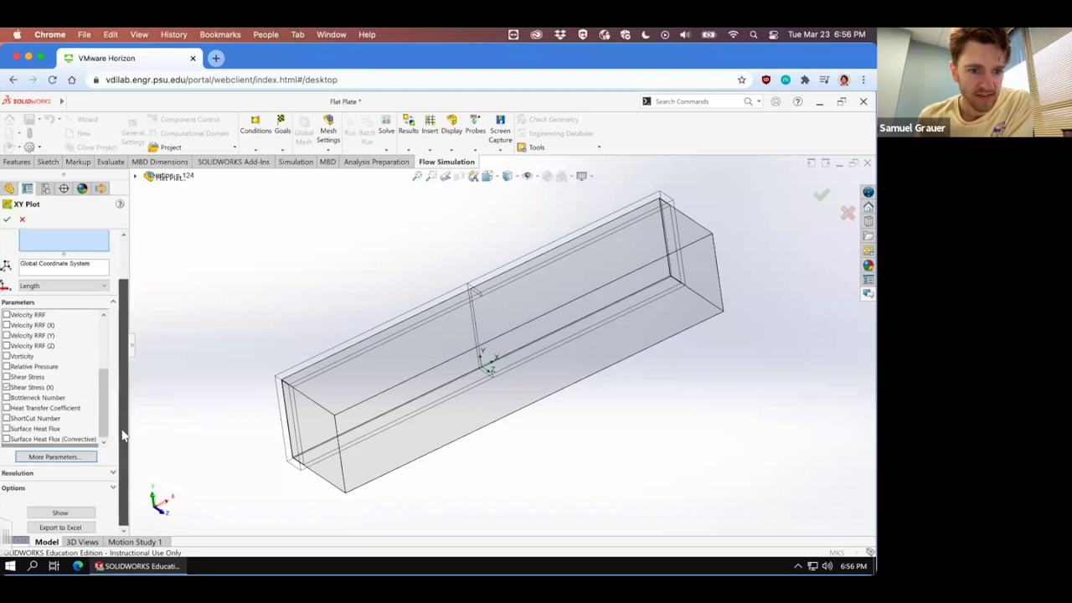
click(523, 347)
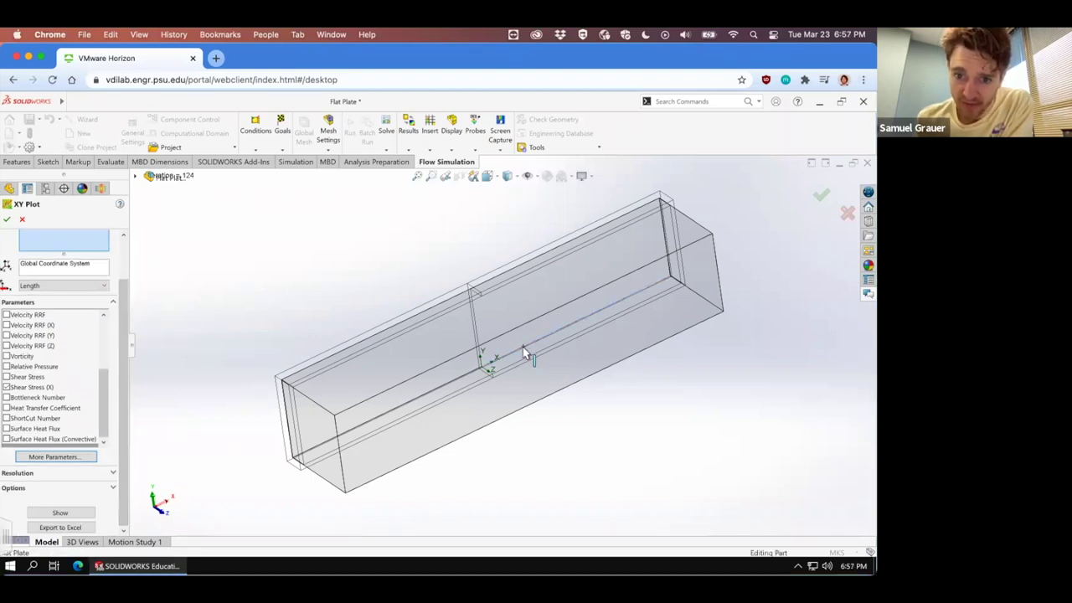
click(63, 513)
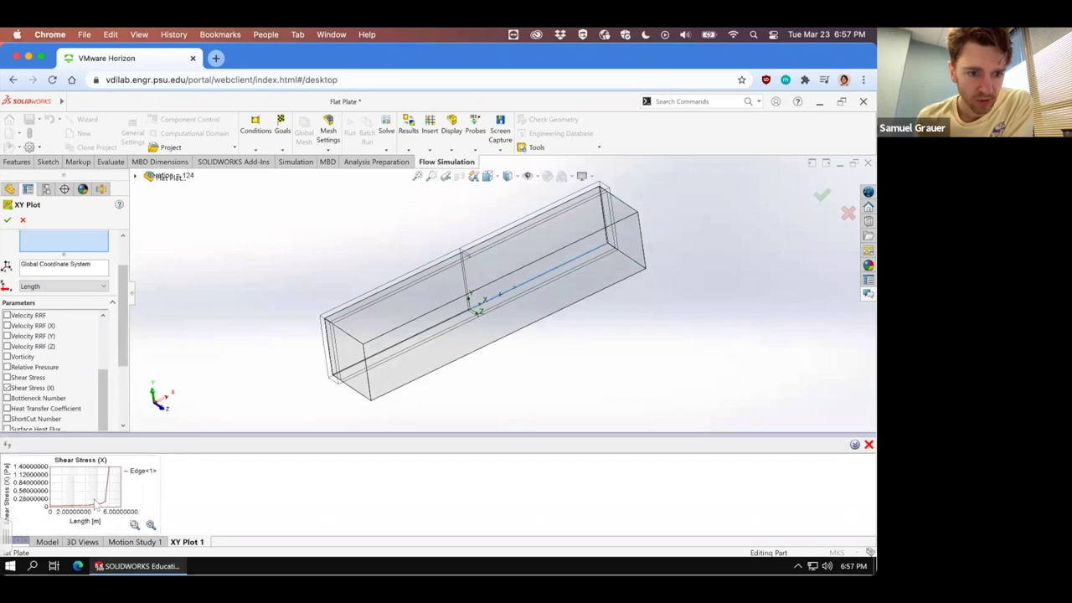
Step: Set the XY plot's abscissa to Model X and show the shear stress curve again
drag(123, 302, 121, 227)
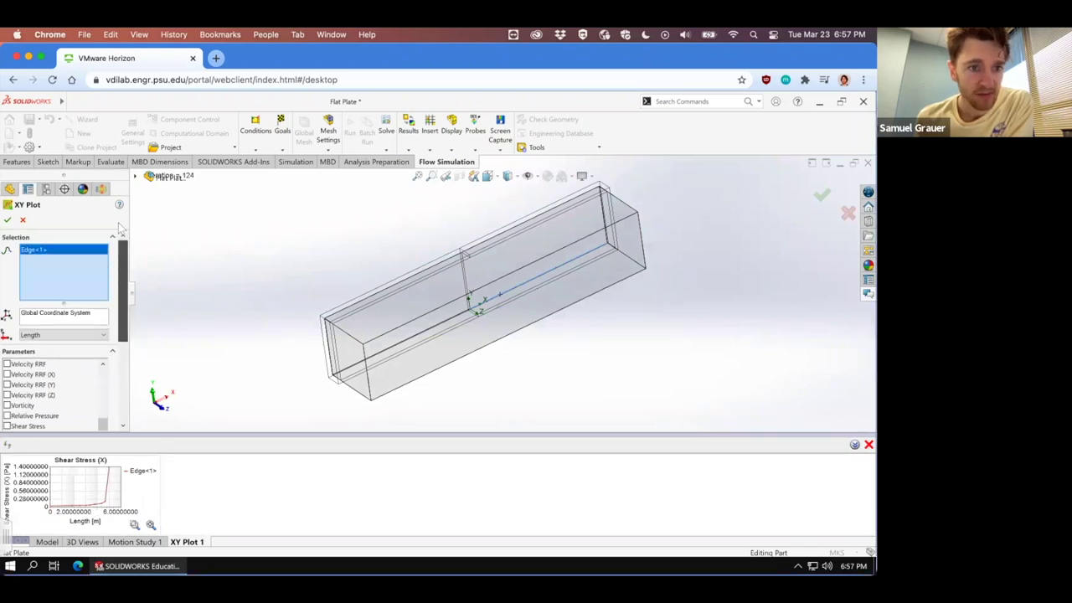
drag(119, 326, 120, 393)
scroll(115, 298, up, 5)
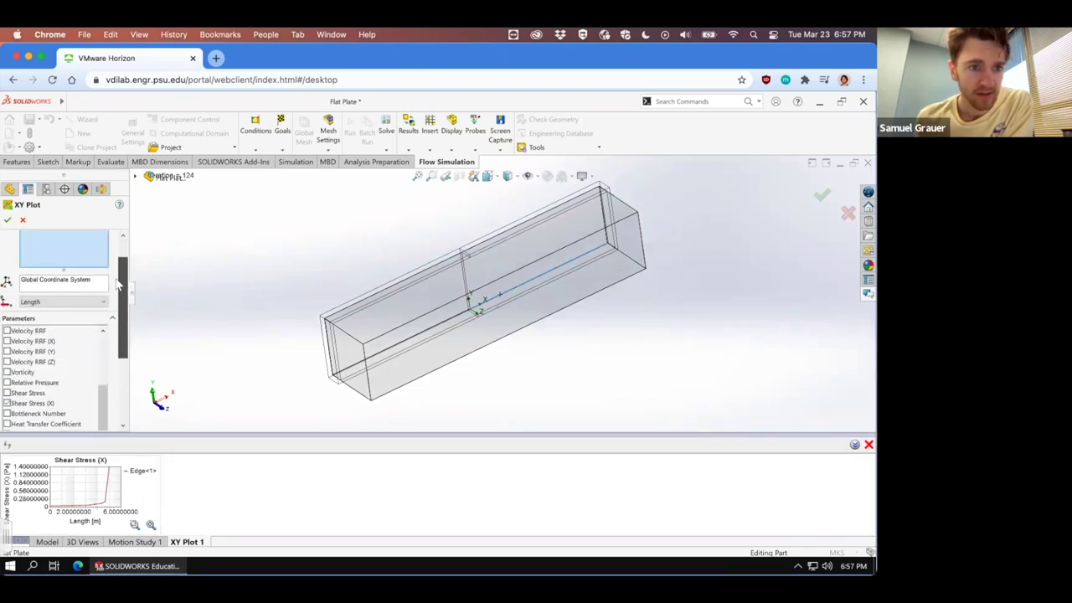
click(72, 306)
click(70, 325)
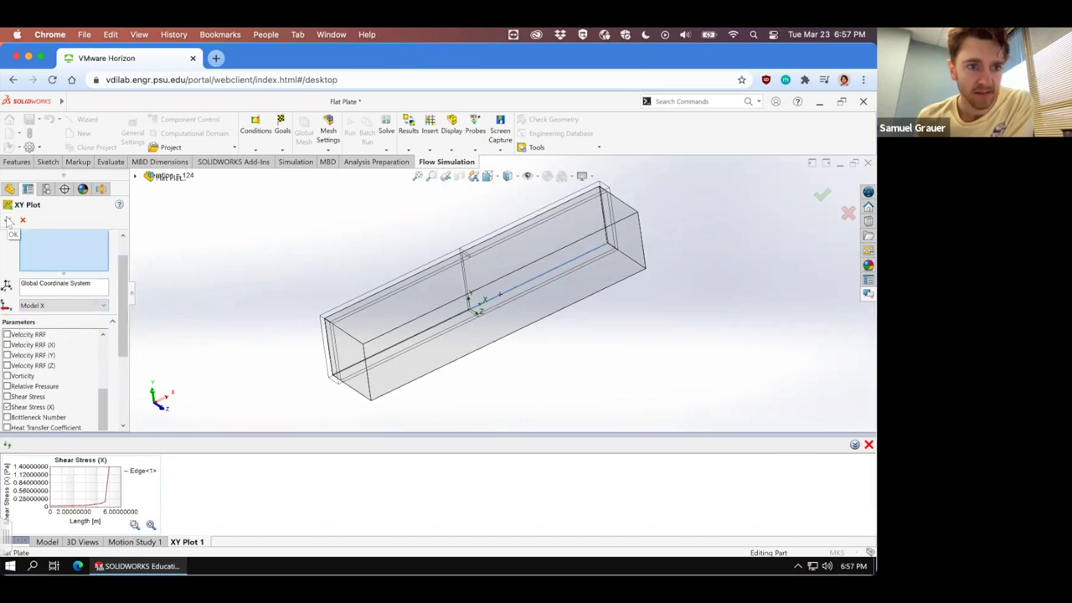
scroll(71, 335, up, 1)
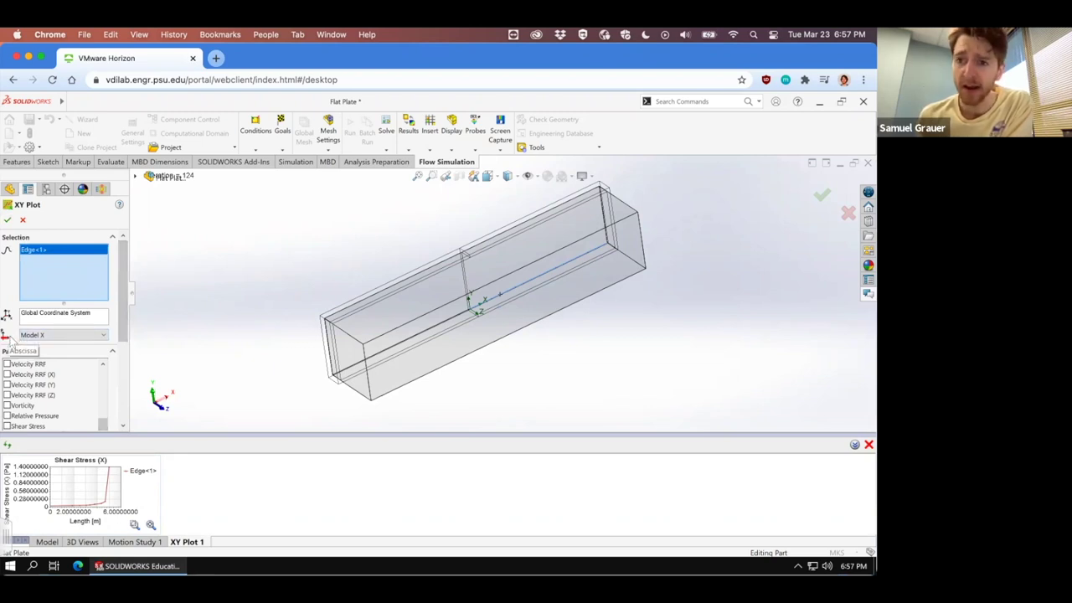
click(38, 336)
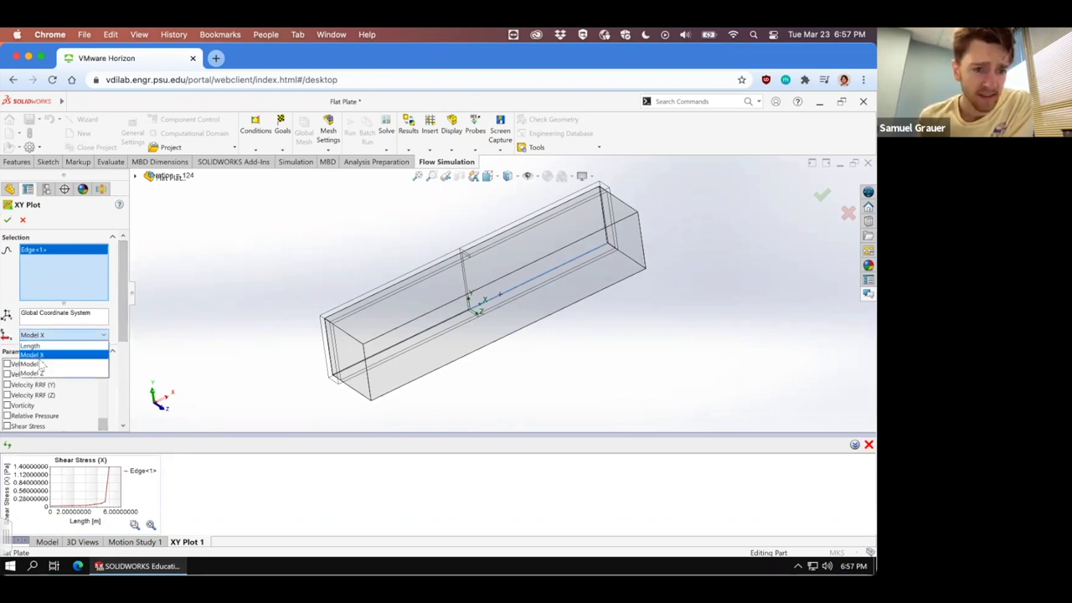
click(38, 354)
scroll(125, 276, down, 3)
scroll(130, 274, up, 3)
scroll(126, 269, down, 5)
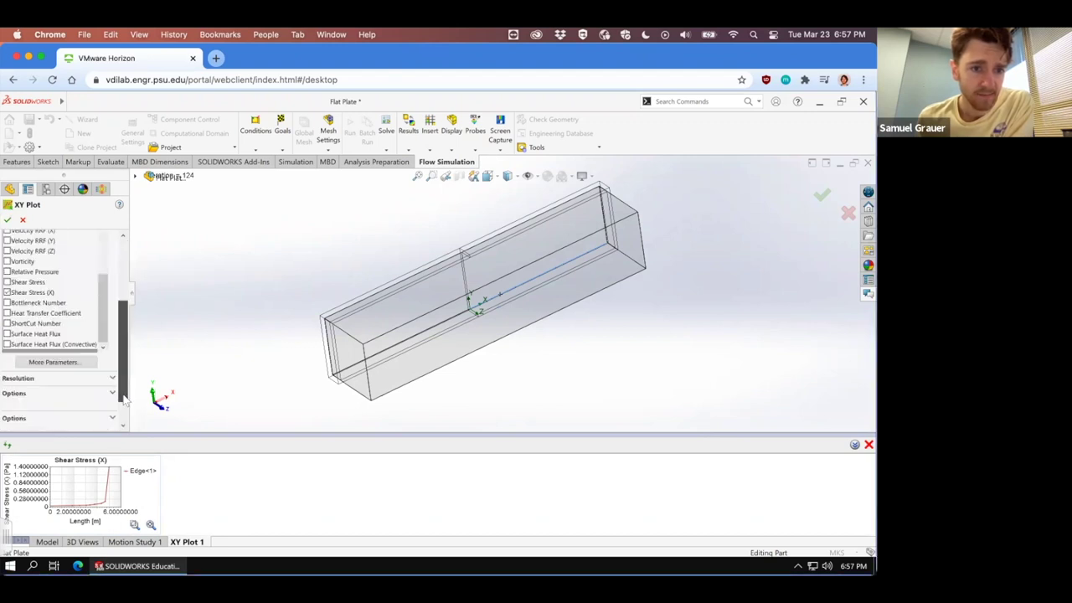
click(60, 408)
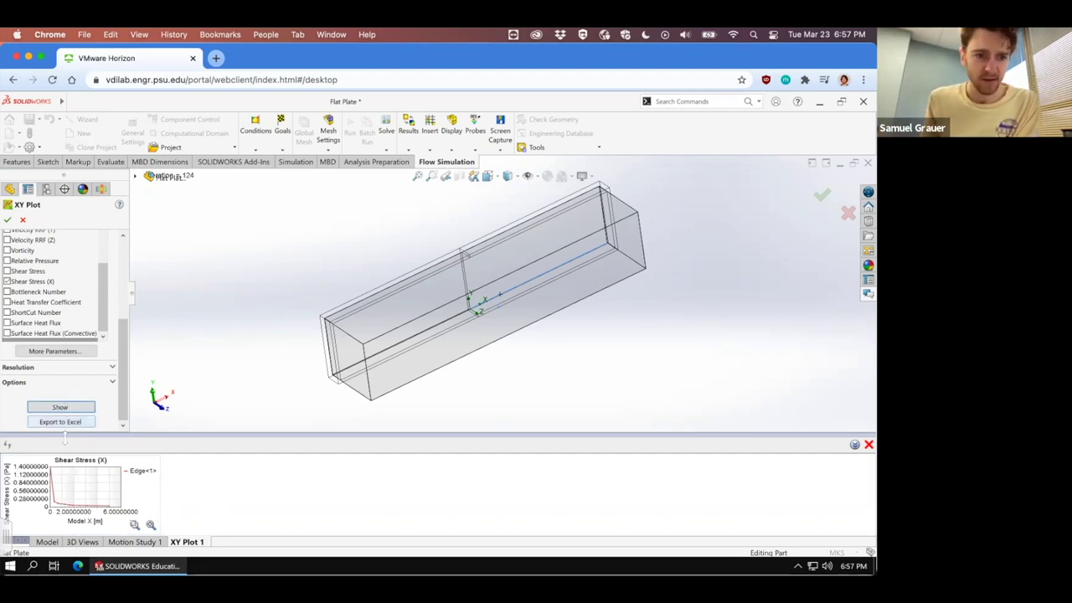
Step: Export the XY plot to Excel, accepting the Office licence agreement, and open its Plot Data sheet with editing enabled
click(63, 422)
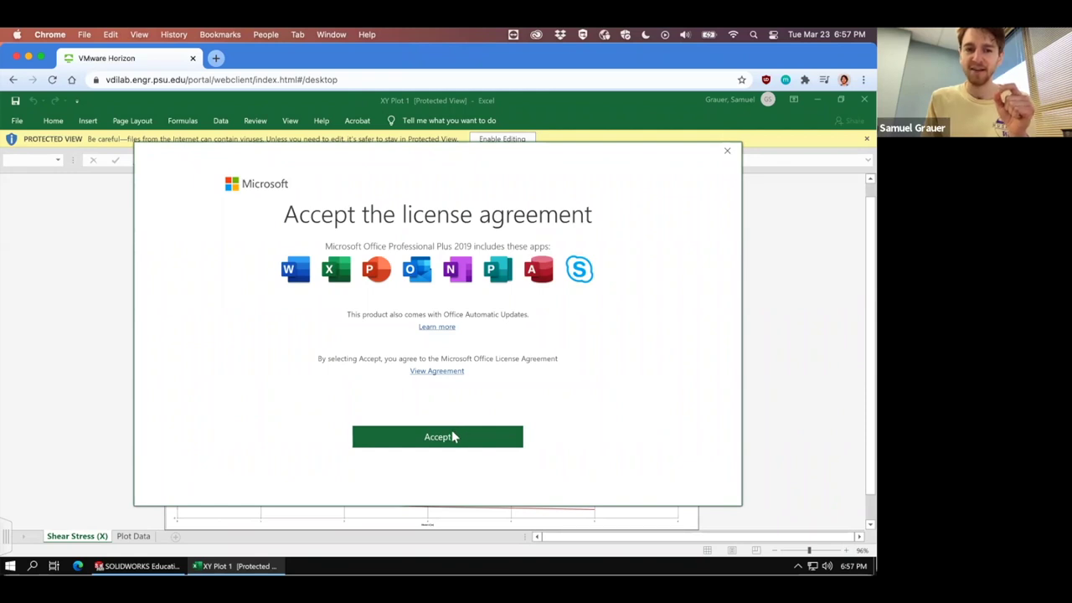
click(453, 436)
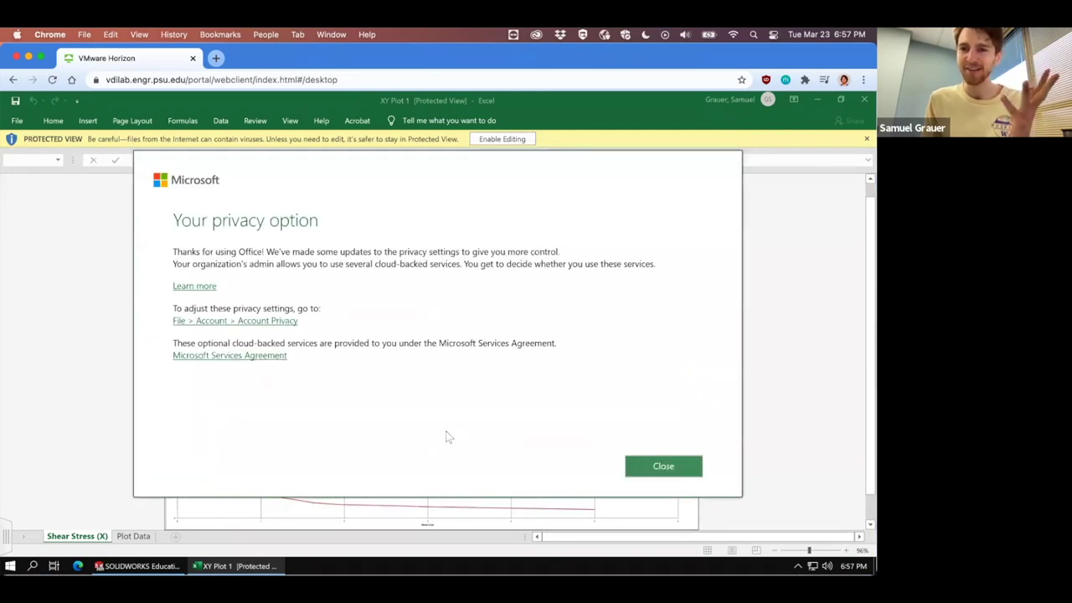
click(663, 467)
click(508, 140)
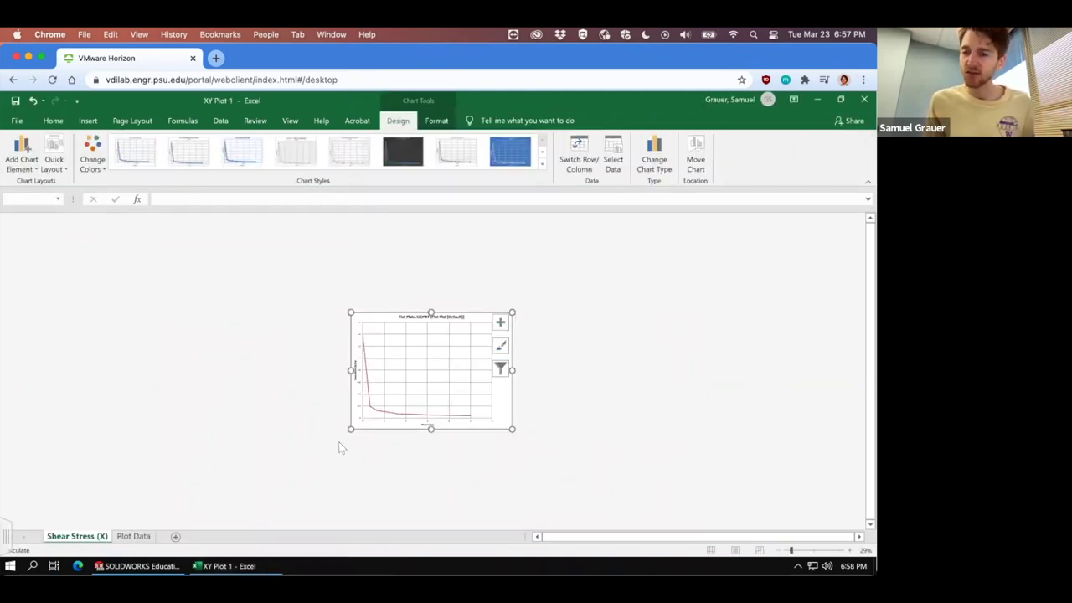
click(136, 538)
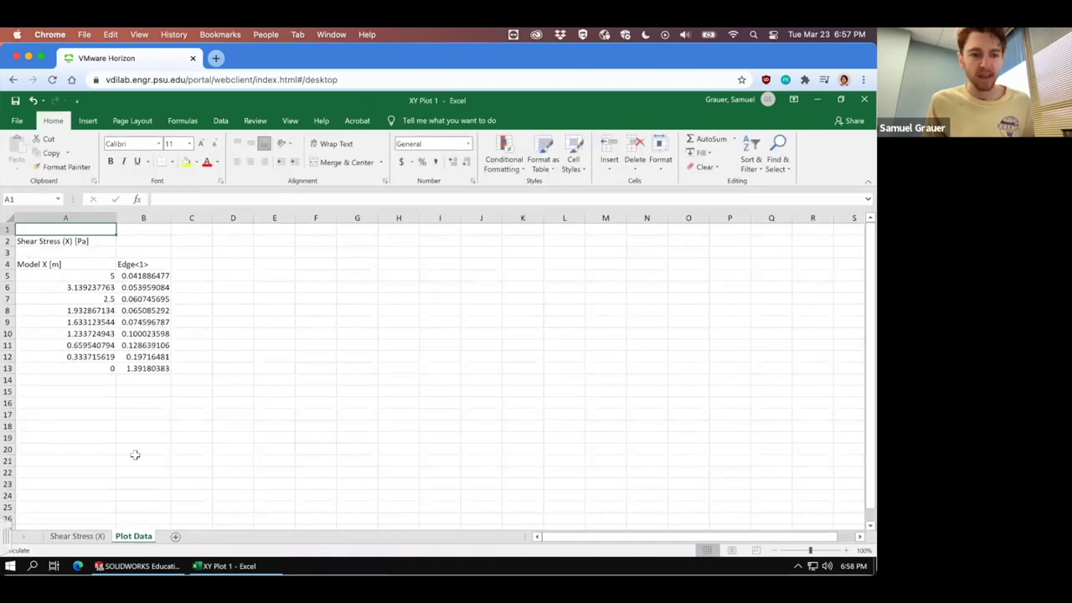
Step: Create a blank workbook and save it as Flow Data in the Module 3 folder, replacing the existing file
click(23, 125)
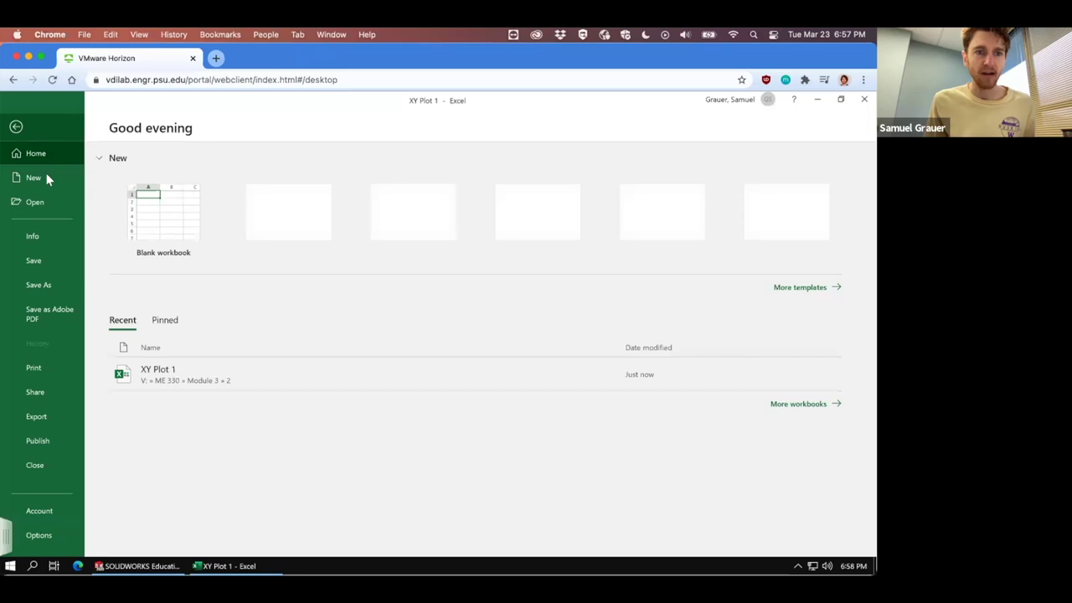
click(157, 225)
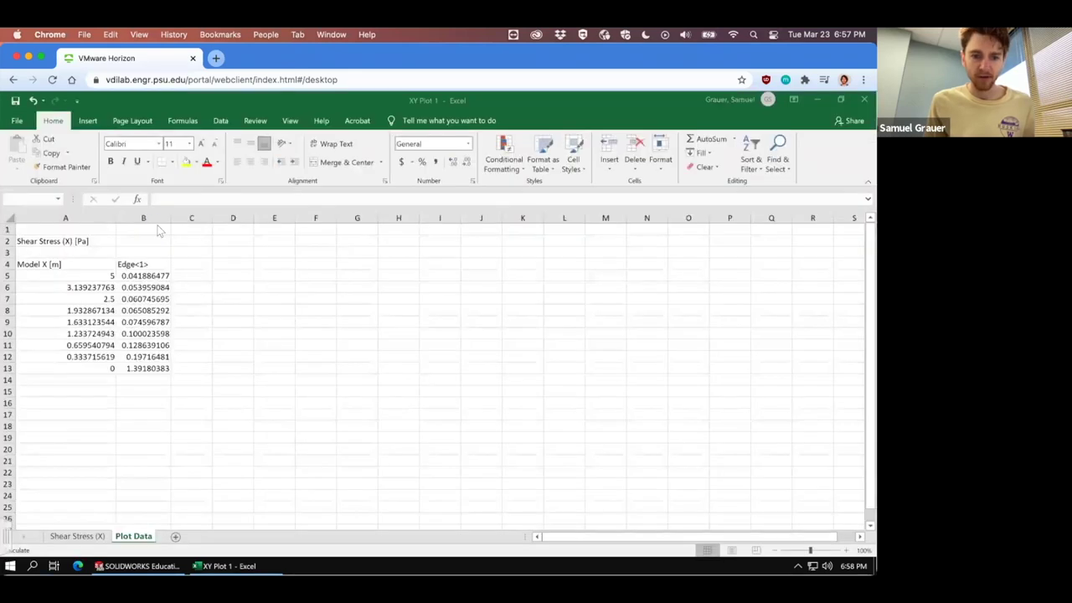
click(15, 101)
click(368, 224)
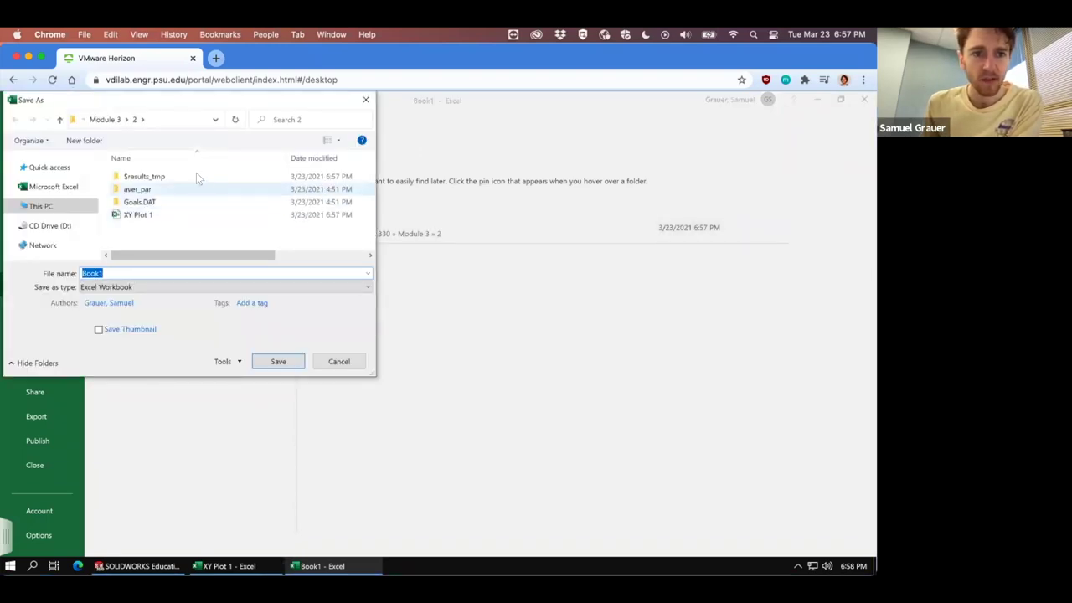
click(117, 120)
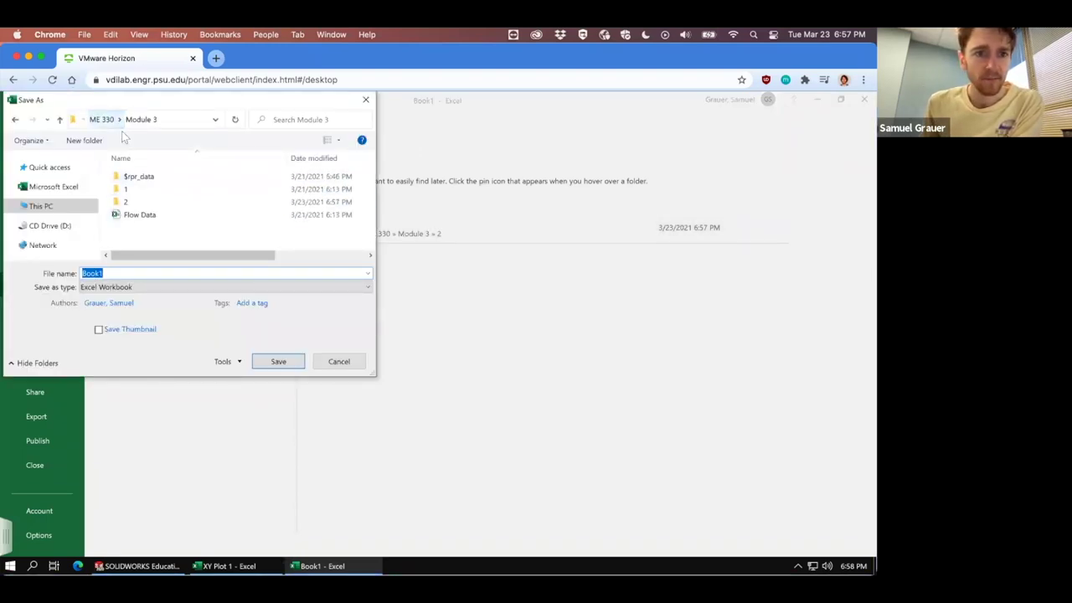
click(149, 216)
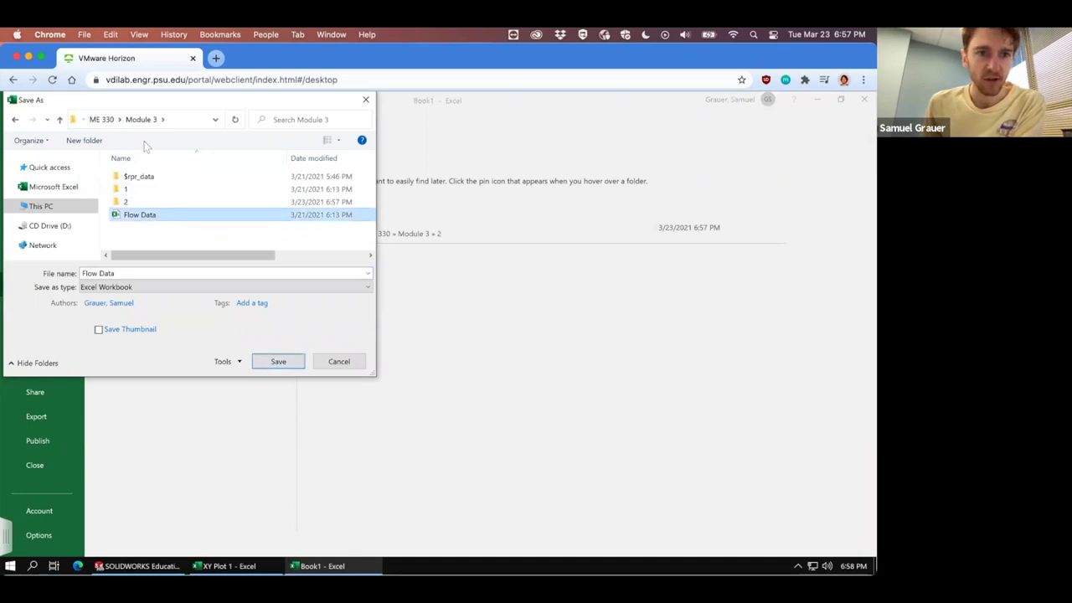
click(101, 119)
double_click(222, 201)
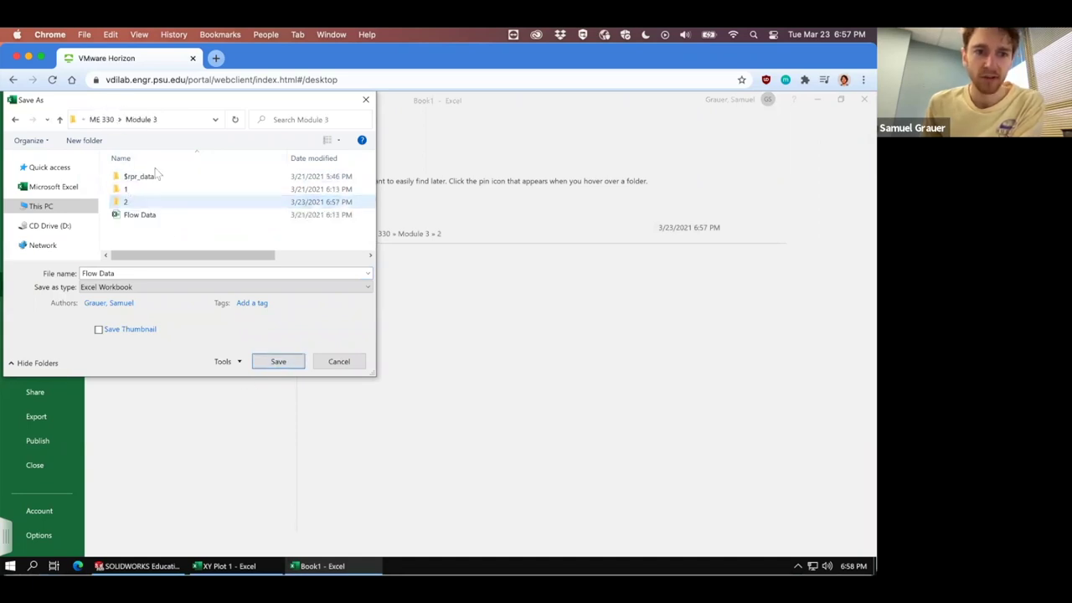
click(140, 215)
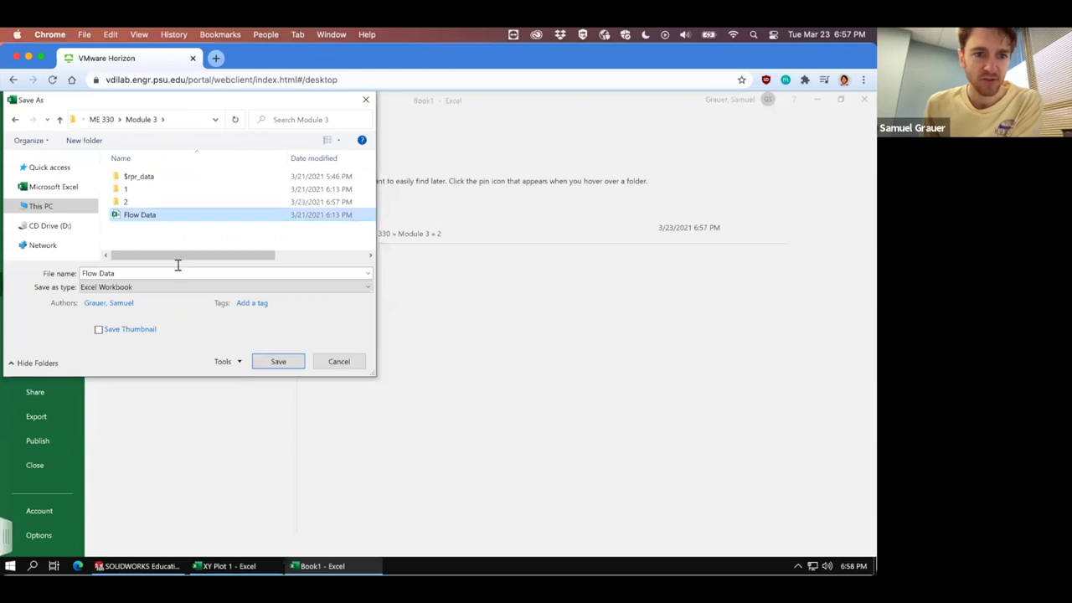
click(276, 362)
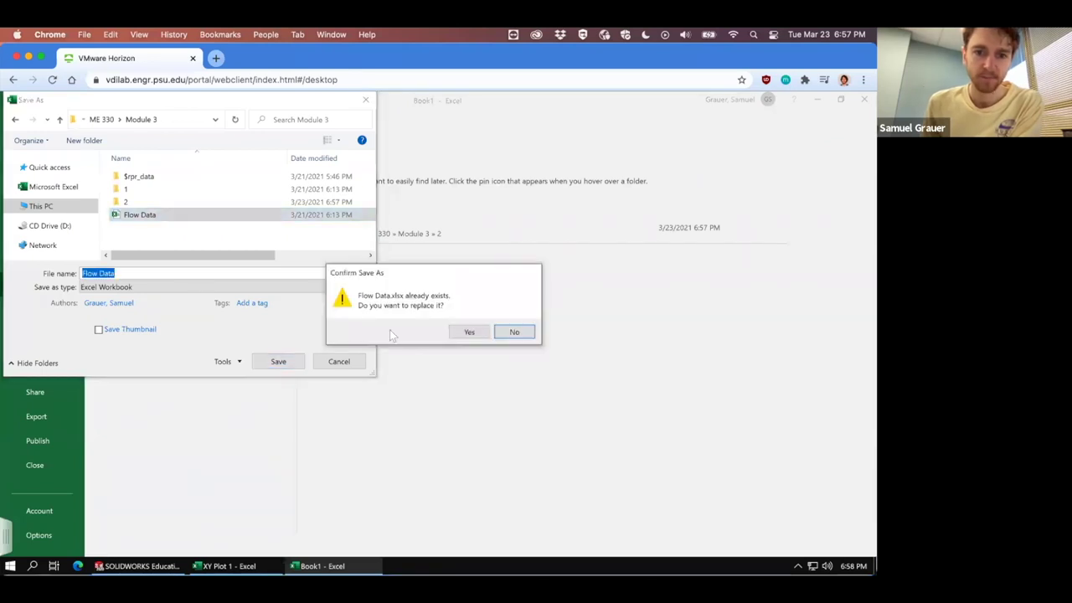
click(471, 333)
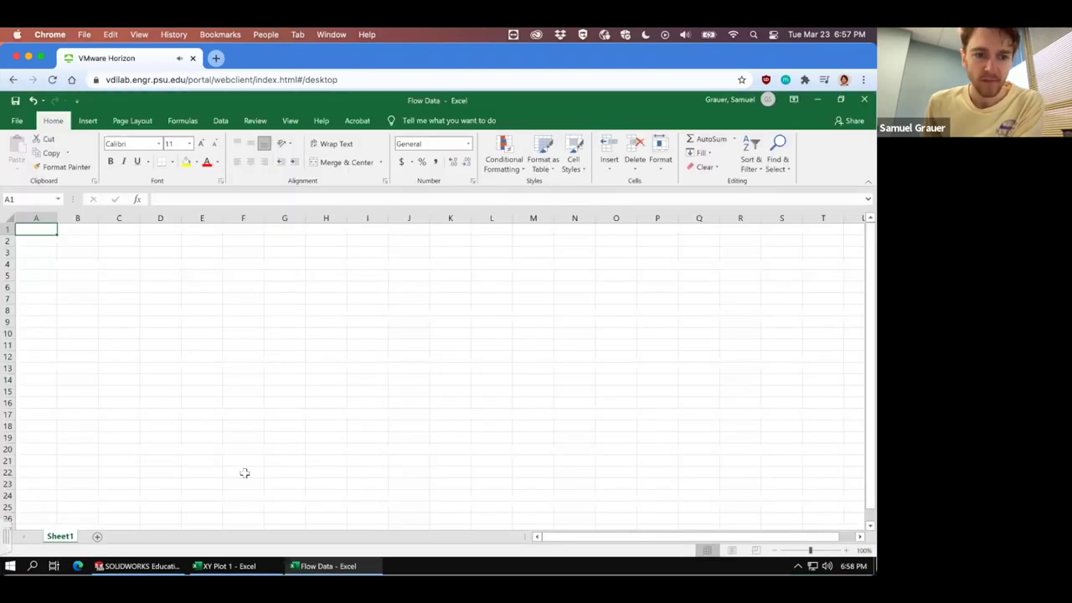
Step: Rename Sheet1 of the Flow Data workbook as Shear Stress
double_click(60, 536)
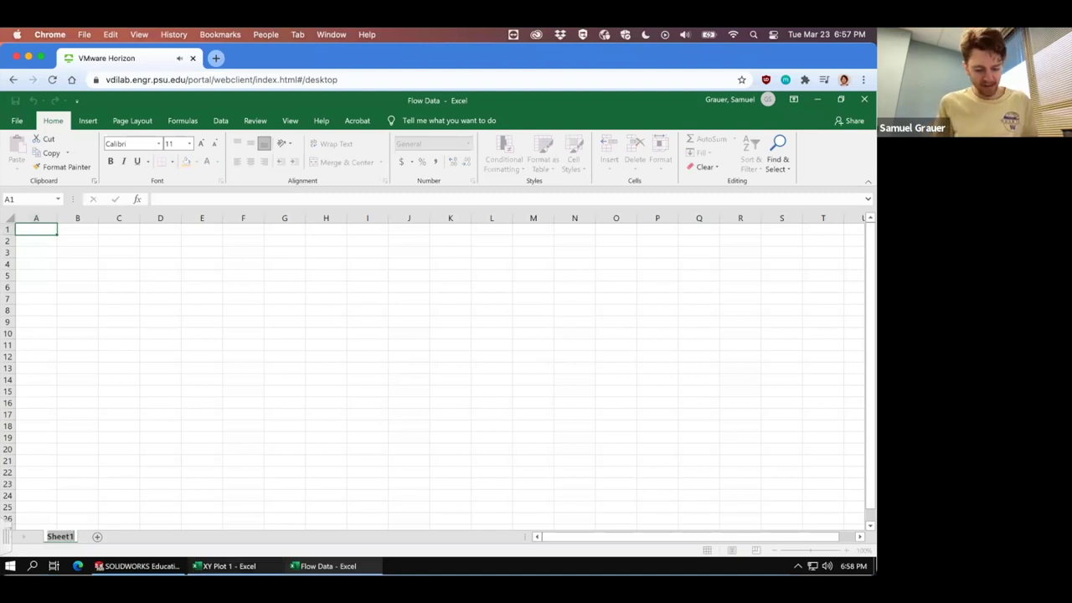
text(Shear Stress)
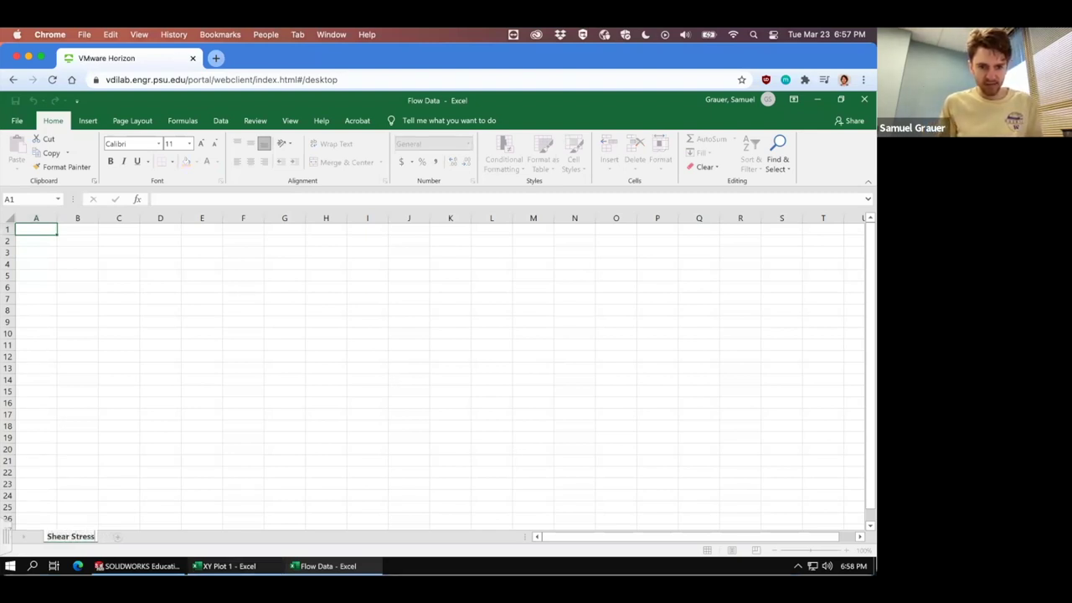
Step: Select the Model X and Edge<1> data in A4:B13 of the XY Plot 1 workbook's Plot Data sheet
key(Return)
mouse_move(225, 566)
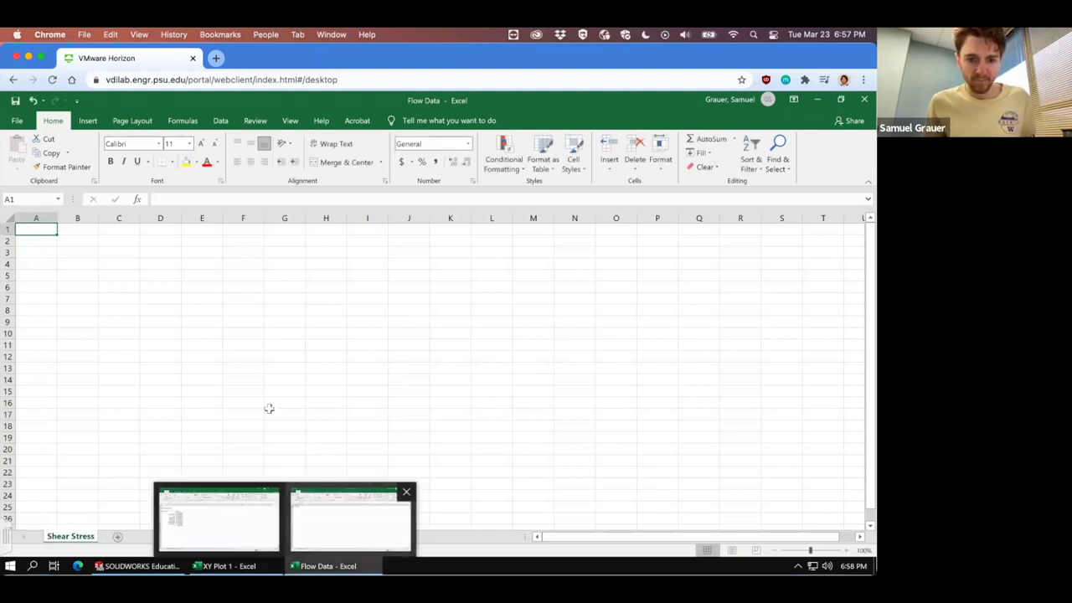
click(234, 530)
drag(39, 262, 169, 369)
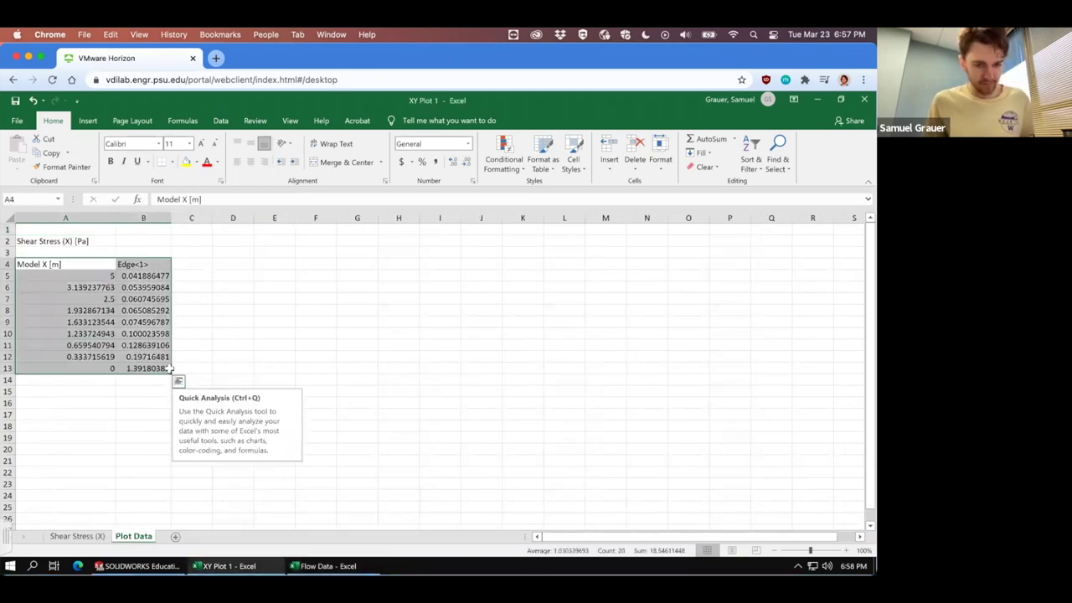
Step: Try to paste the copied plot data into cell A1 of the Flow Data workbook, and clear the wrong content from that cell
key(ctrl+c)
click(325, 567)
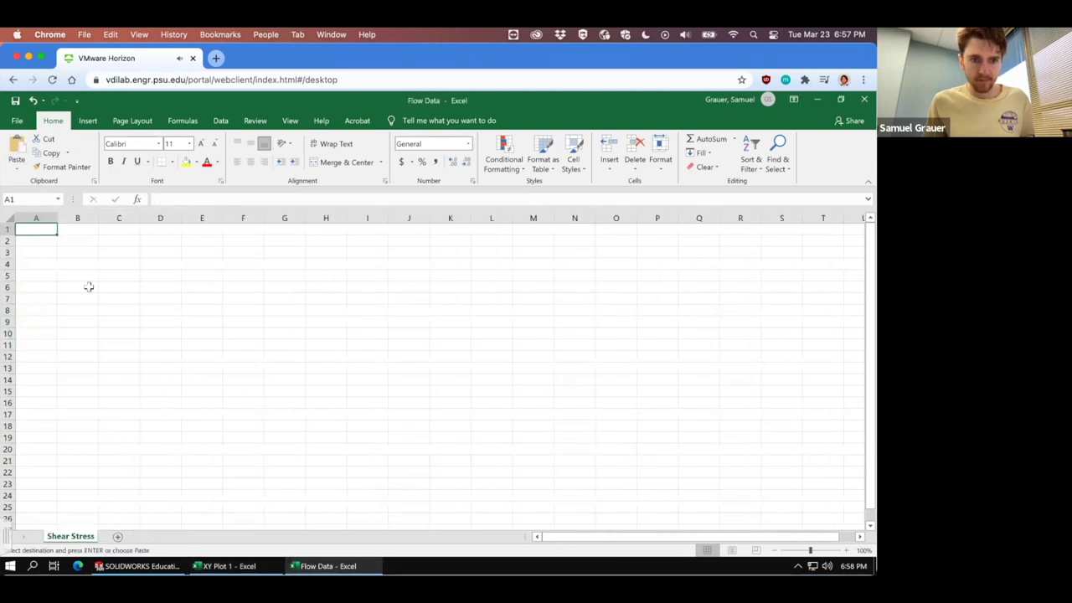
key(ctrl+v)
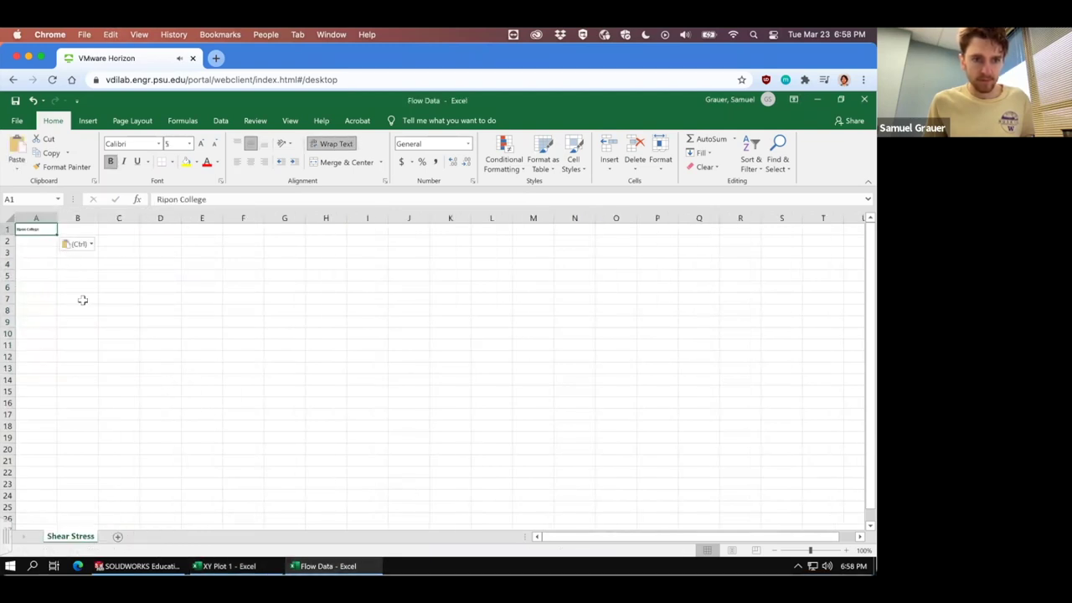
key(Delete)
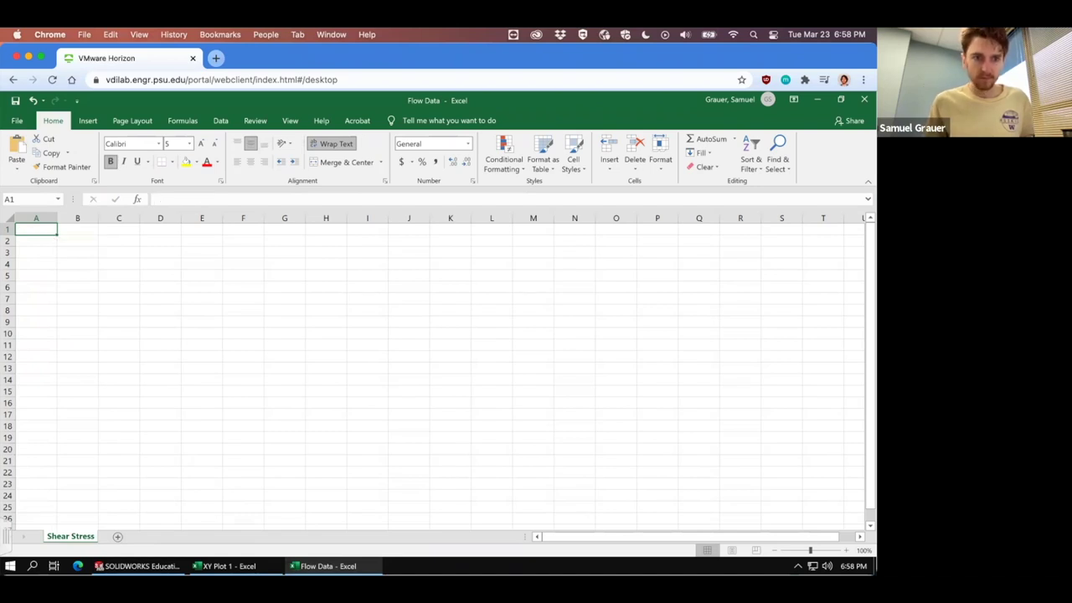
Step: Copy the selected plot data from XY Plot 1 again and insert it at cell A1 of Flow Data using Paste Special
click(224, 566)
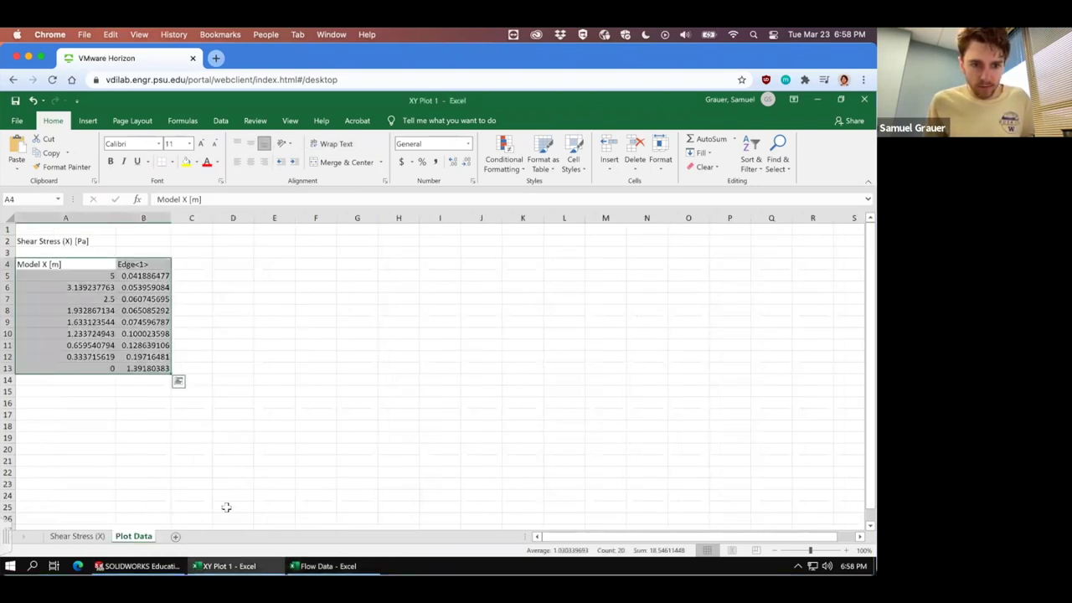
right_click(118, 322)
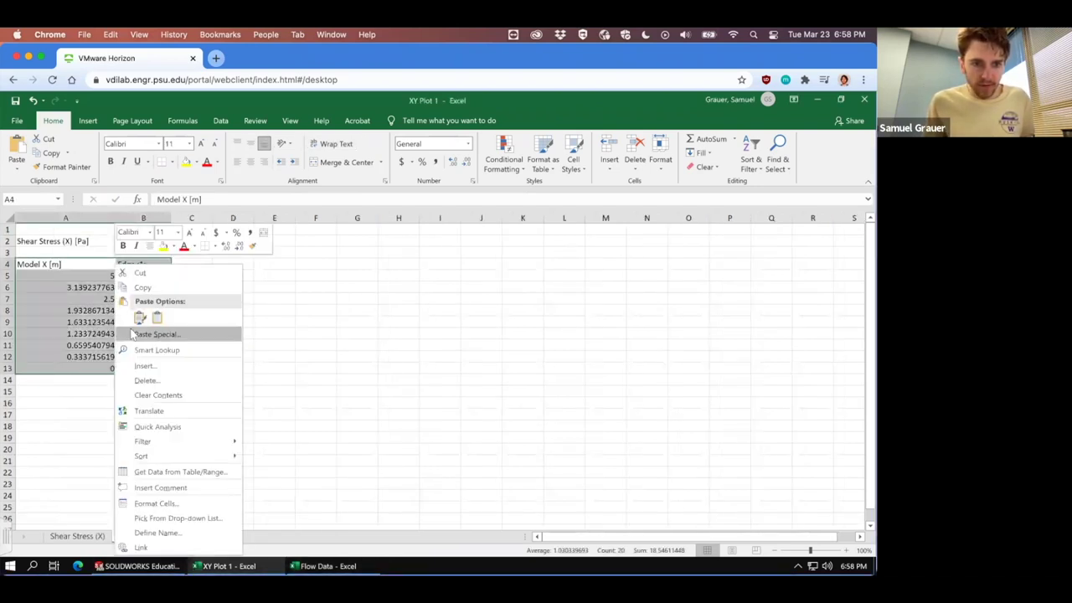
click(144, 287)
click(327, 566)
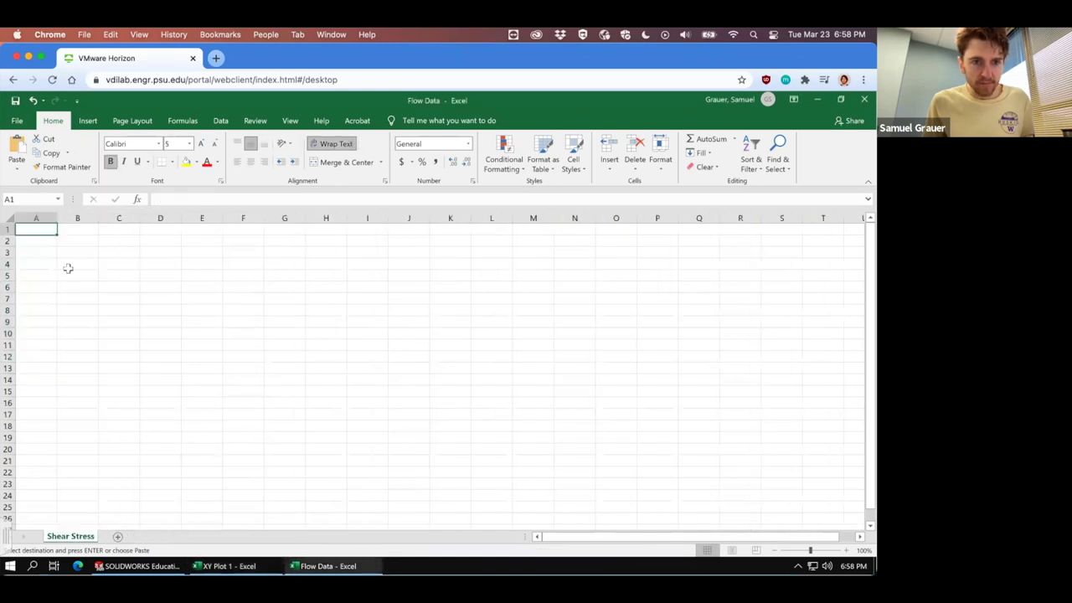
right_click(39, 229)
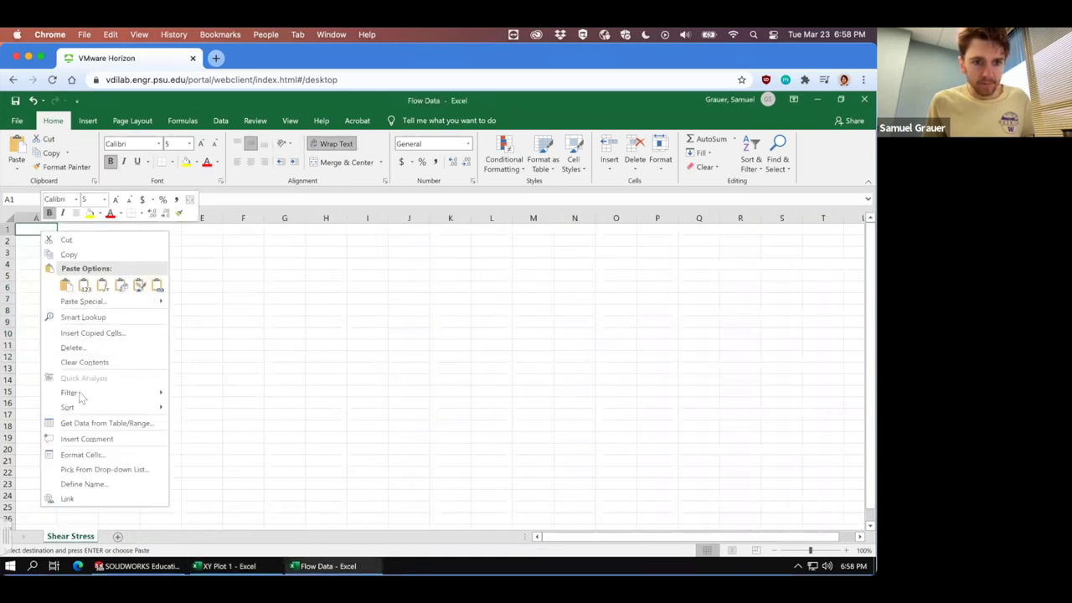
click(127, 304)
click(157, 392)
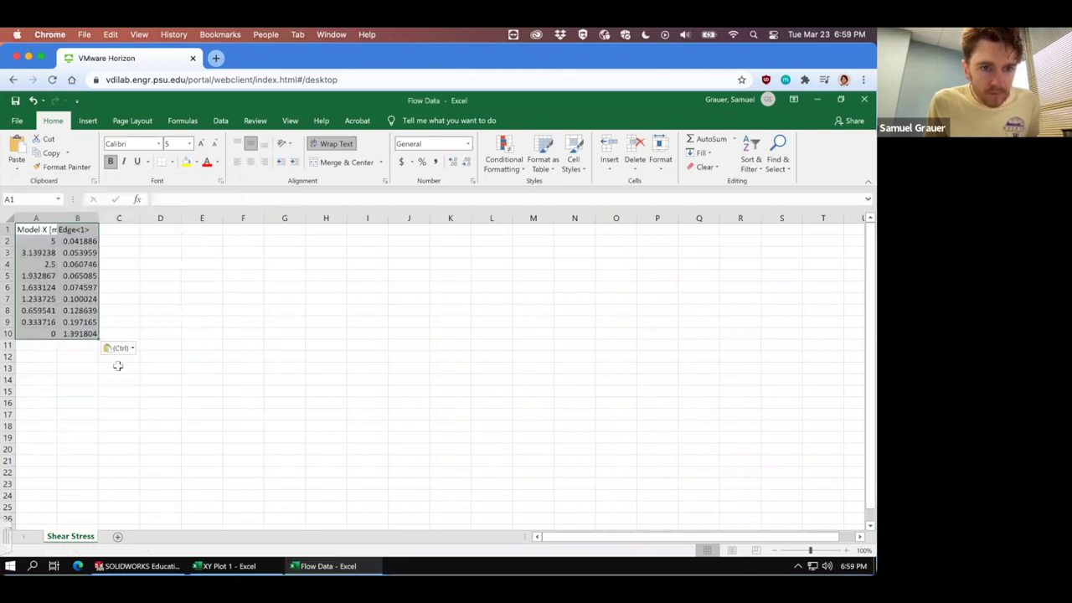
Step: Fit column A's width to its contents and insert two blank rows above the pasted data
click(122, 241)
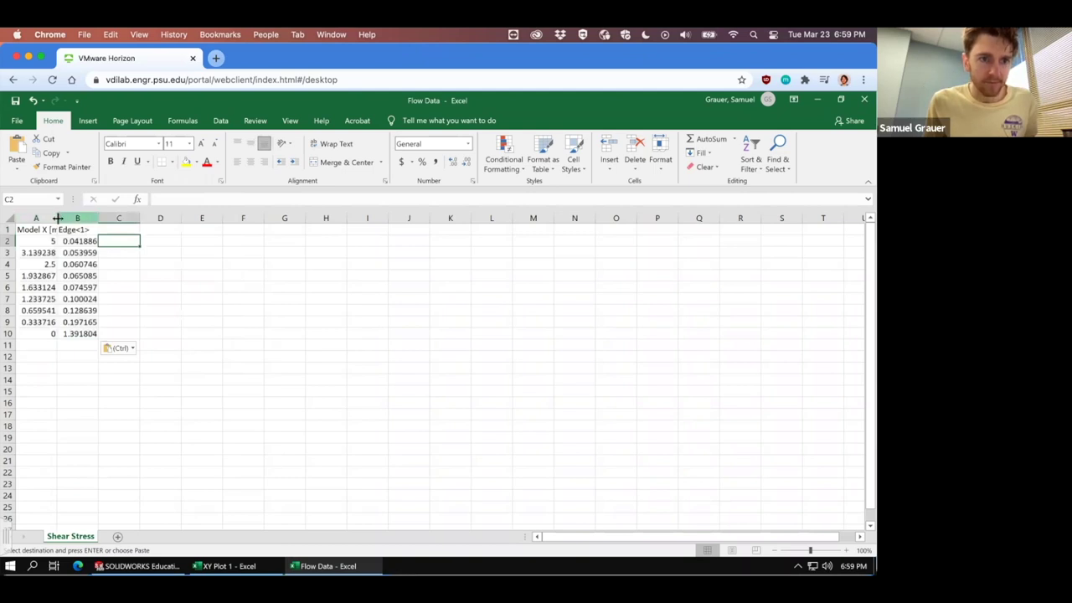
double_click(57, 218)
right_click(7, 230)
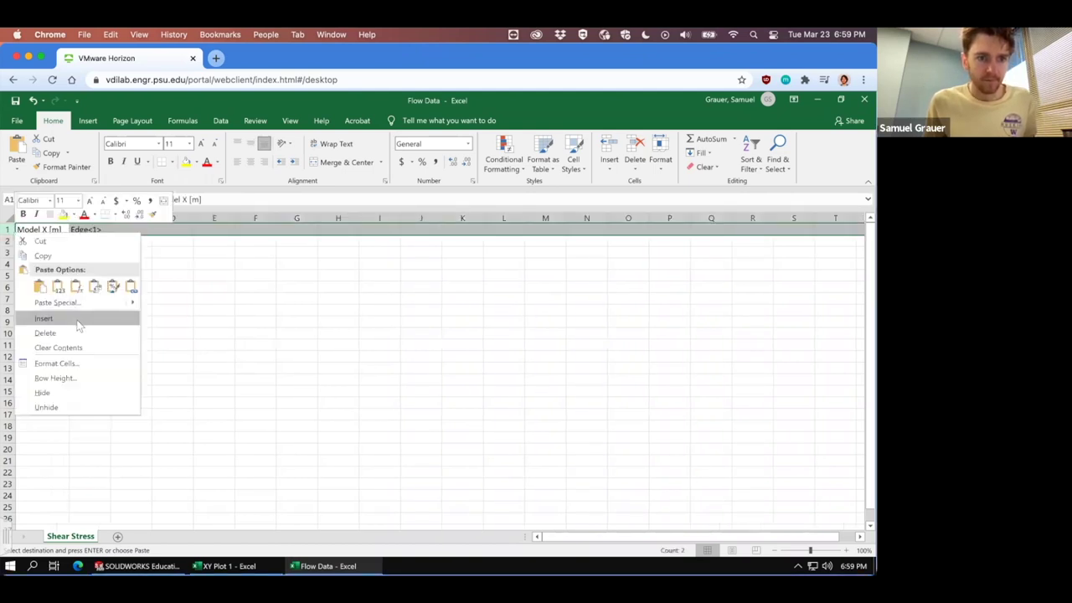
click(78, 323)
click(45, 231)
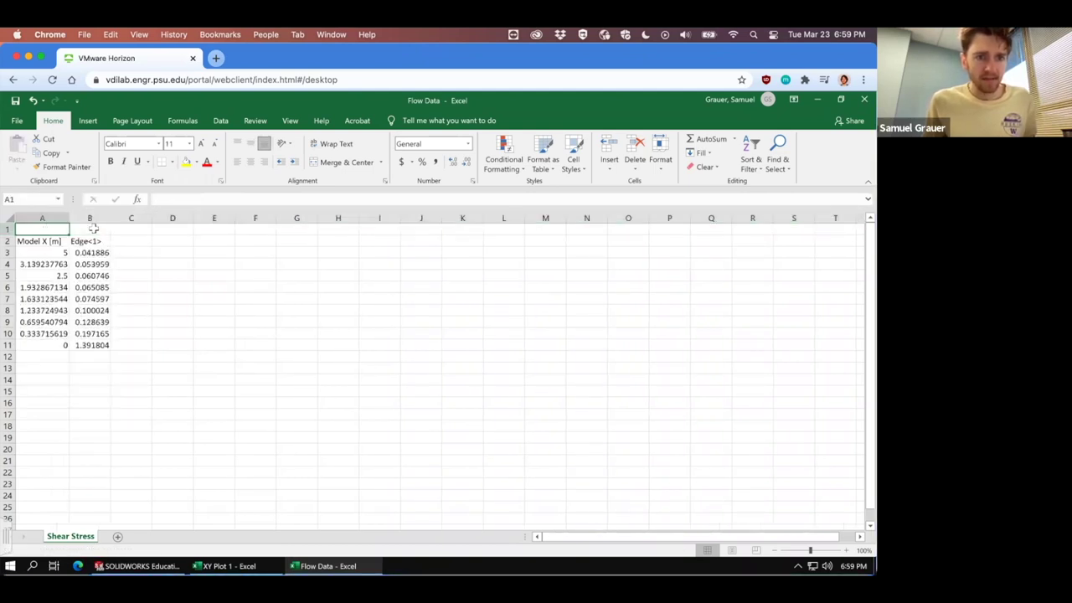
right_click(8, 230)
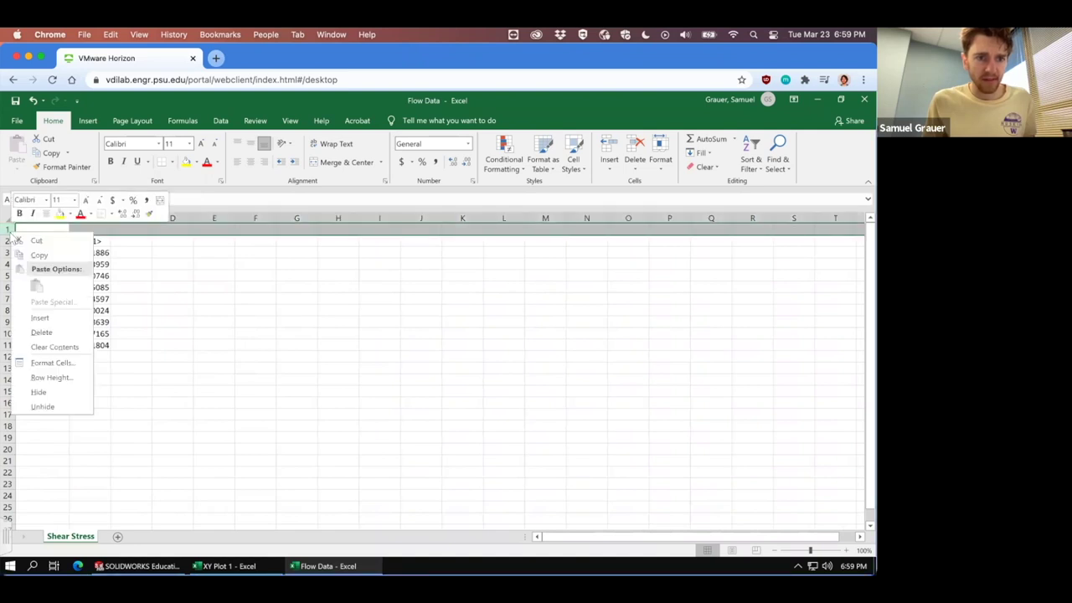
click(55, 315)
Step: Merge and centre cells A1:D1 above the data
click(89, 217)
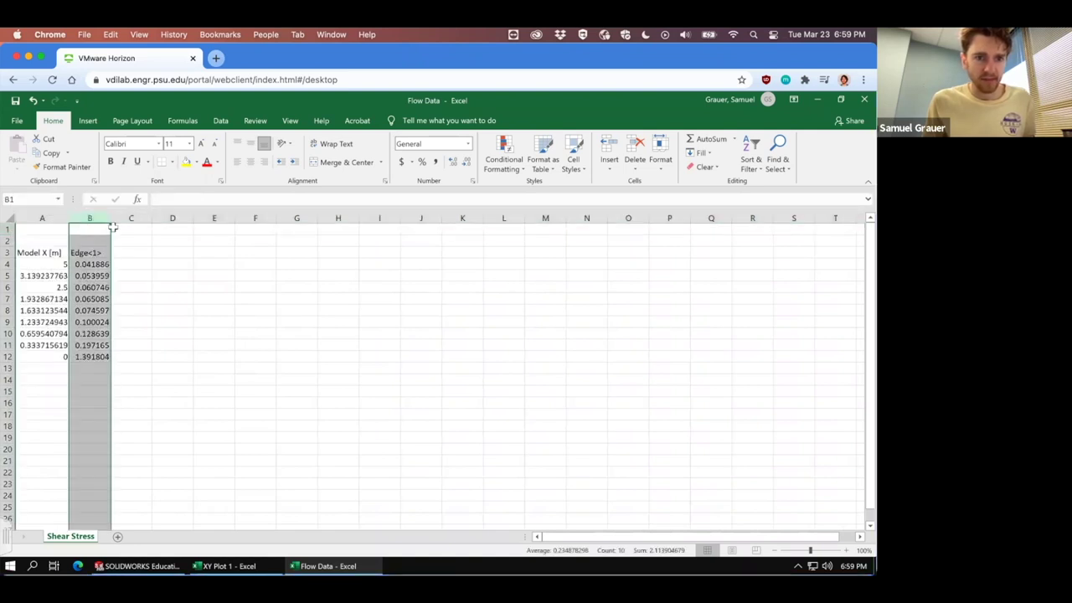
drag(162, 230, 42, 241)
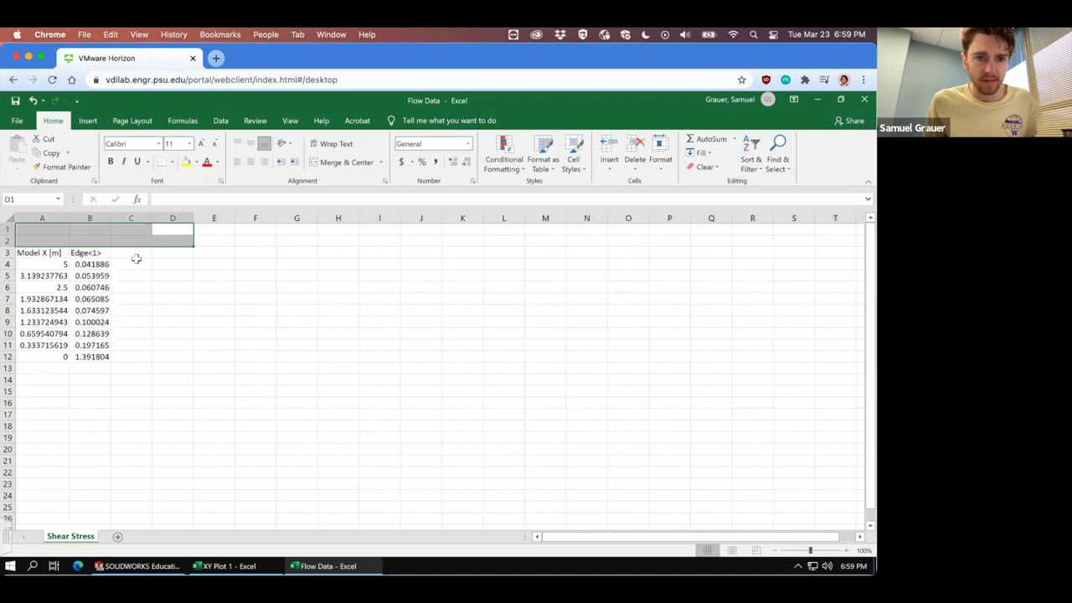
click(135, 258)
drag(173, 229, 42, 230)
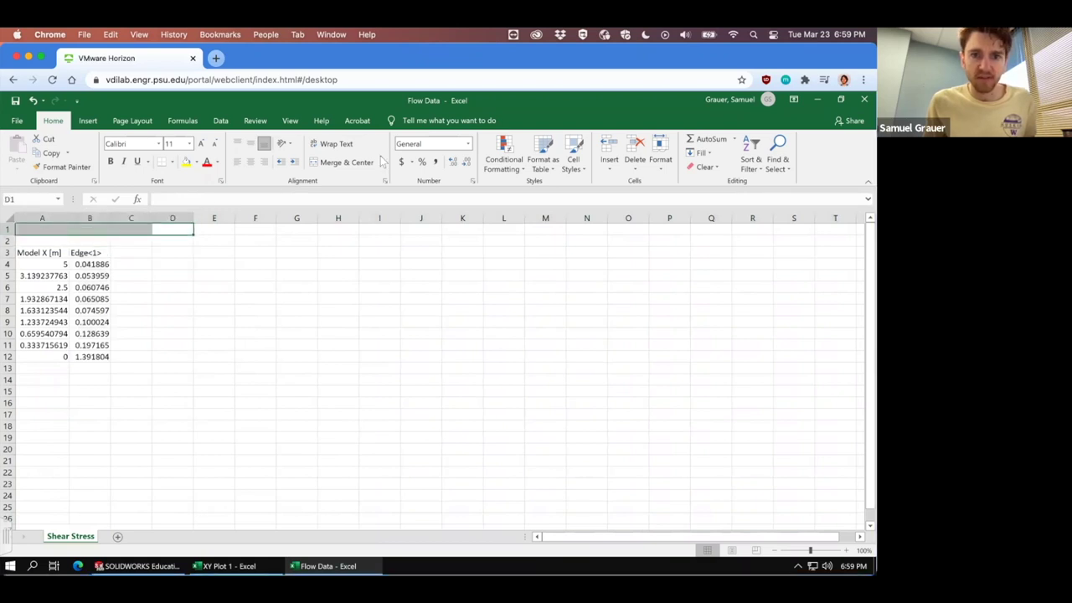
click(343, 162)
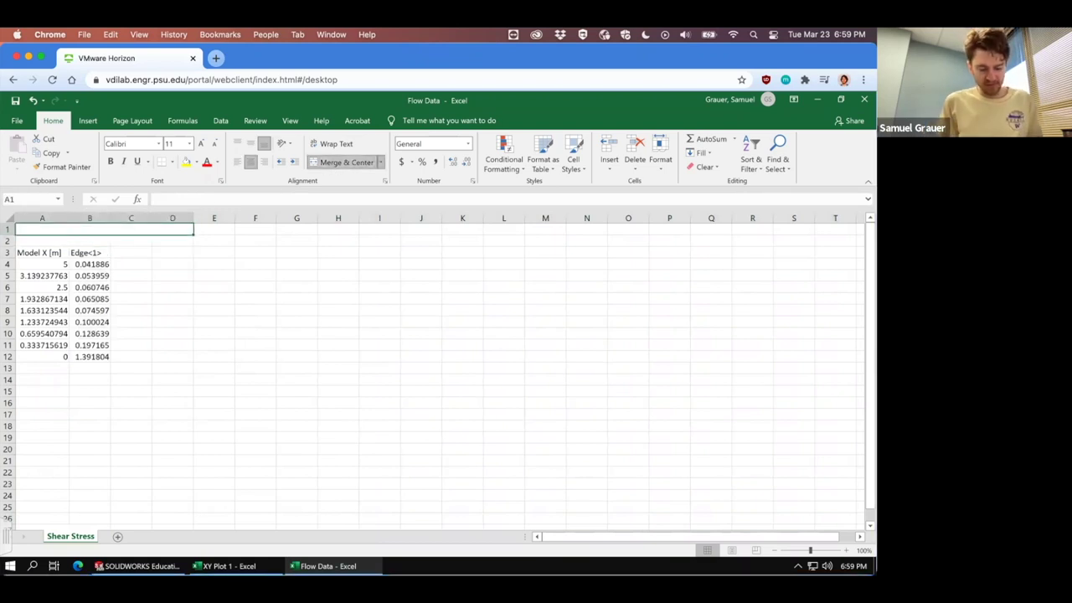
Step: Enter Shear Stress [Pa] as the title in the merged first row
text(Shear Stress)
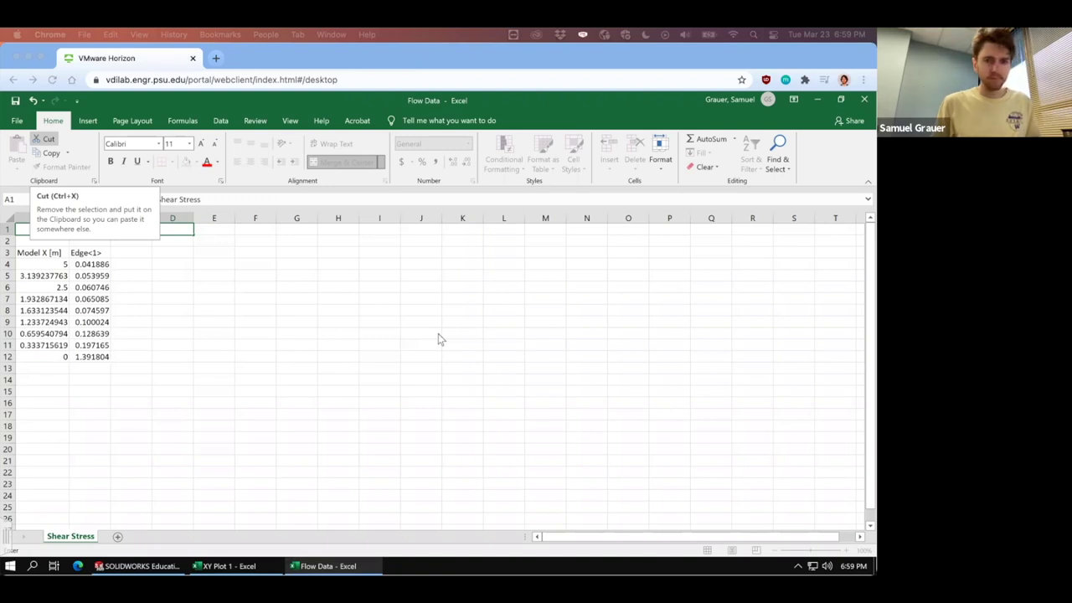
double_click(153, 223)
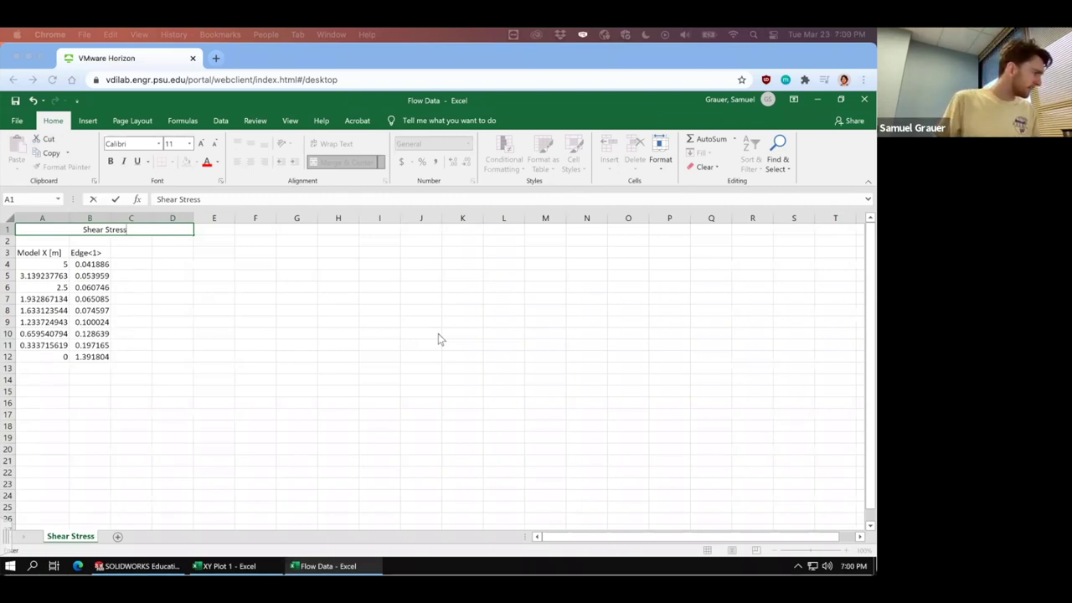
click(140, 217)
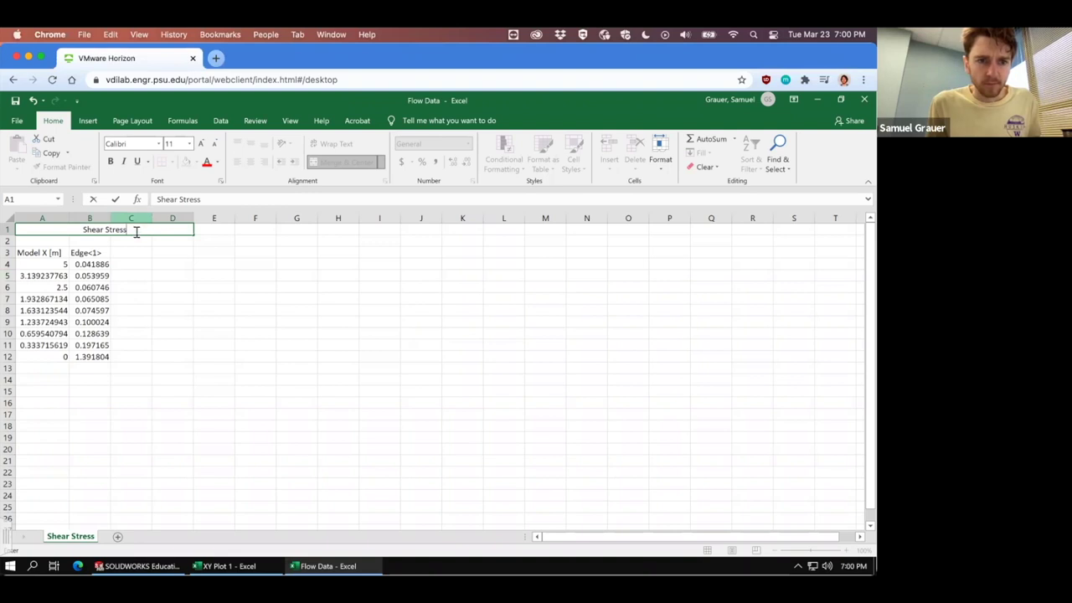
click(215, 198)
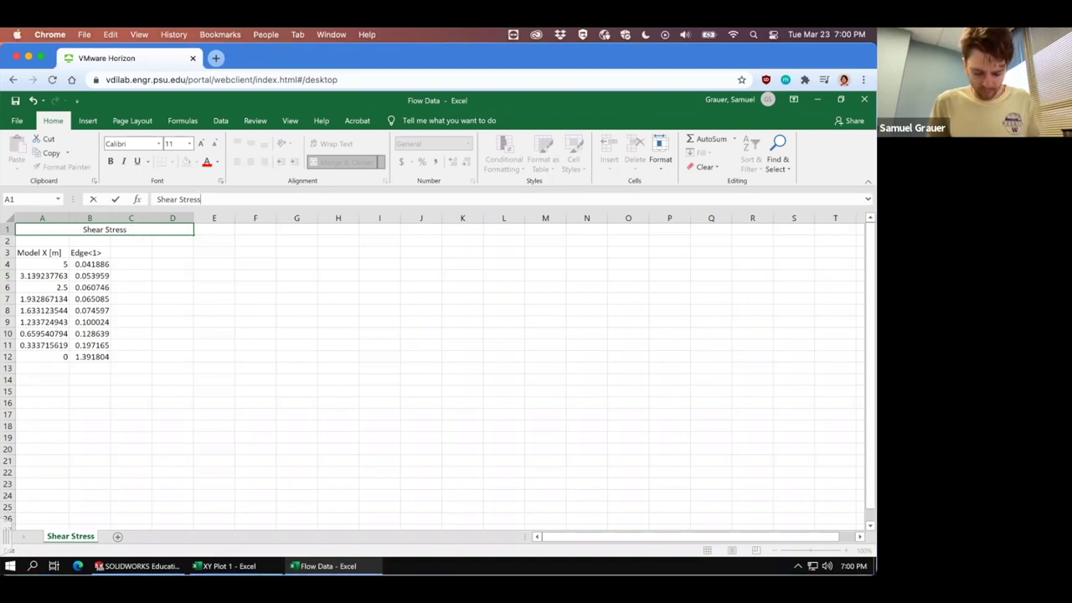
text([Pa])
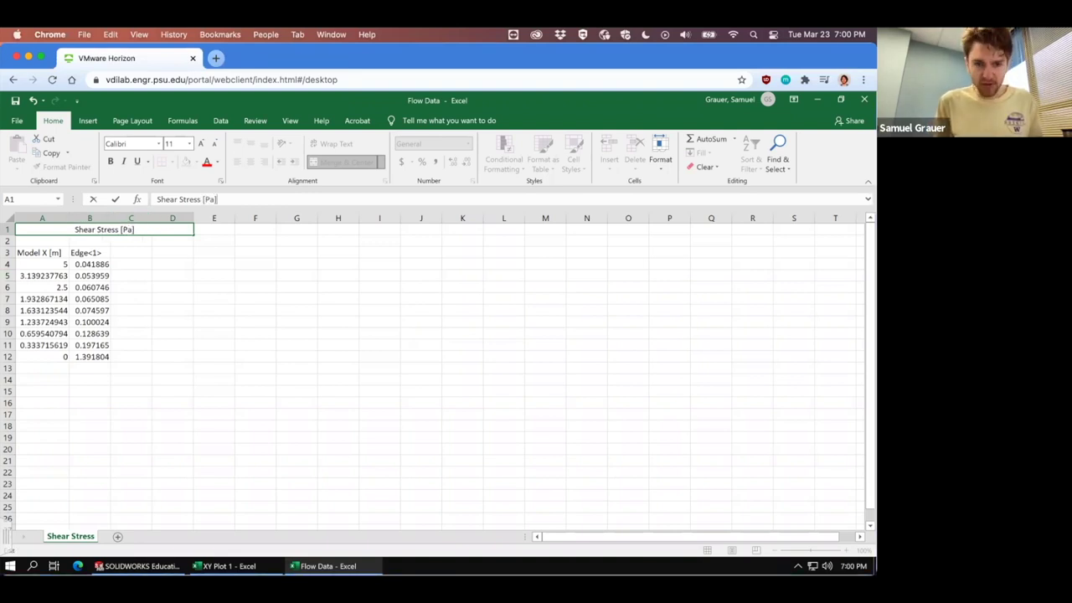
key(Return)
Step: Merge and centre cells A2:B2 and enter the heading Laminar
shift+click(79, 238)
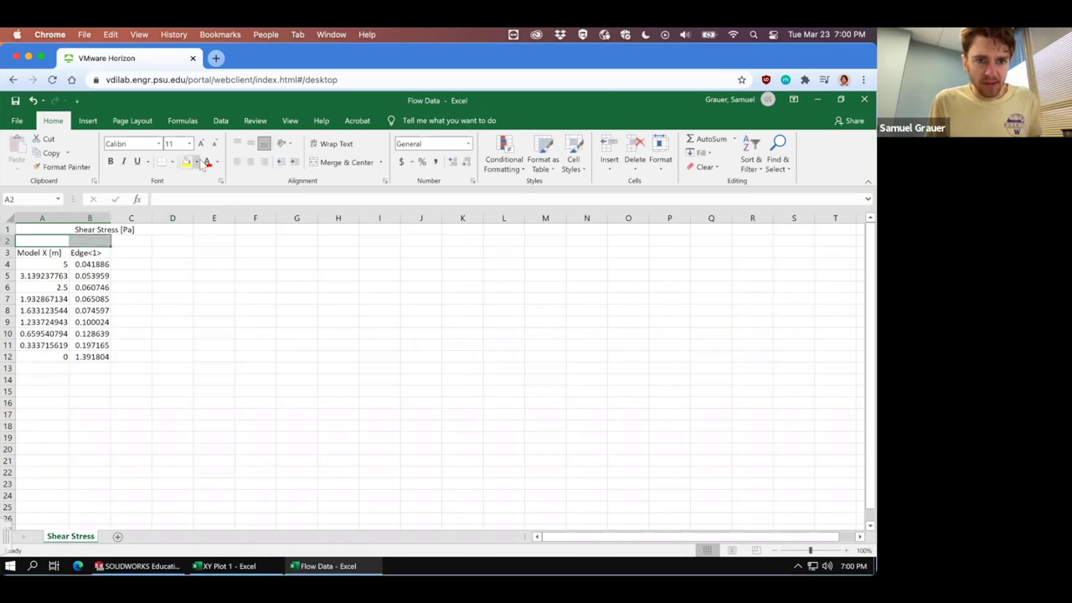
click(346, 162)
text(Lmain)
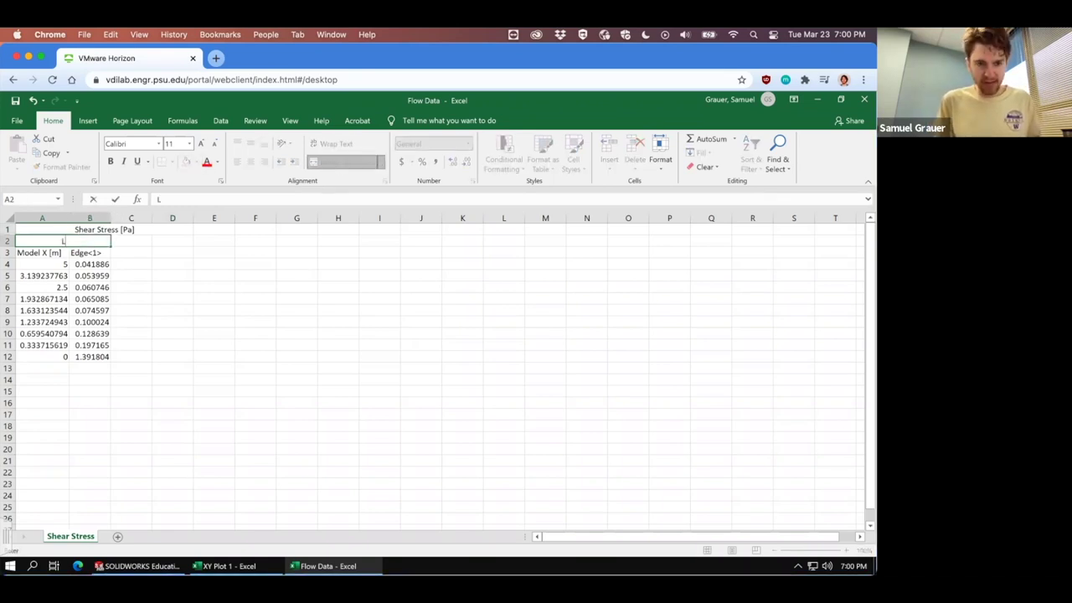
key(BackSpace)
key(BackSpace)
key(BackSpace)
text(aminar)
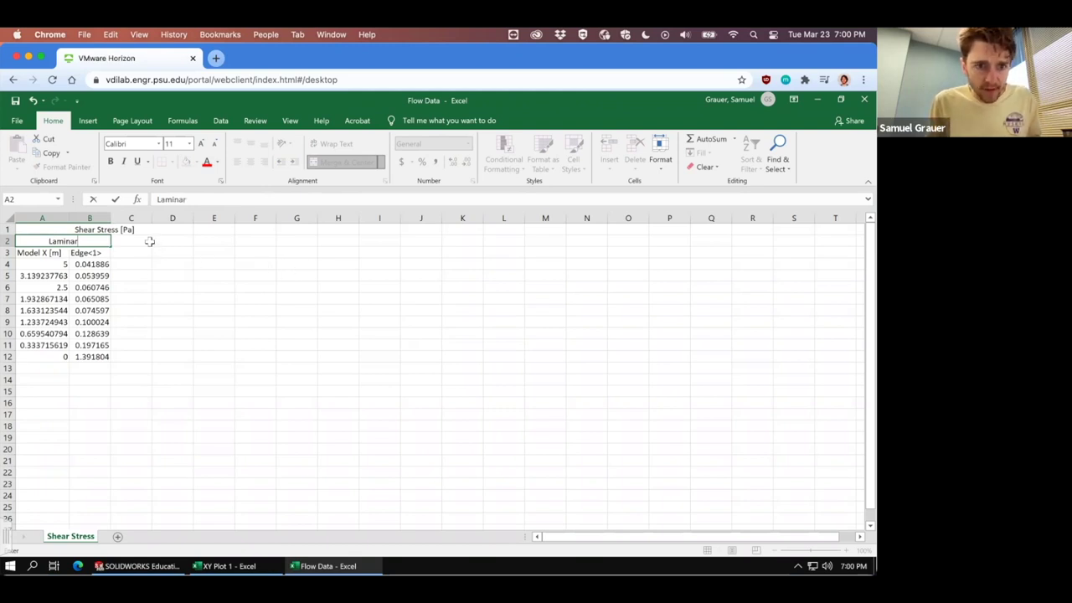
Step: Merge and centre cells C2:D2 and enter the heading Turbulent
drag(147, 241, 158, 242)
click(343, 161)
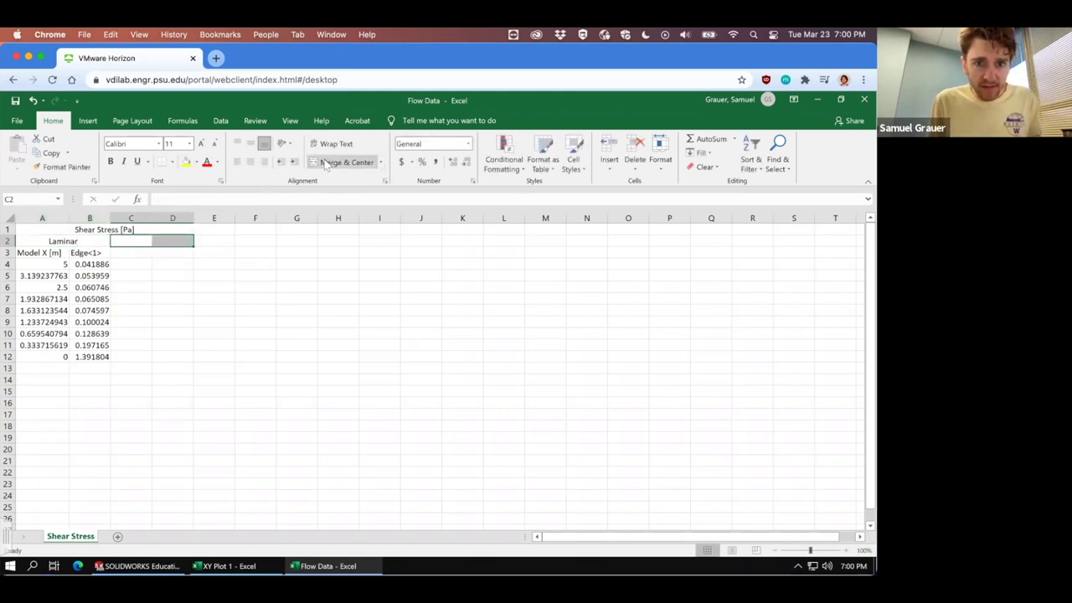
text(Turbulent)
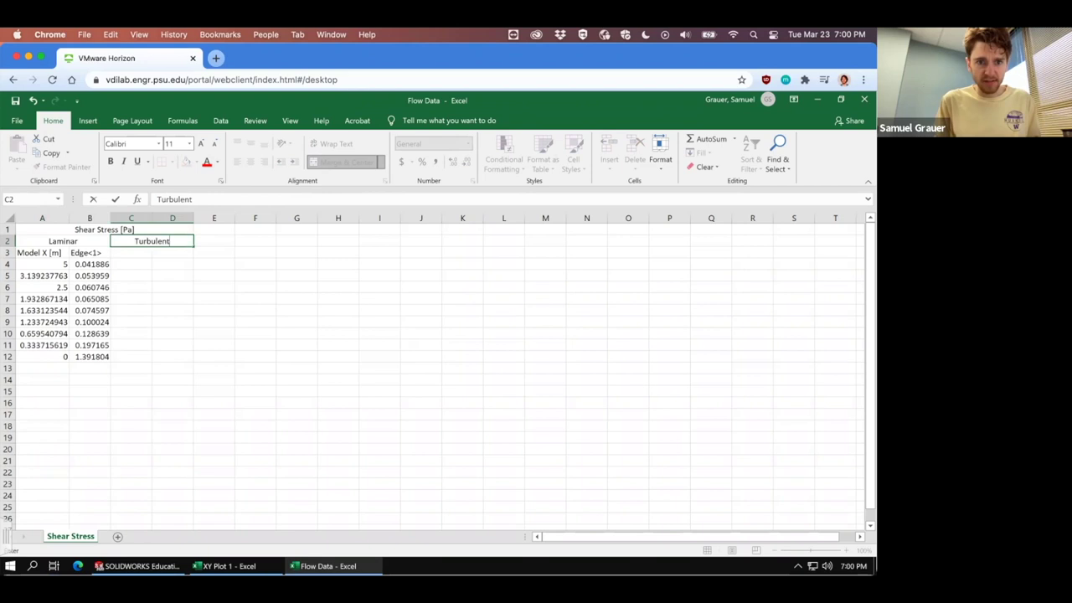
key(Return)
key(Up)
key(Down)
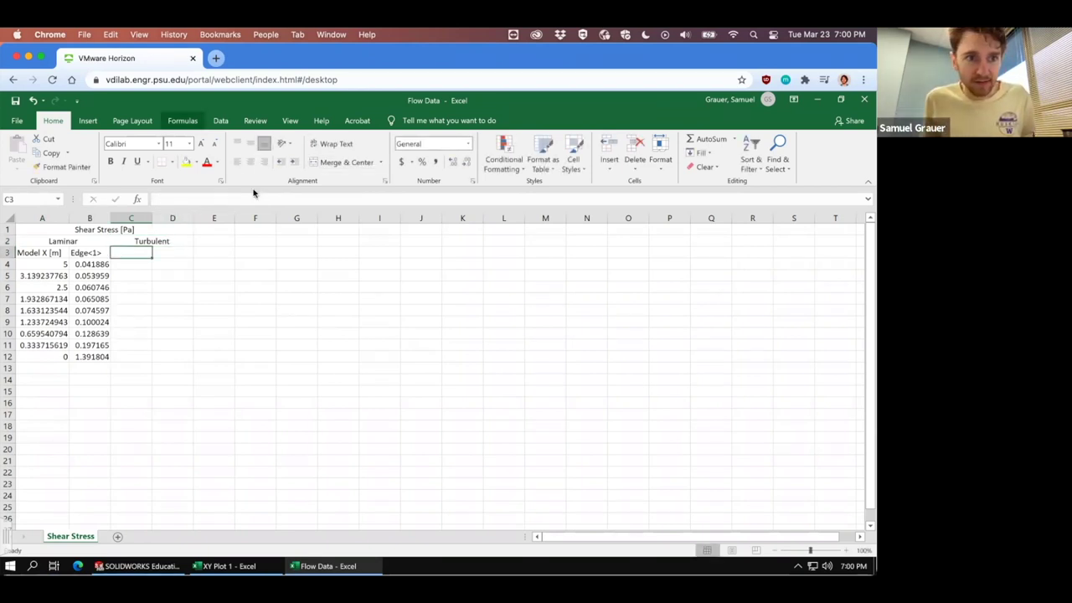
Step: Close the XY Plot 1 workbook without saving its changes
click(224, 567)
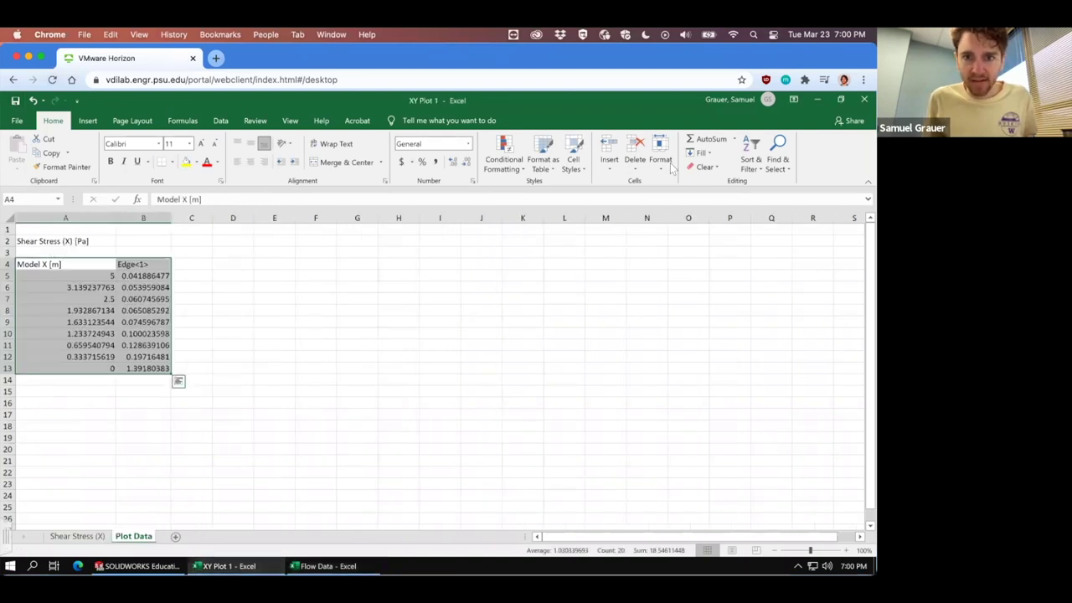
click(866, 104)
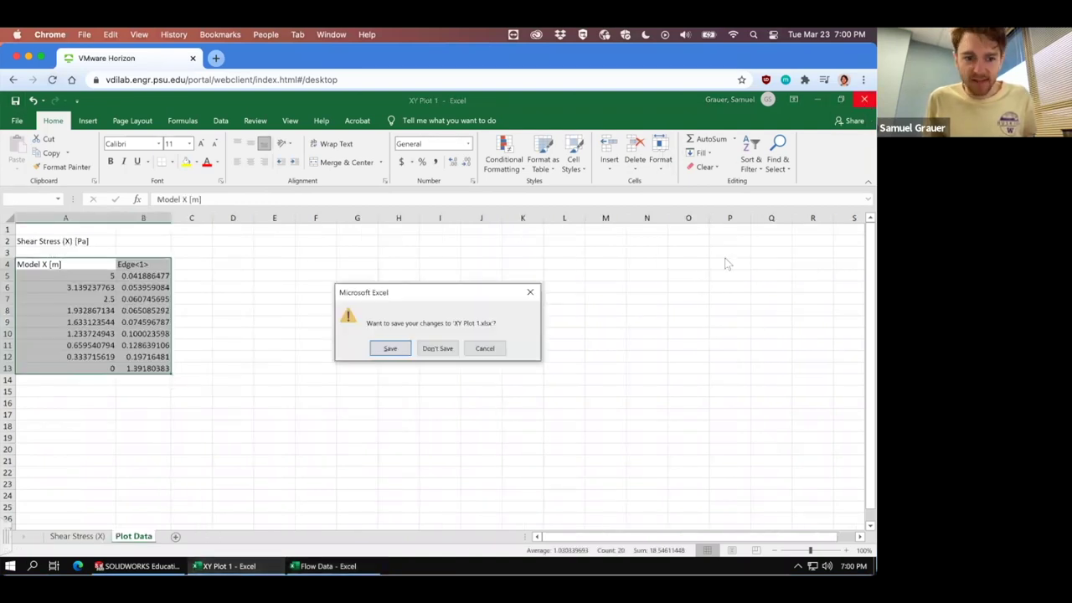
click(438, 347)
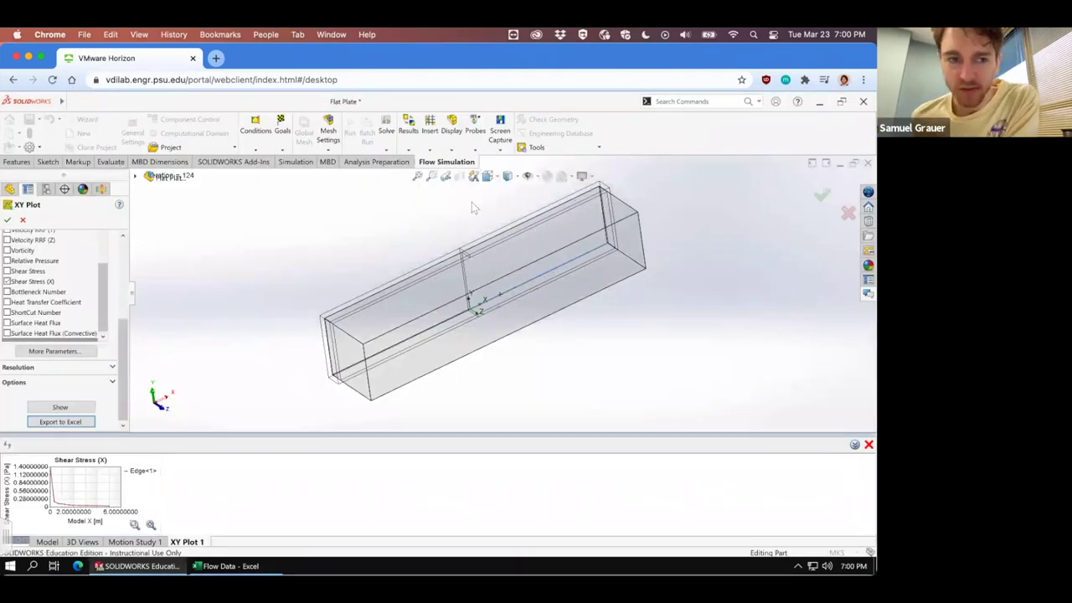
Step: Accept the shear stress XY plot and start a new XY plot on the vertical edge at the domain's +X end
click(9, 219)
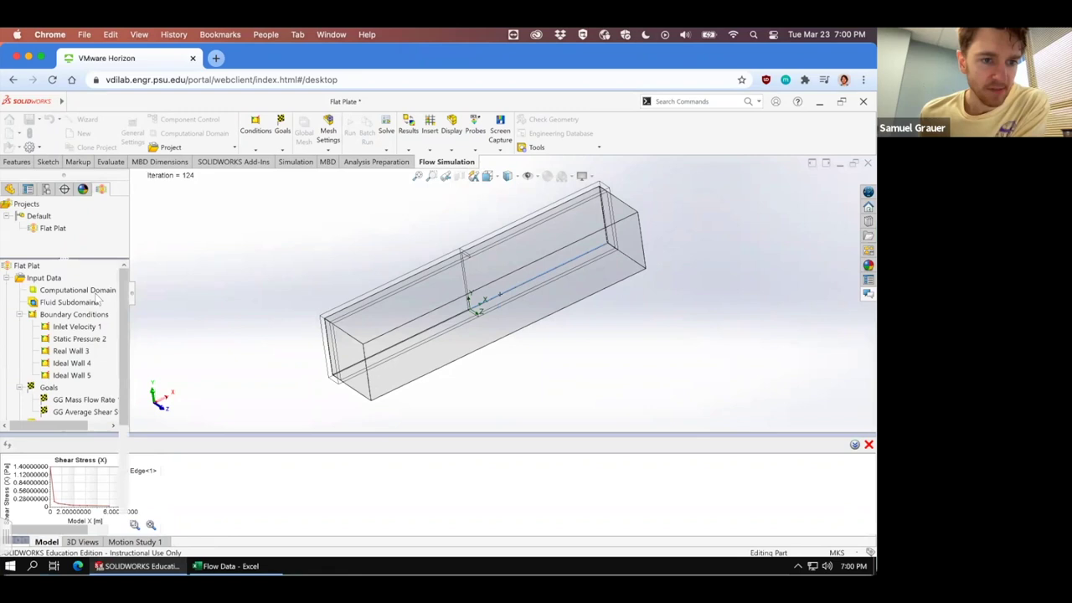
scroll(128, 390, down, 5)
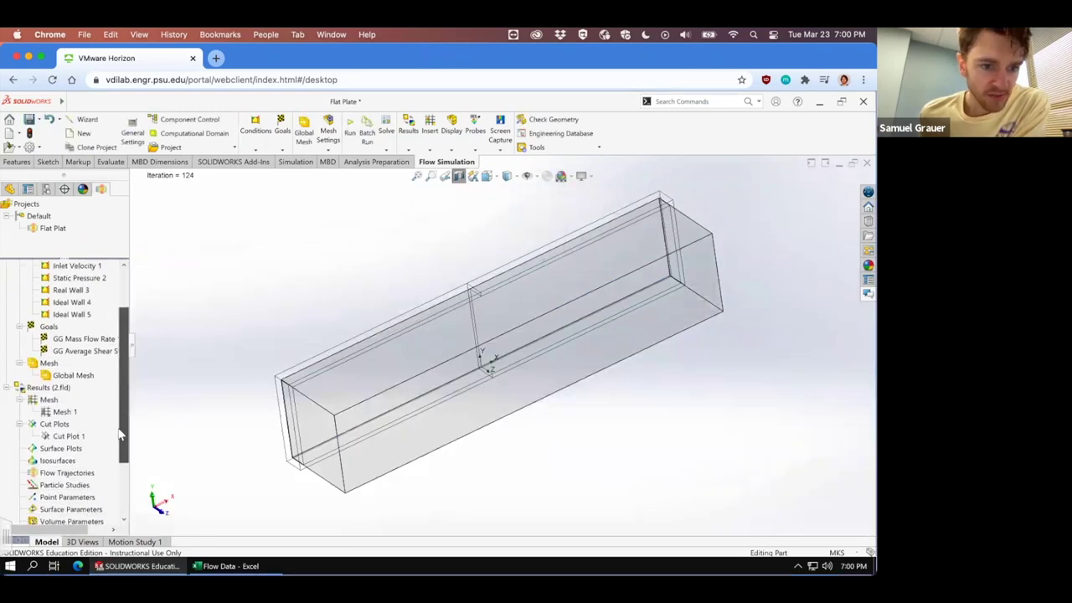
click(663, 235)
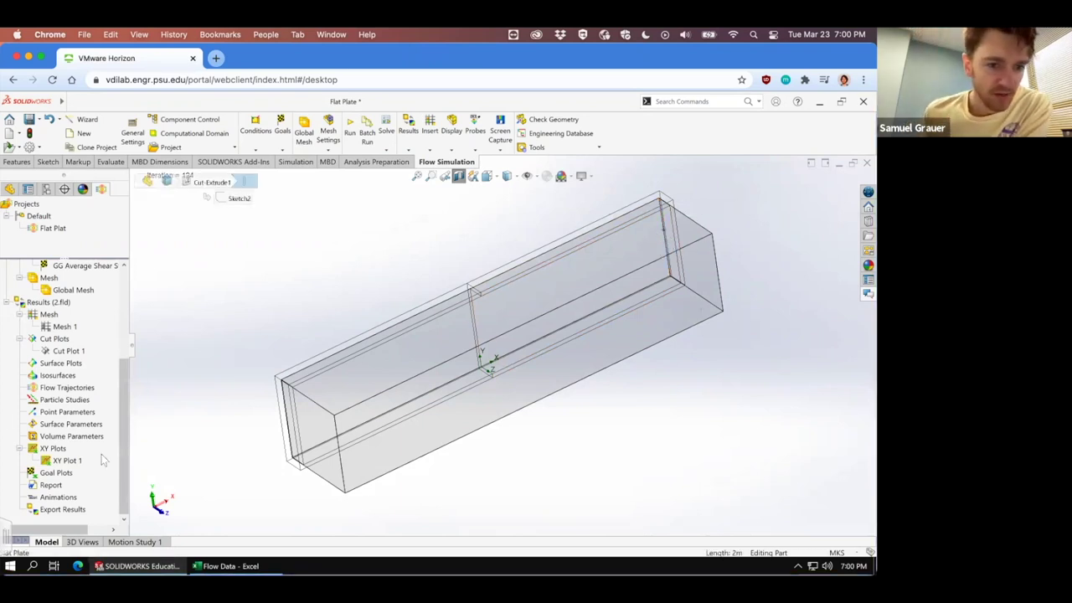
right_click(53, 451)
click(78, 459)
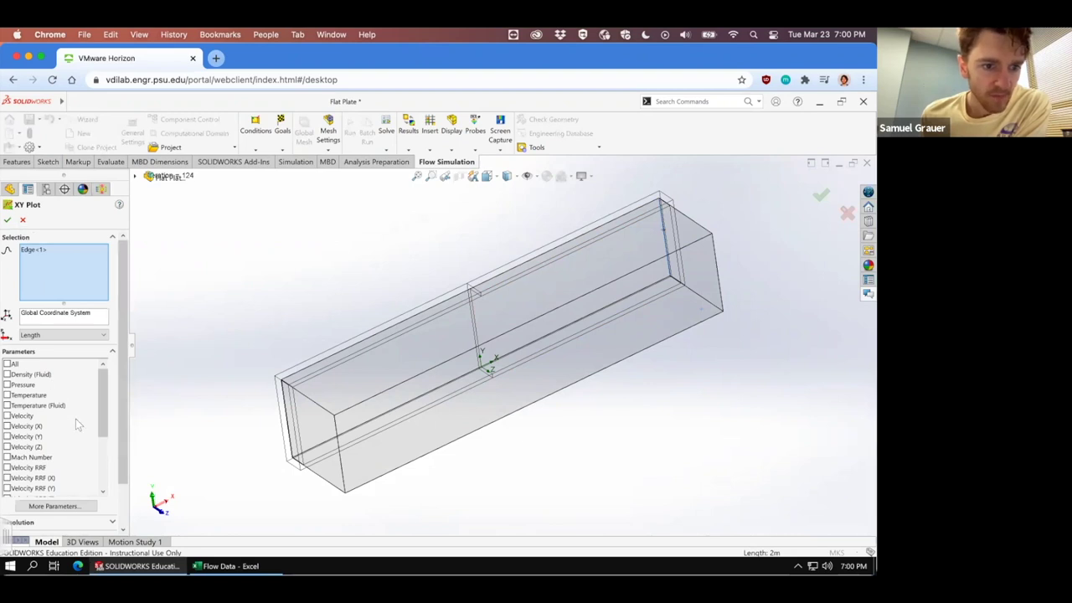
Step: Plot Velocity (X) against Model Y along the selected edge and export the plot to Excel
click(7, 426)
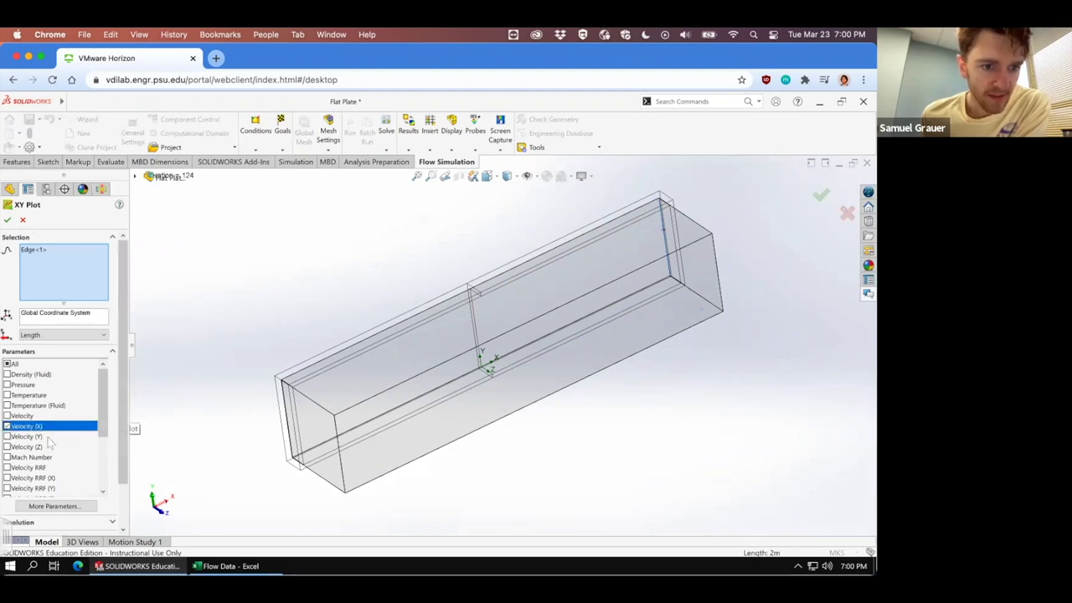
click(36, 335)
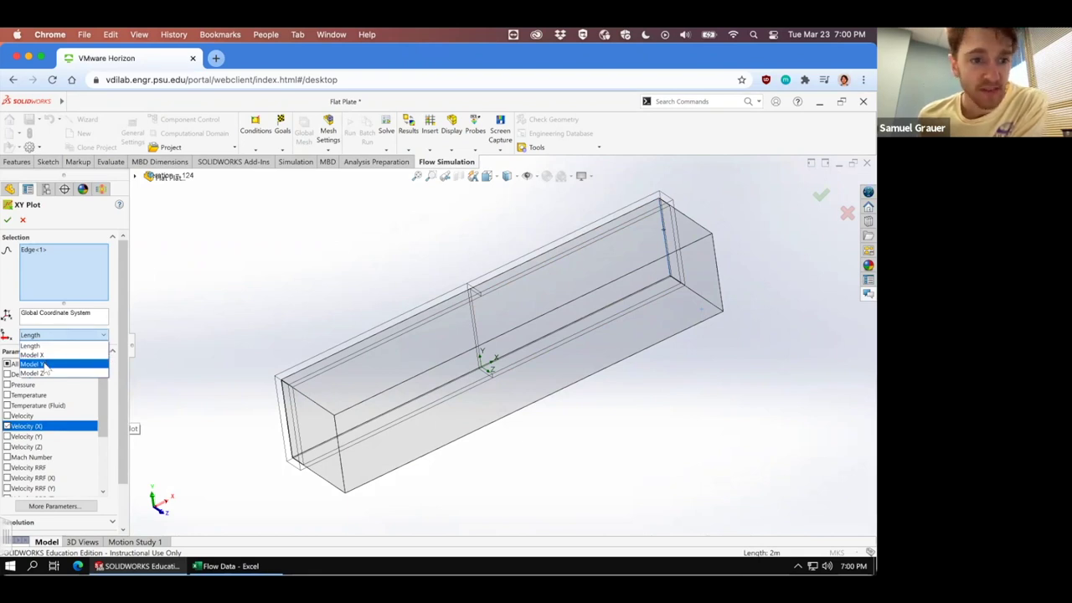
click(46, 365)
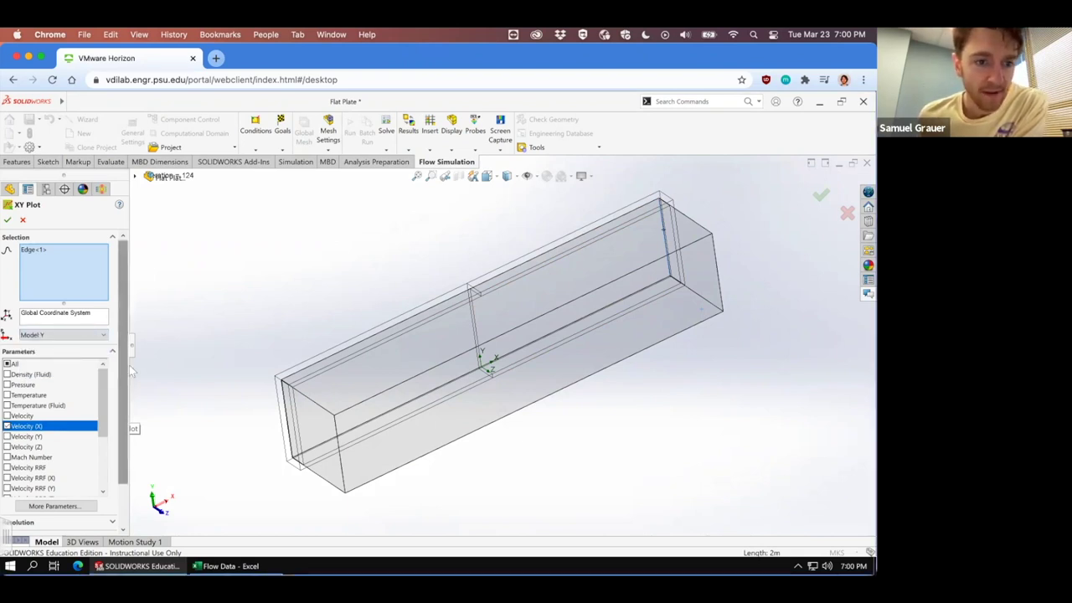
scroll(121, 287, down, 2)
click(74, 512)
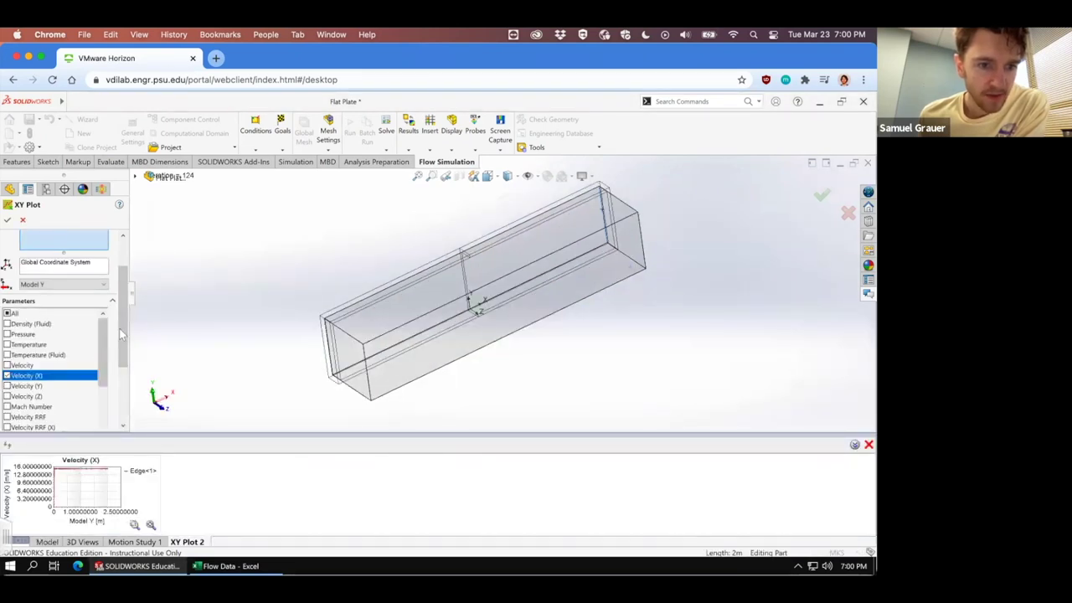
scroll(126, 315, down, 4)
click(59, 422)
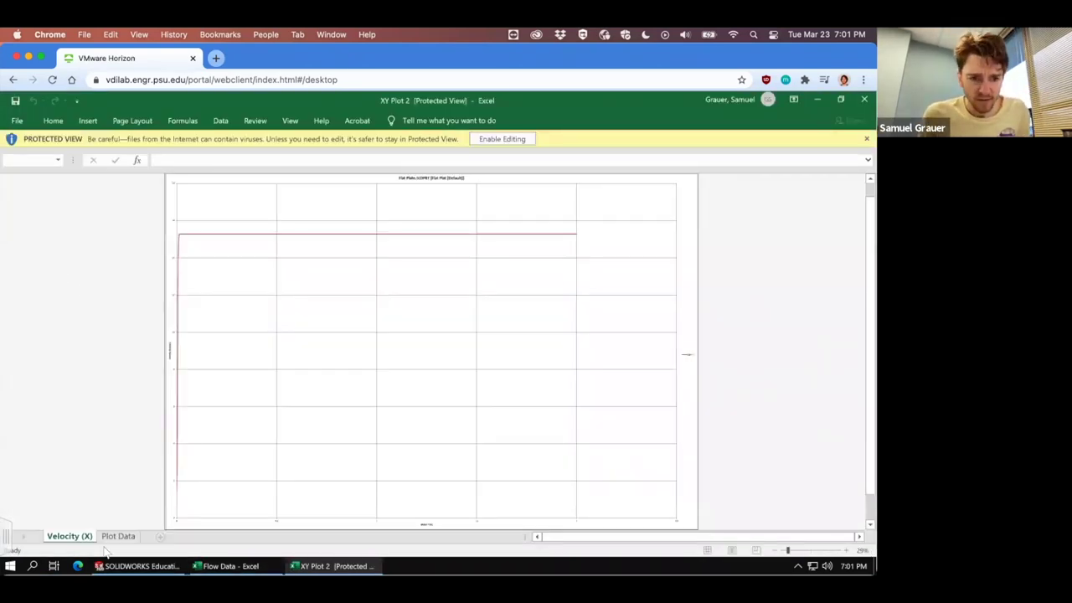
Step: Copy the Model Y and velocity data in cells A4:B85 of the XY Plot 2 workbook's Plot Data sheet
click(119, 536)
click(50, 225)
scroll(187, 359, down, 4)
scroll(159, 402, down, 2)
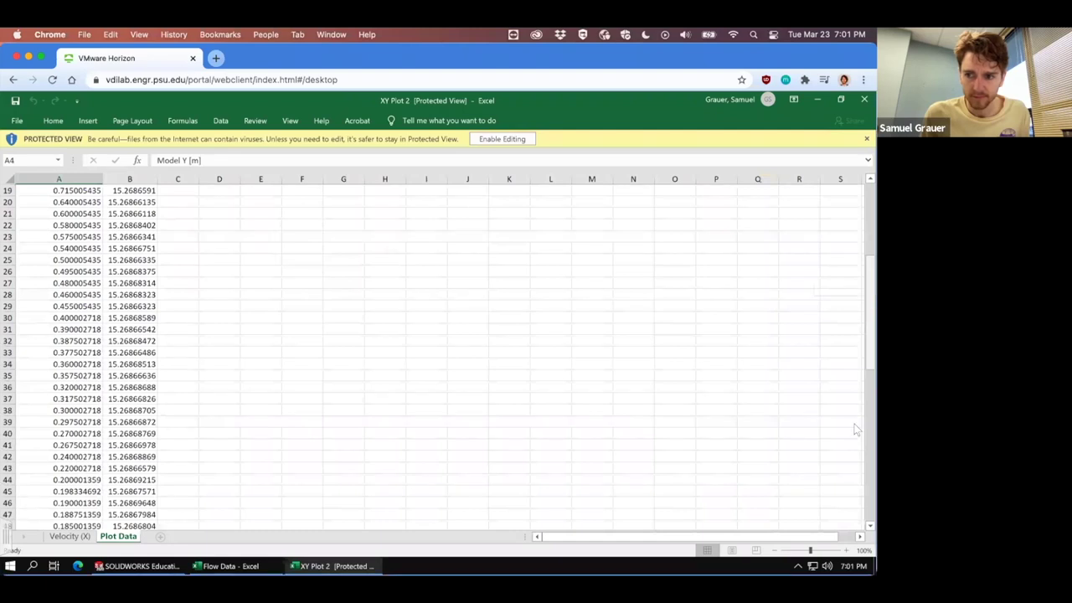
scroll(855, 430, down, 13)
shift+click(131, 512)
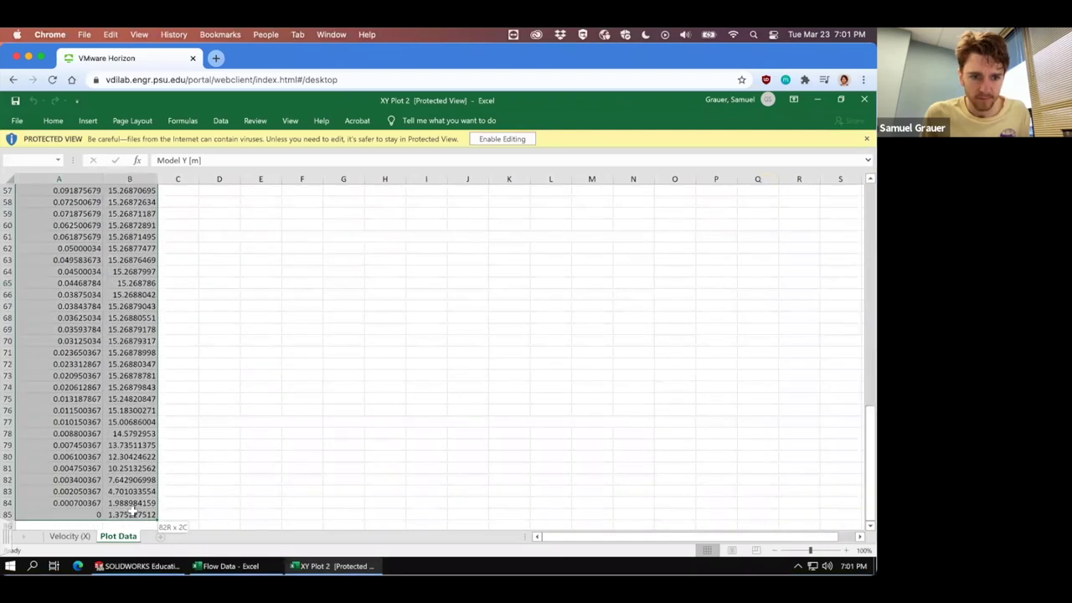
right_click(132, 511)
click(202, 263)
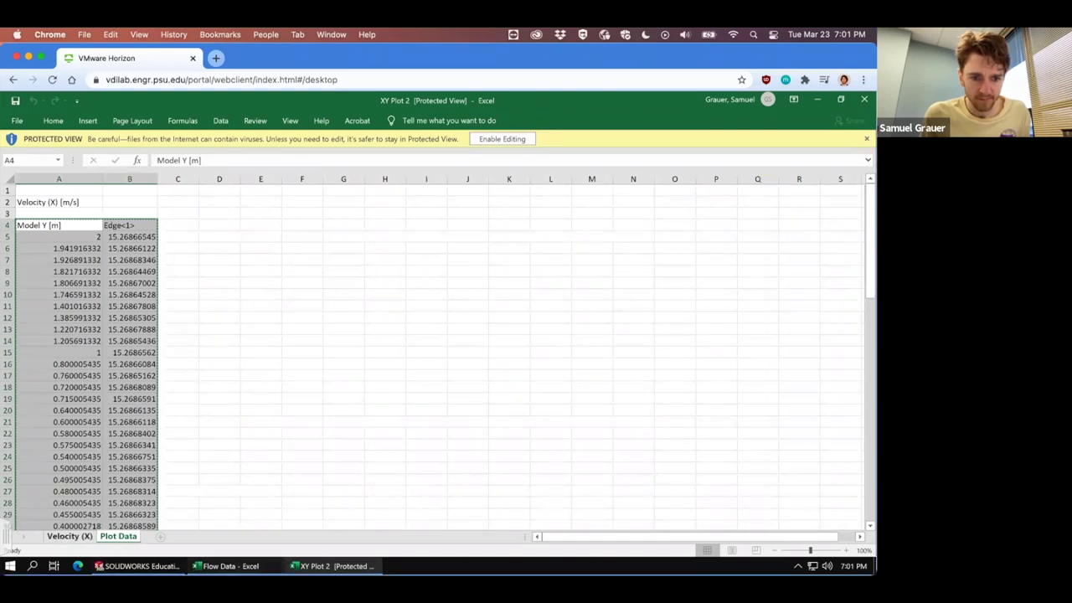
Step: Switch to the Flow Data workbook and add a new sheet named Velocity
click(221, 566)
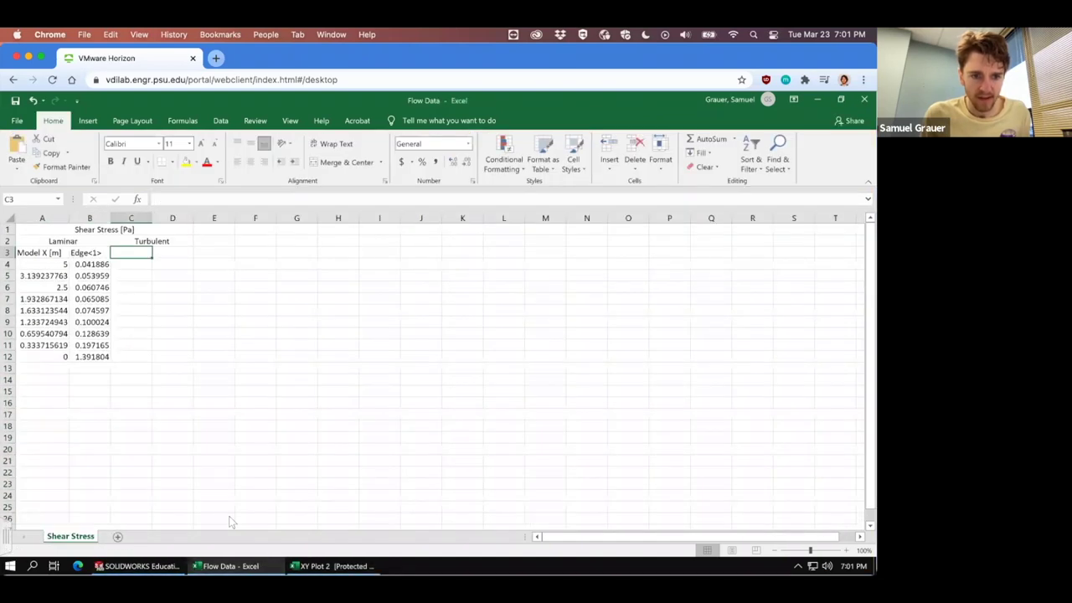
click(117, 536)
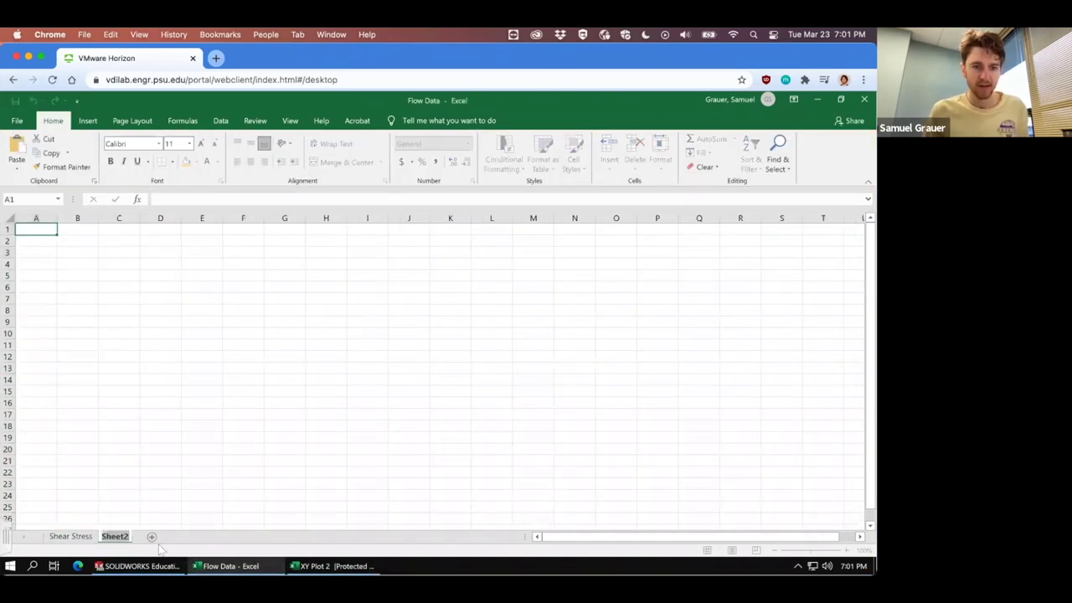
double_click(115, 536)
text(Veloci)
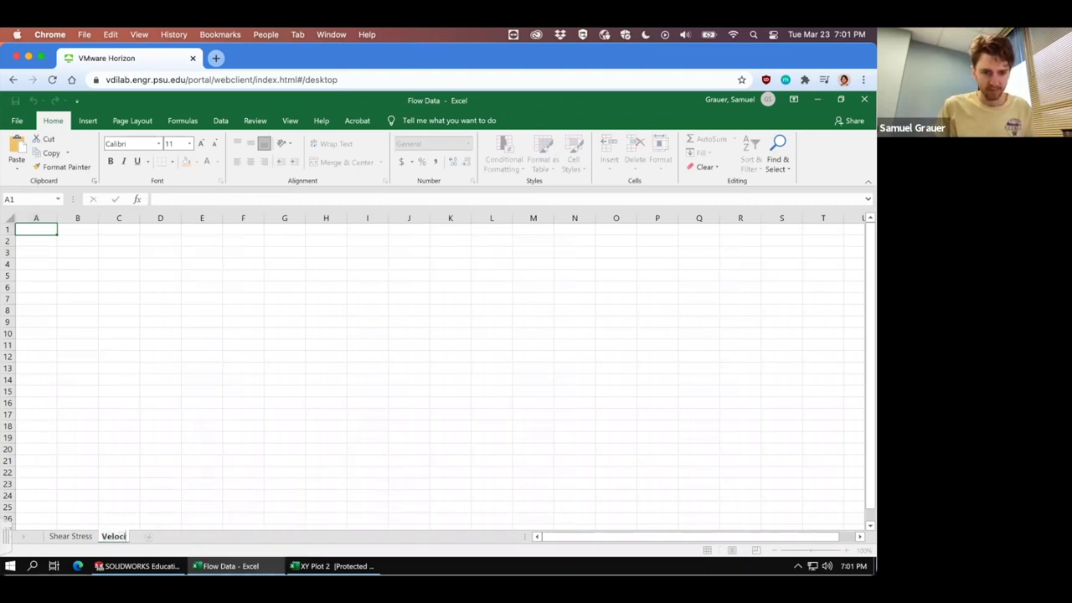
text(ty)
key(Return)
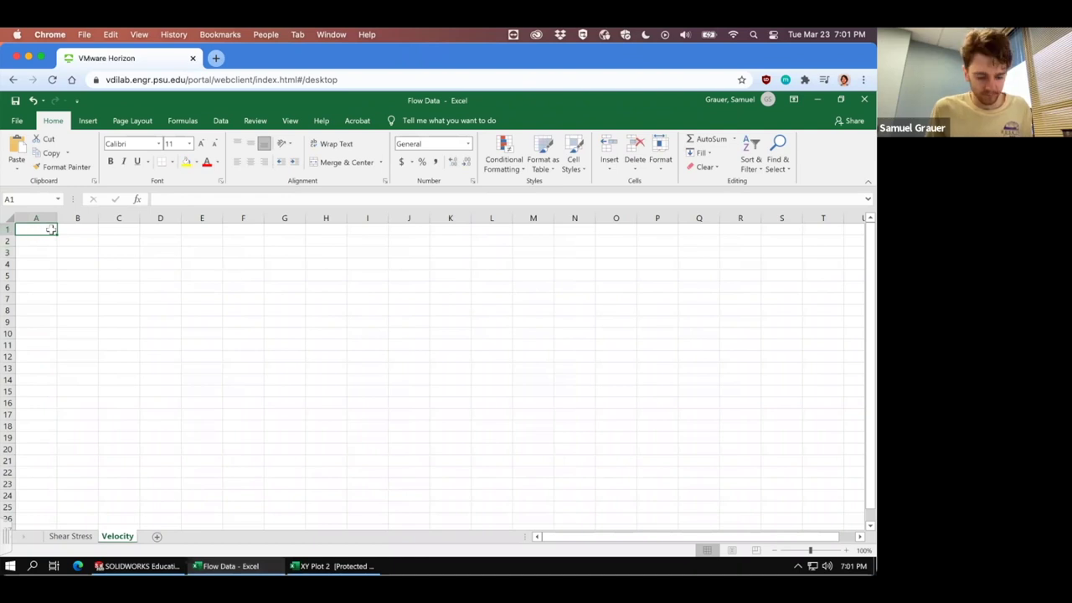
Step: Enter Velocity [m/s] in cell A1 and the heading Laminar in merged and centred cells A2:B2
text(Velocity [nm)
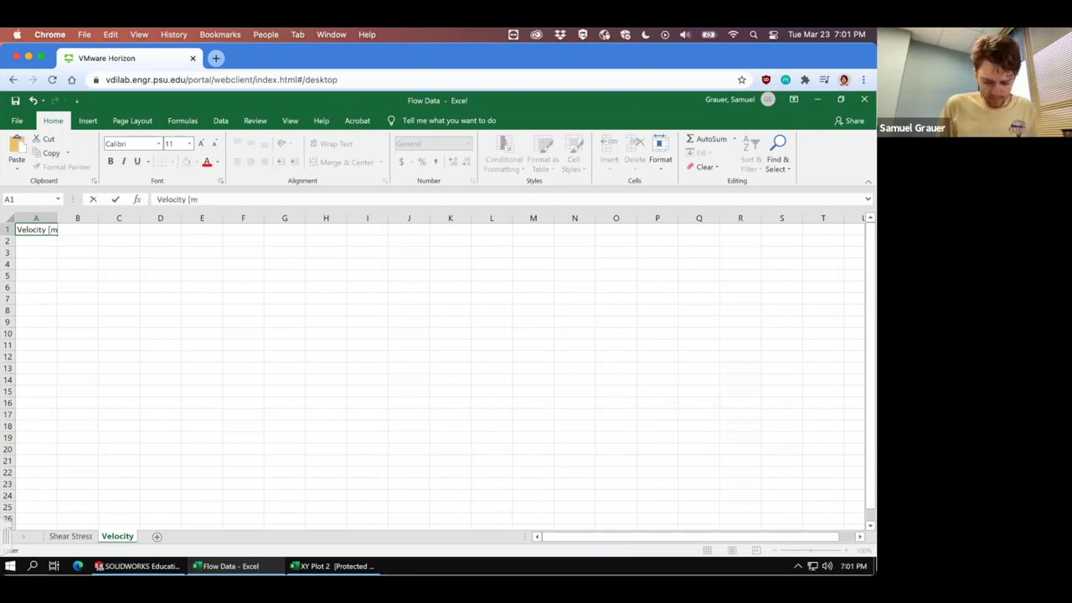
key(Return)
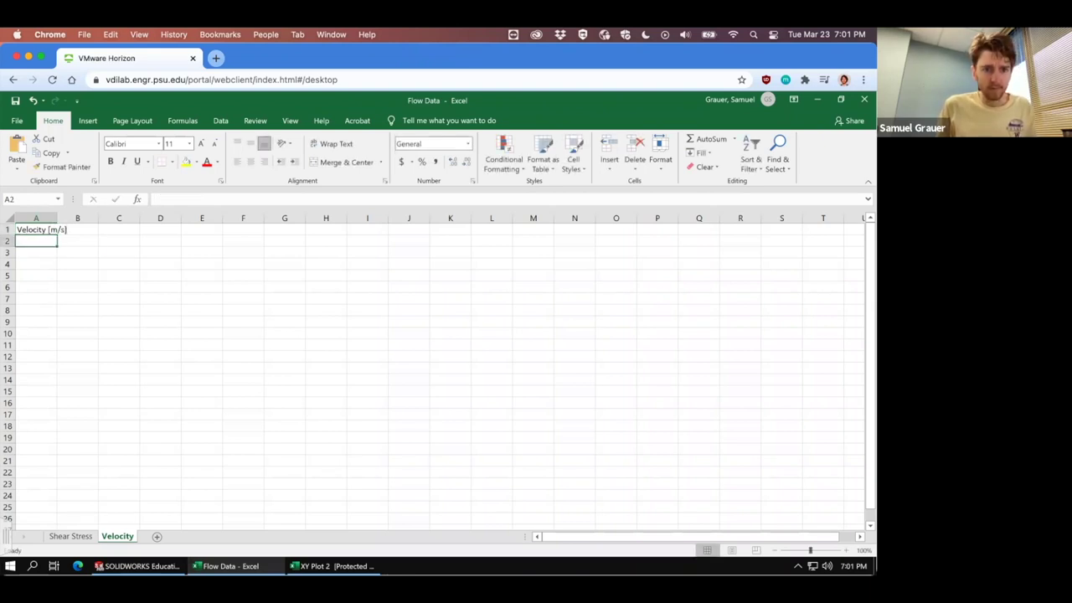
key(shift+Right)
click(319, 162)
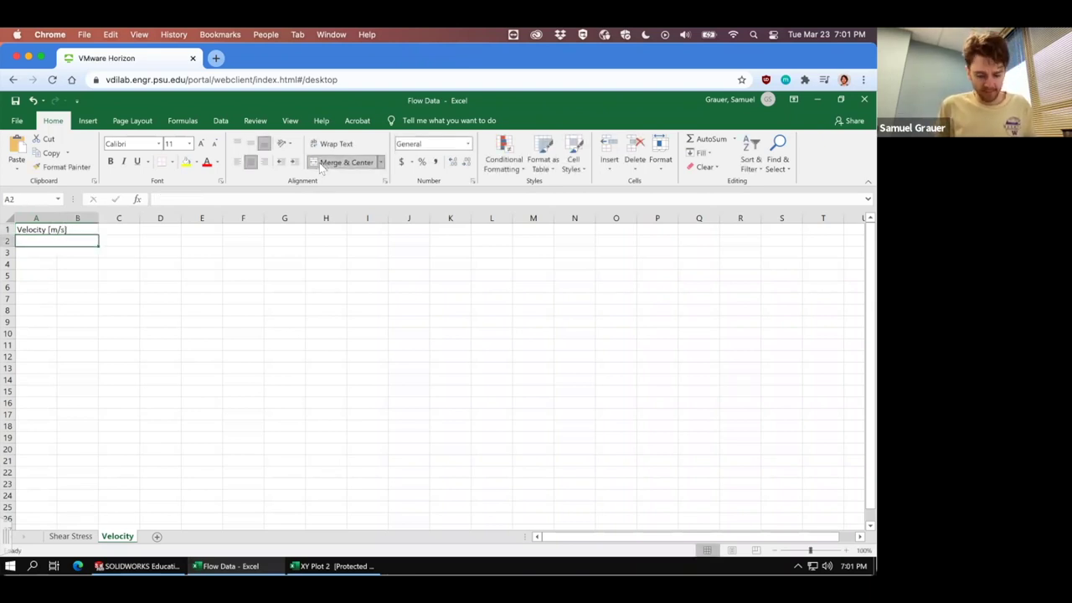
text(Laminar)
key(Return)
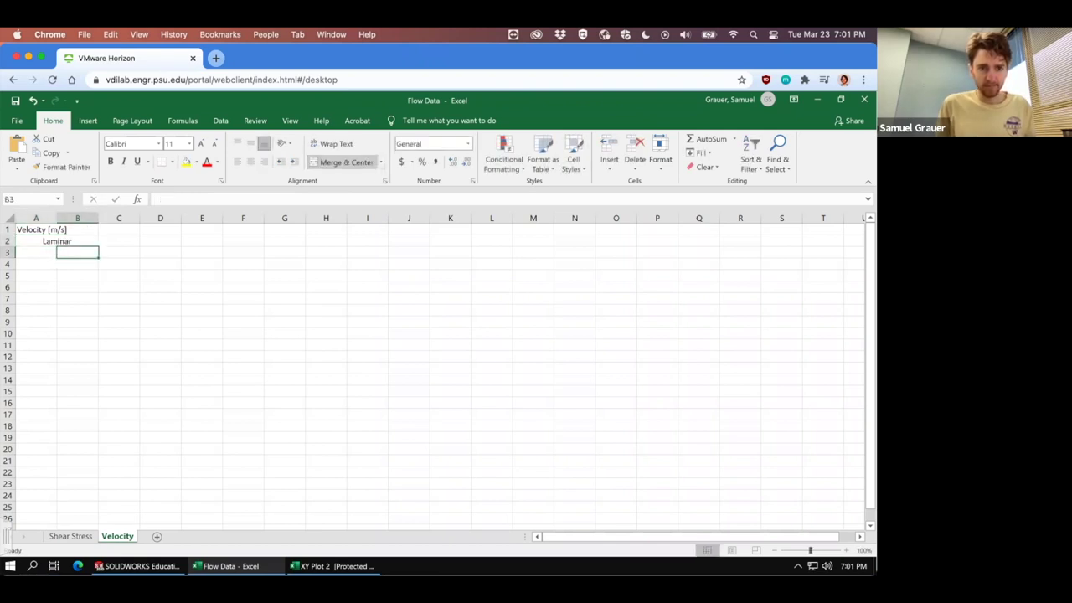
Step: Merge and centre cells C2:D2 on the Velocity sheet and enter the heading Turbulent
key(Up)
key(Right)
key(shift+Right)
click(359, 164)
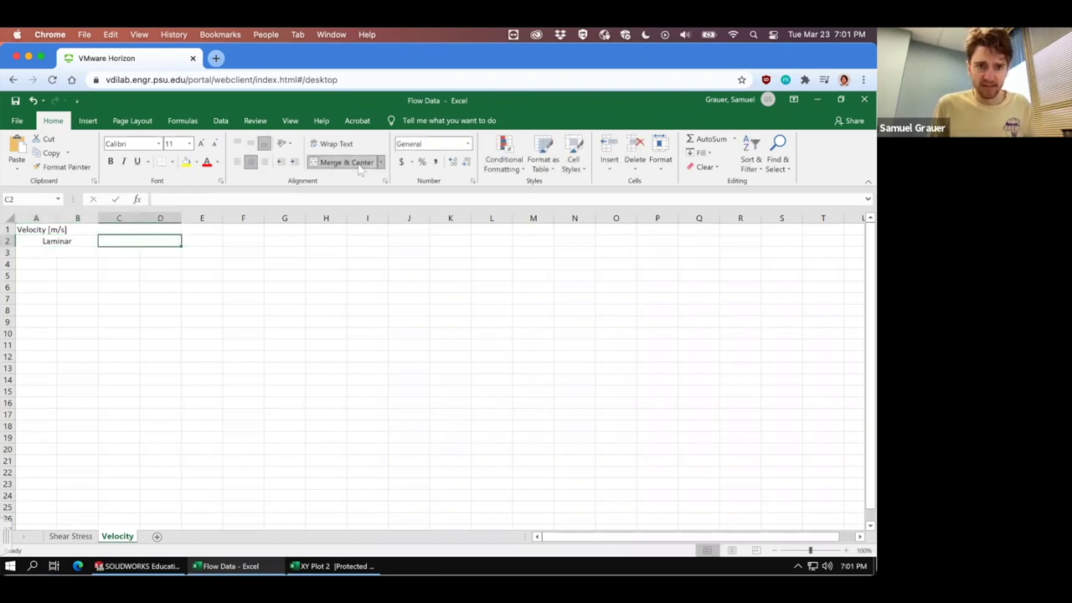
text(Turbulent)
Step: Merge and centre the Velocity [m/s] title across cells A1:D1
key(Up)
key(Right)
key(shift+Left)
key(shift+Left)
key(shift+Left)
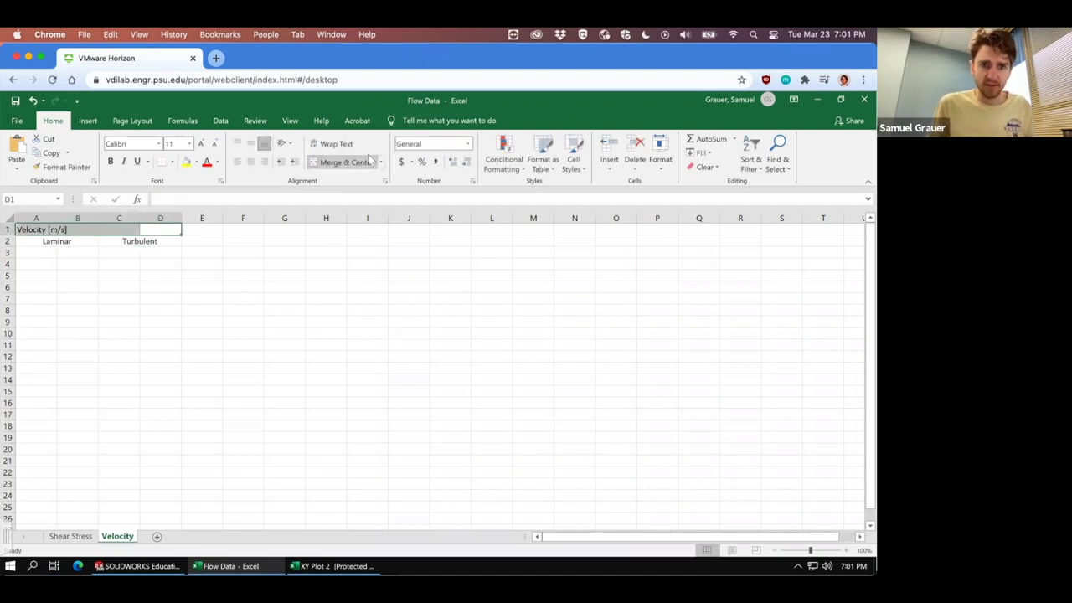
click(323, 161)
Step: Paste the copied velocity data at cell A3 under Laminar and fit the widths of columns A and B
click(43, 248)
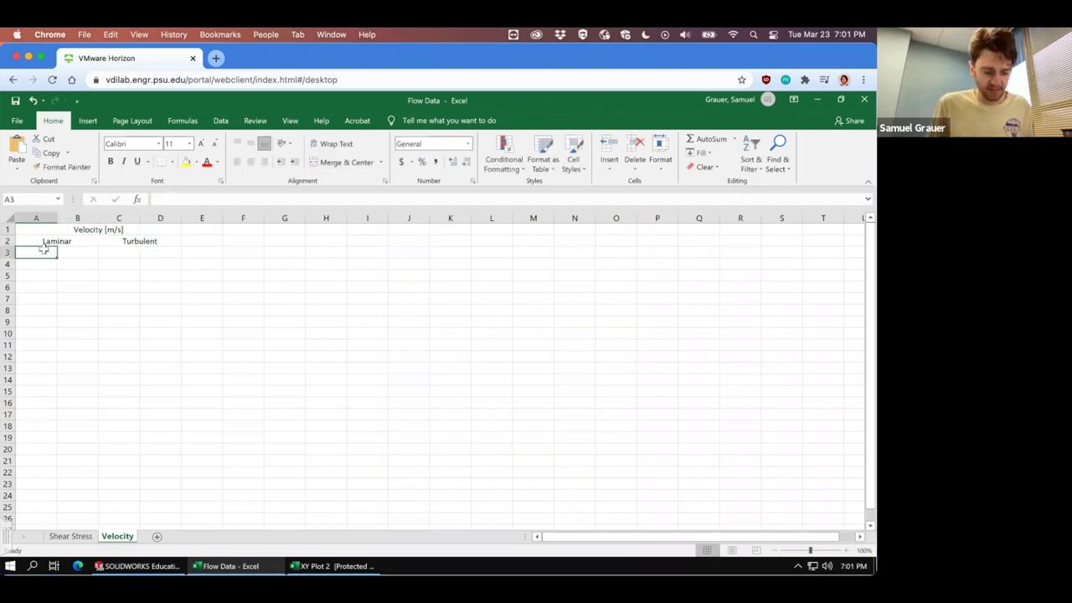
right_click(43, 250)
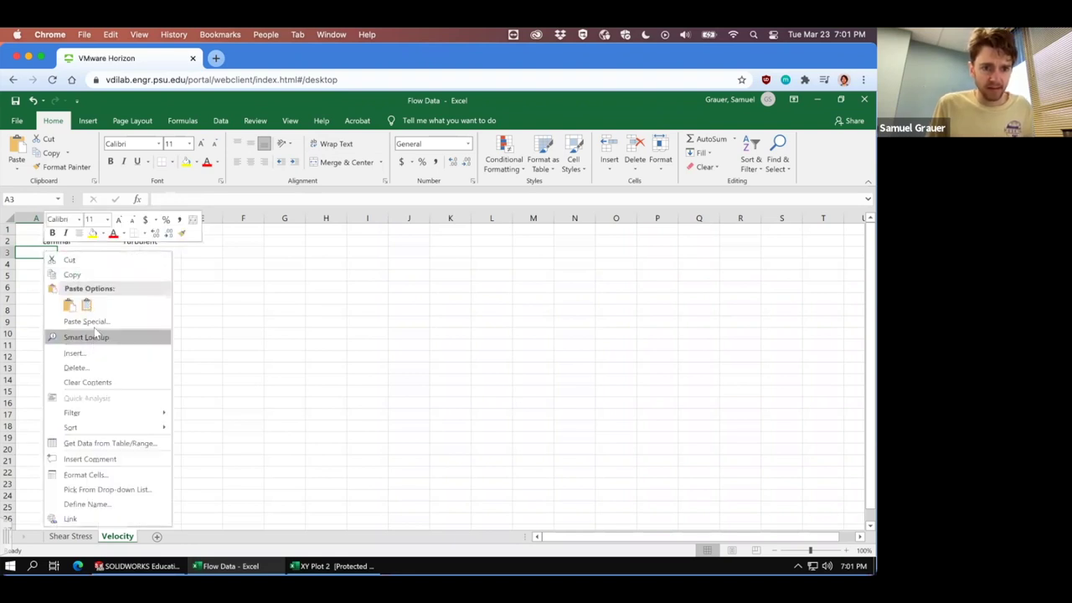
click(69, 305)
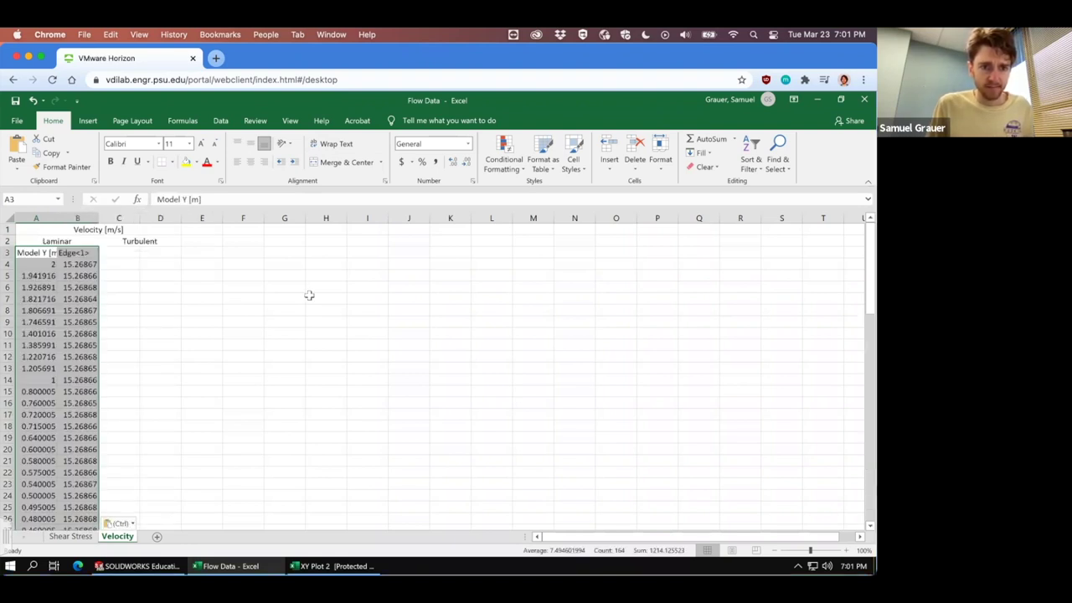
click(62, 218)
double_click(56, 218)
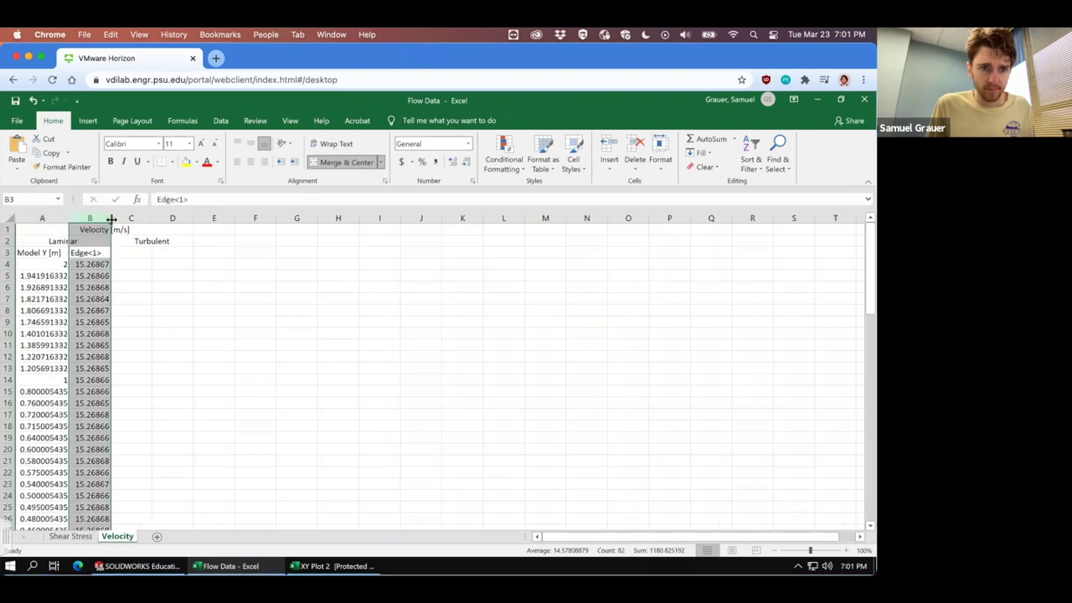
click(256, 332)
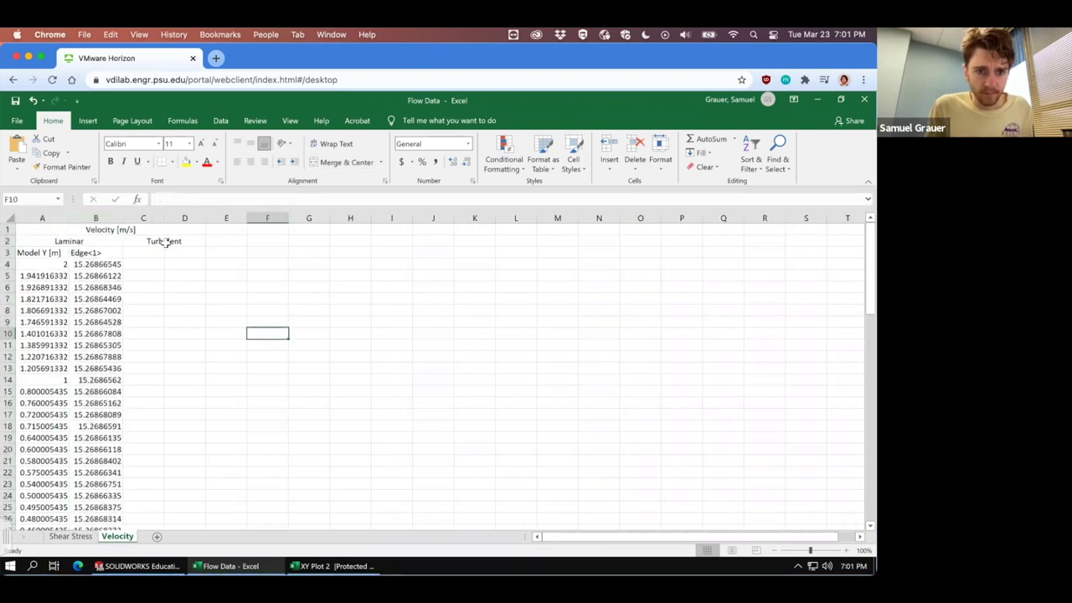
Step: Make the title and the Laminar and Turbulent headings bold on both the Velocity and Shear Stress sheets
drag(163, 239, 60, 220)
click(110, 161)
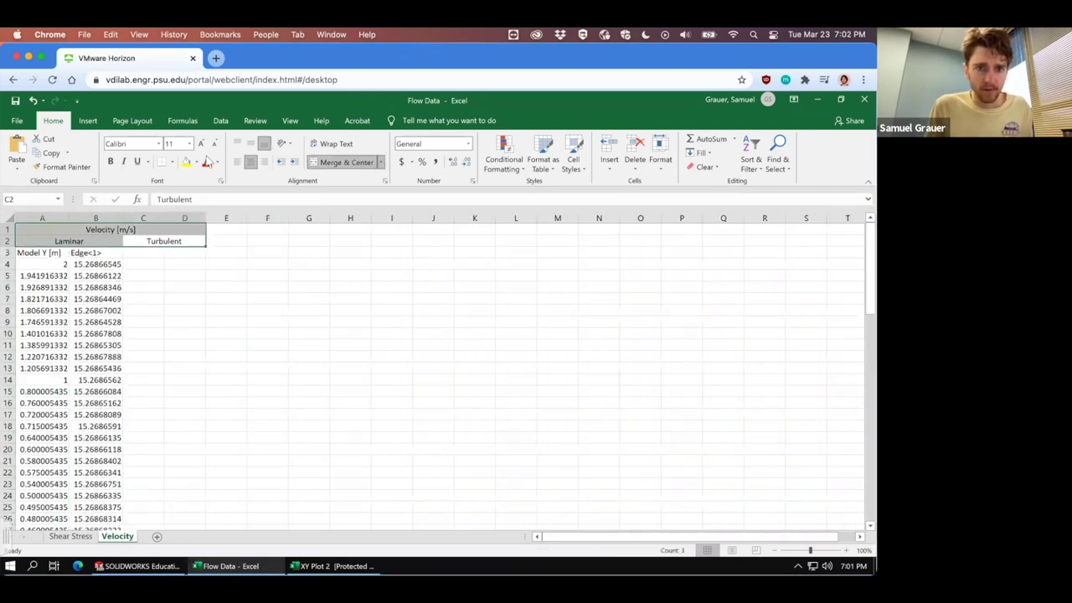
click(239, 300)
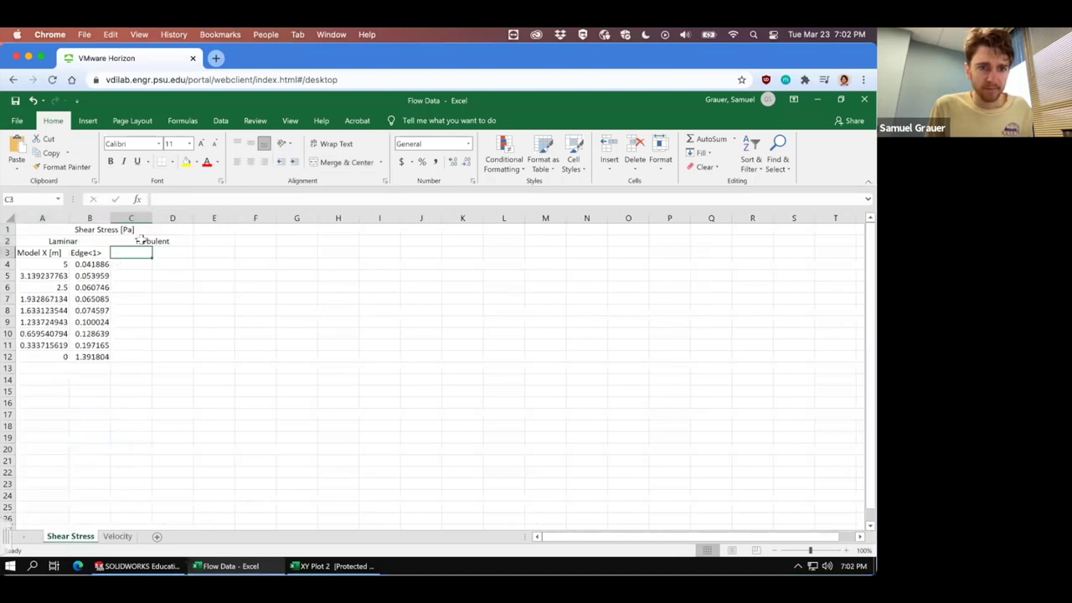
drag(141, 241, 44, 223)
click(110, 161)
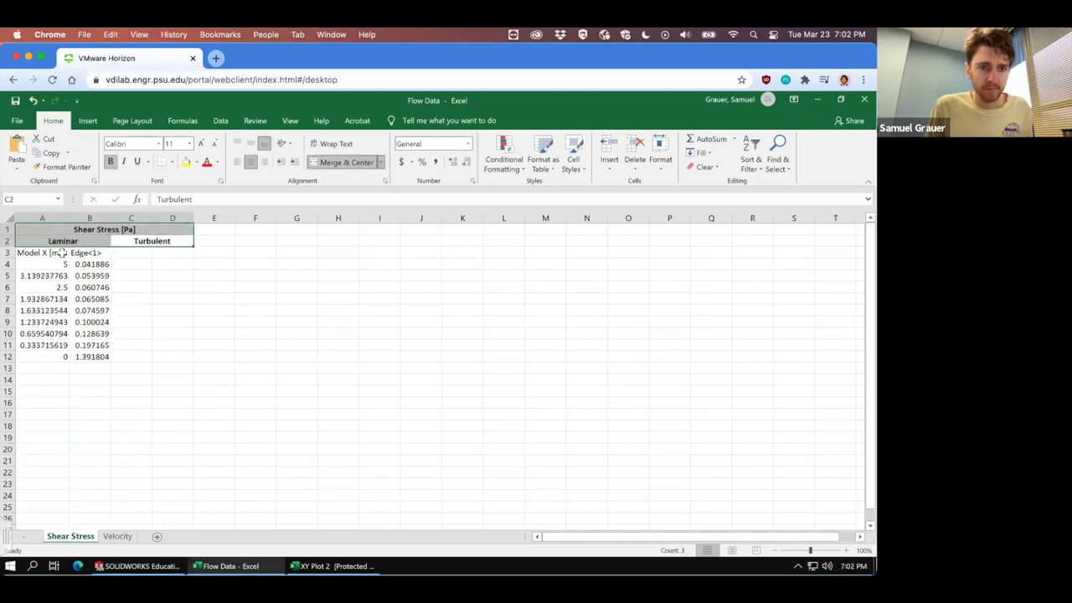
Step: Italicise and centre the row 3 column labels on the Shear Stress sheet, and fit column B's width to its data
click(61, 252)
drag(69, 218, 42, 252)
click(125, 163)
click(186, 297)
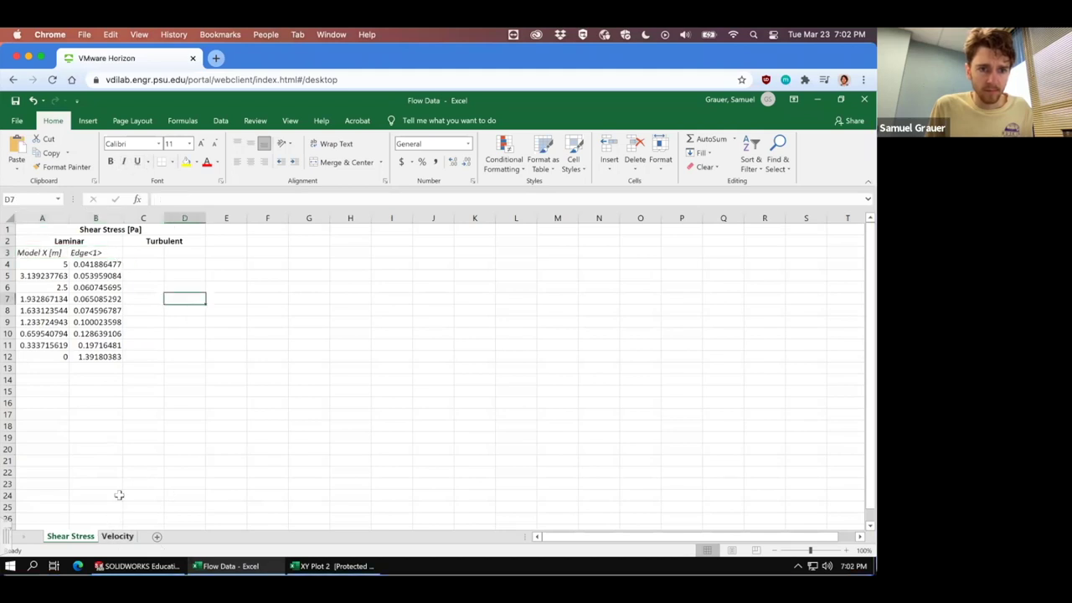
drag(184, 252, 42, 228)
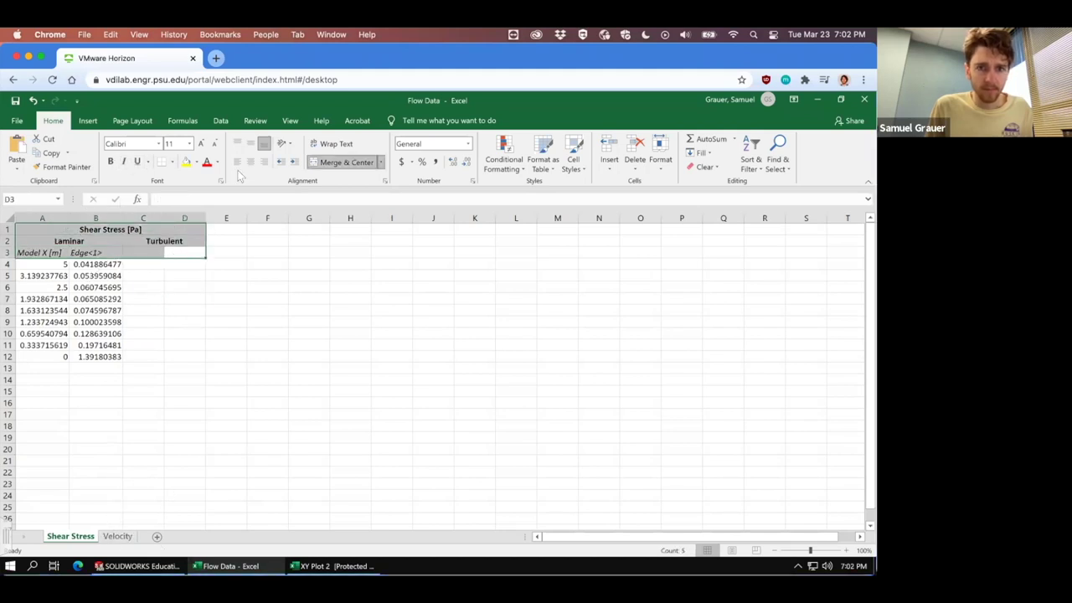
click(227, 357)
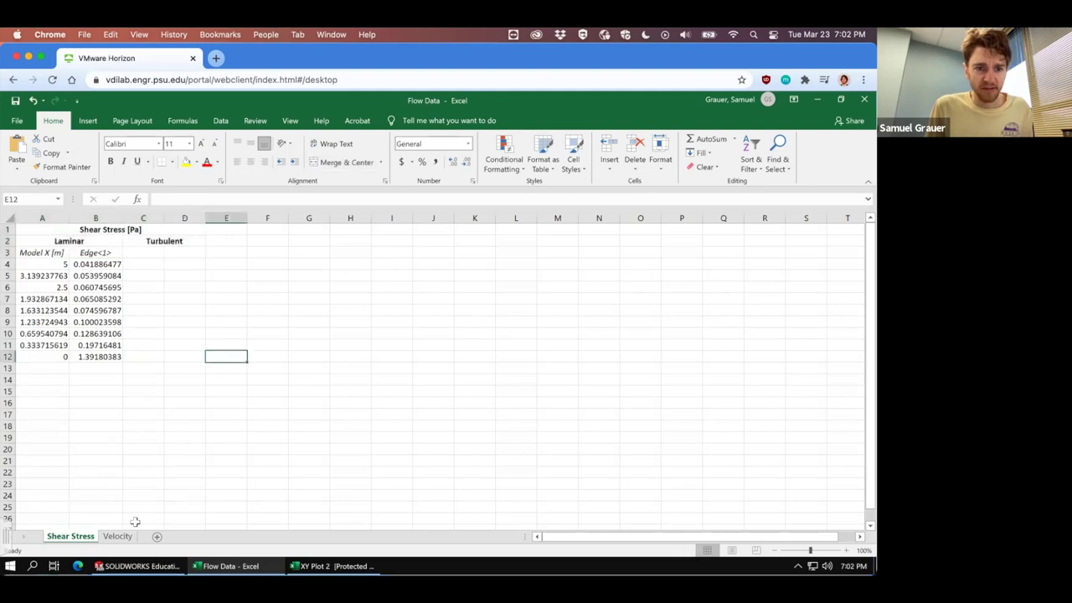
Step: Italicise and centre the header cells A1:D3 on the Velocity sheet
click(117, 536)
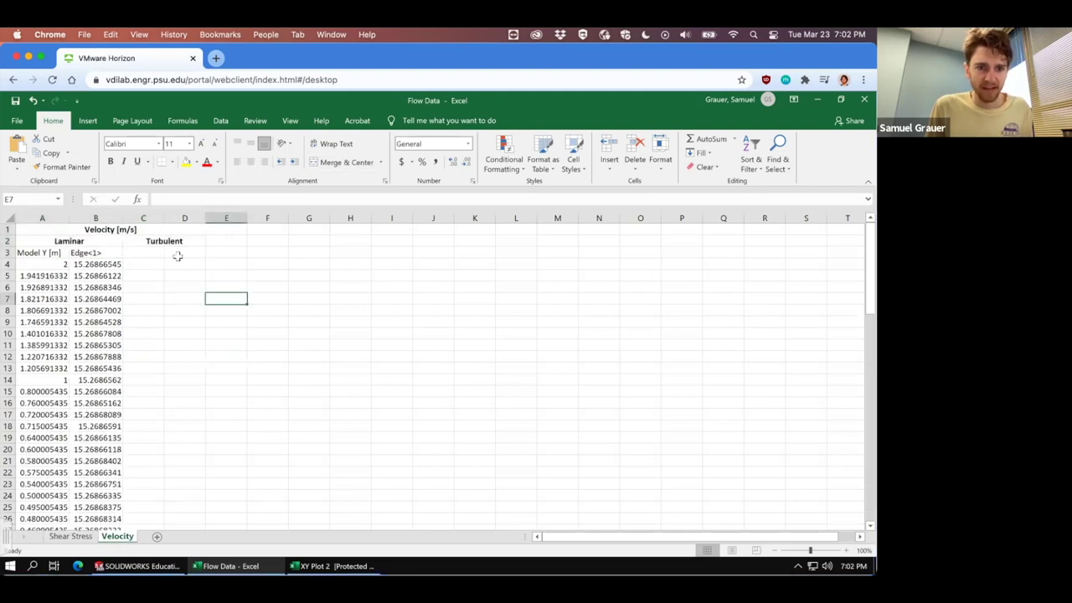
drag(181, 255, 42, 229)
click(124, 161)
click(250, 161)
click(309, 344)
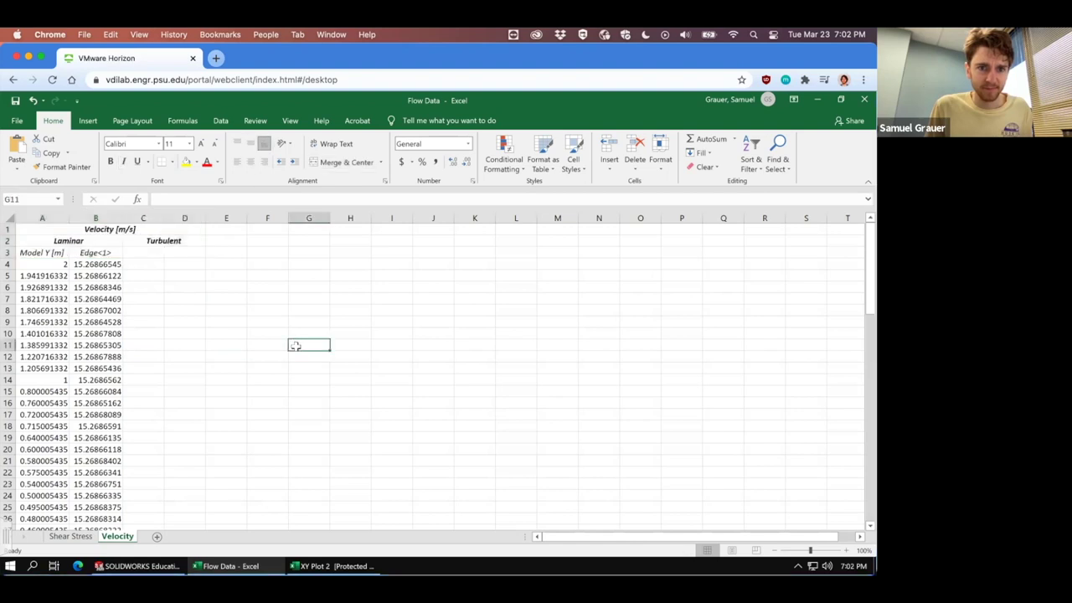
Step: Switch from the Velocity sheet to the Shear Stress sheet
click(180, 368)
click(159, 288)
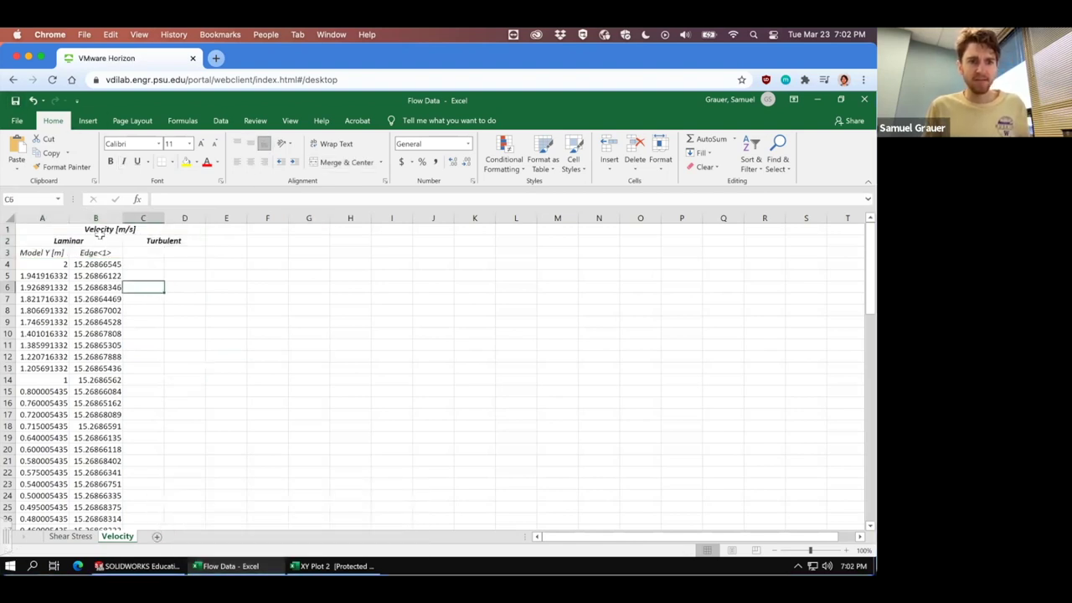
click(83, 536)
click(268, 390)
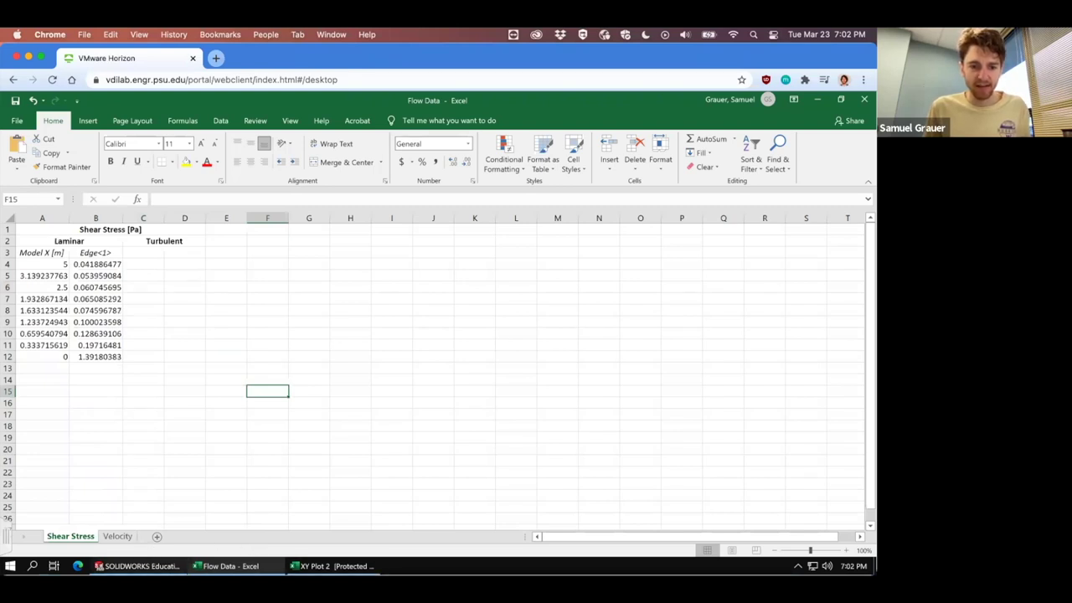
Step: Return to SOLIDWORKS, close the Velocity (X) chart preview and accept the XY plot definition
click(154, 565)
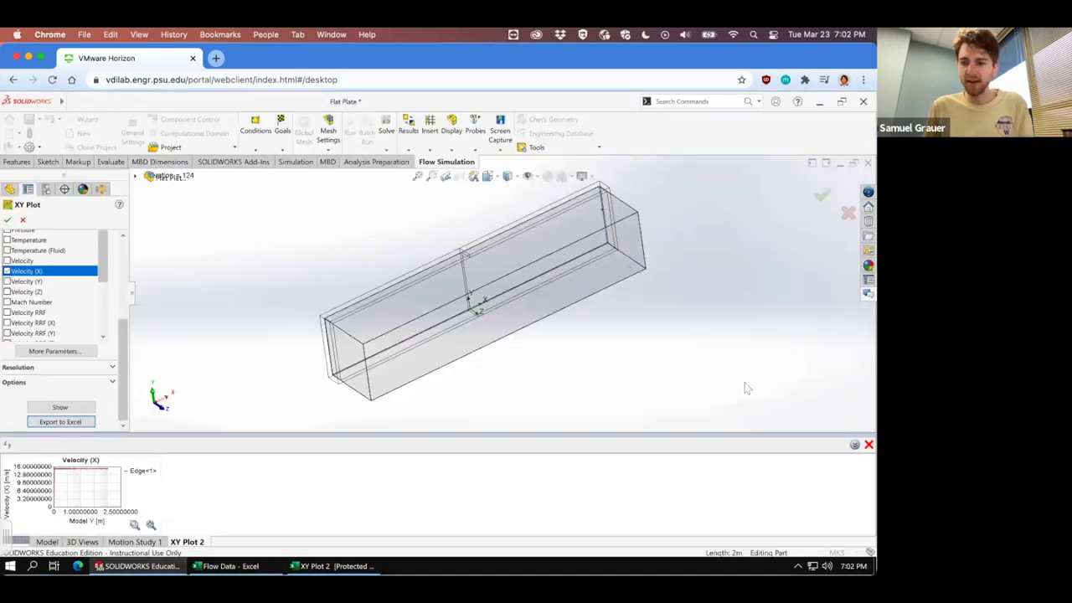
click(869, 444)
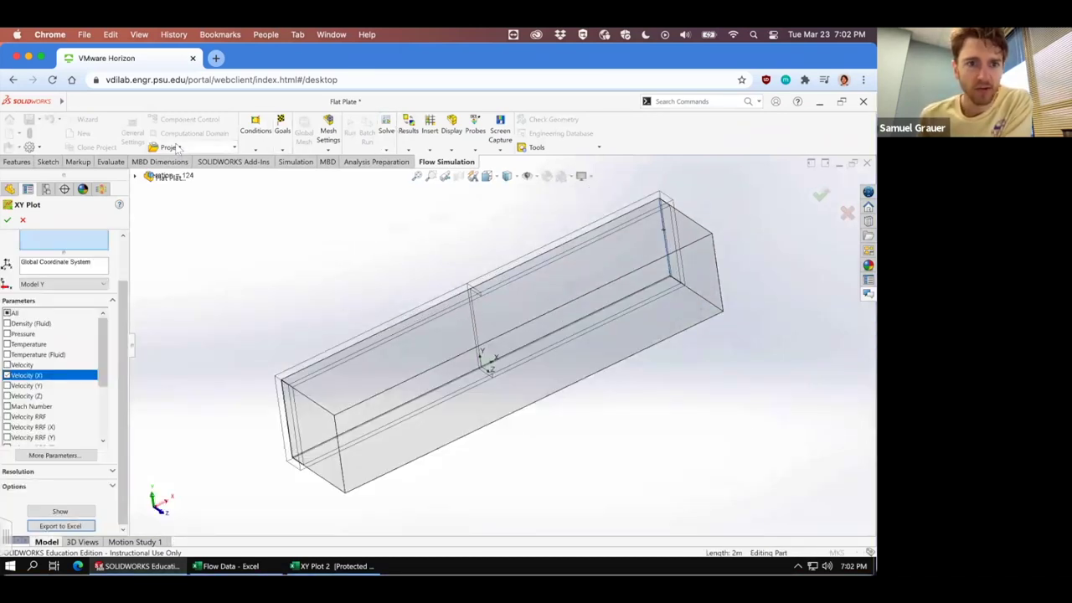
click(8, 220)
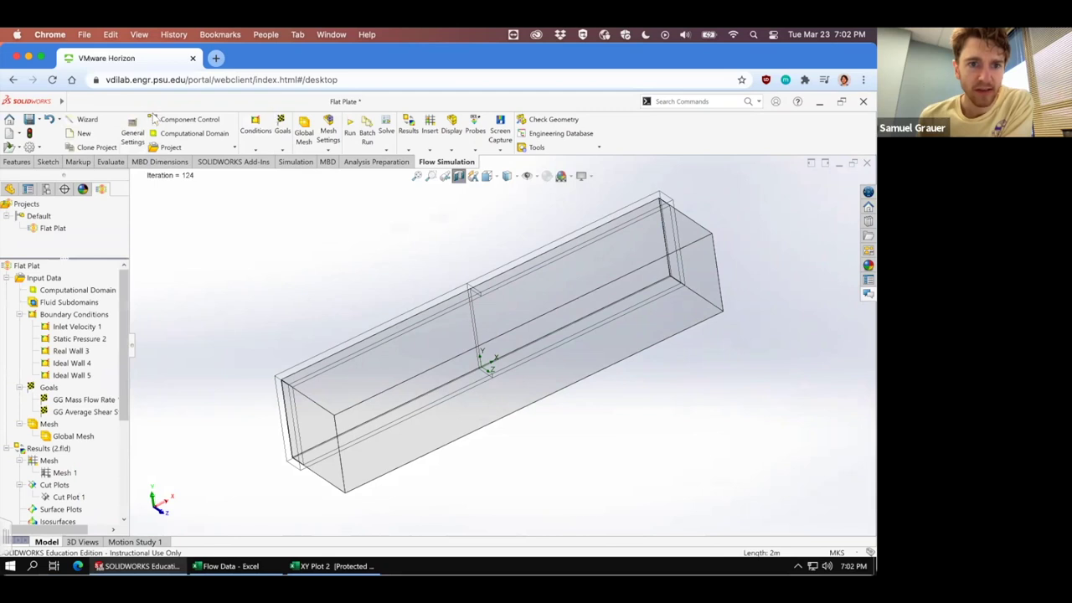
Step: Change the project's fluid flow type to Turbulent Only in the general settings, accepting that the calculation restarts from the beginning
click(141, 139)
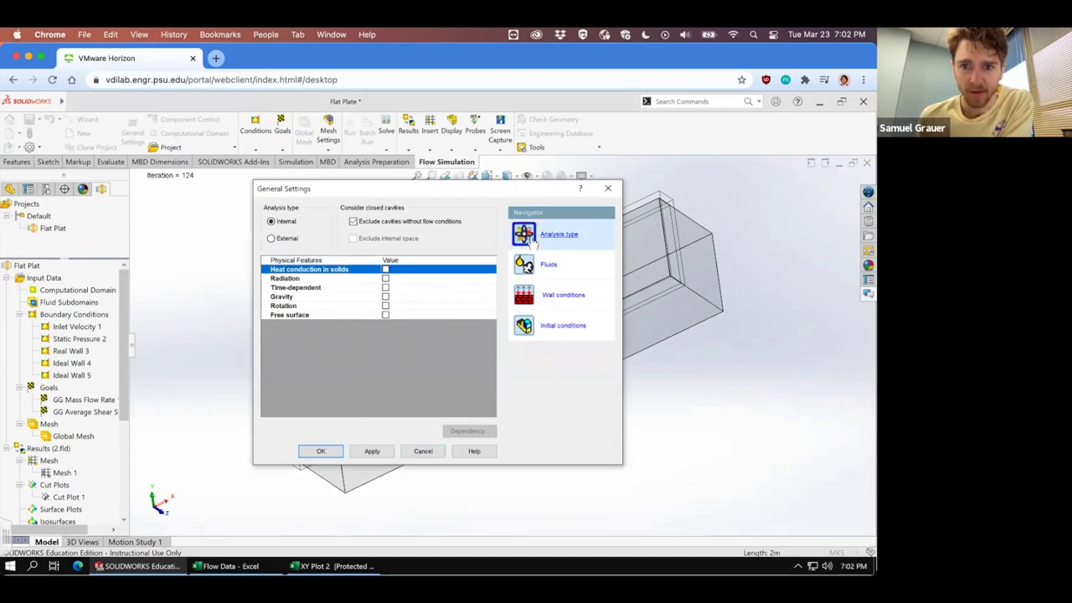
click(523, 266)
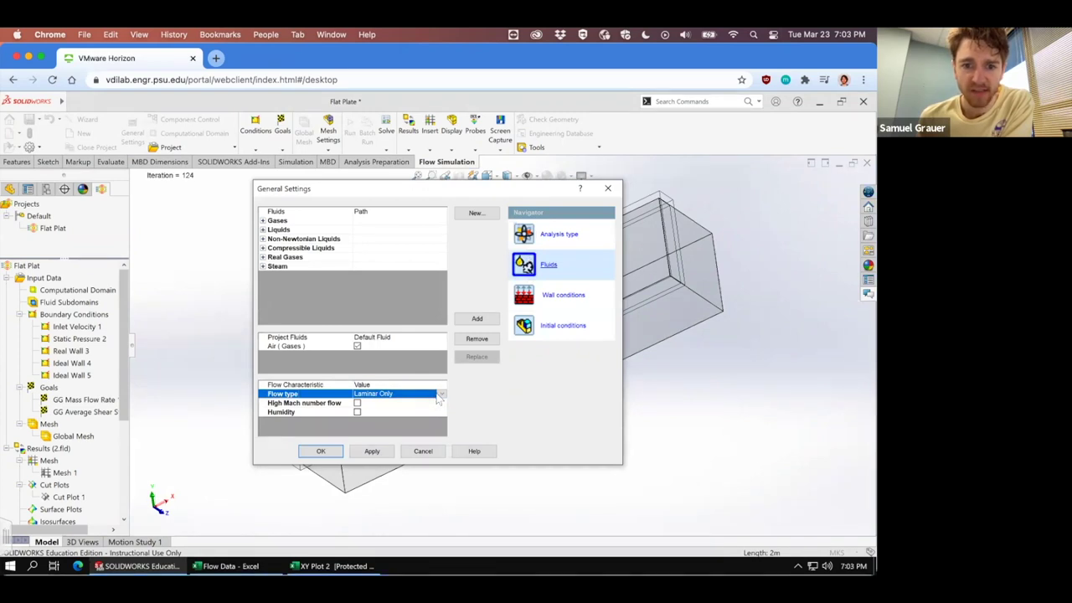
click(435, 399)
click(410, 417)
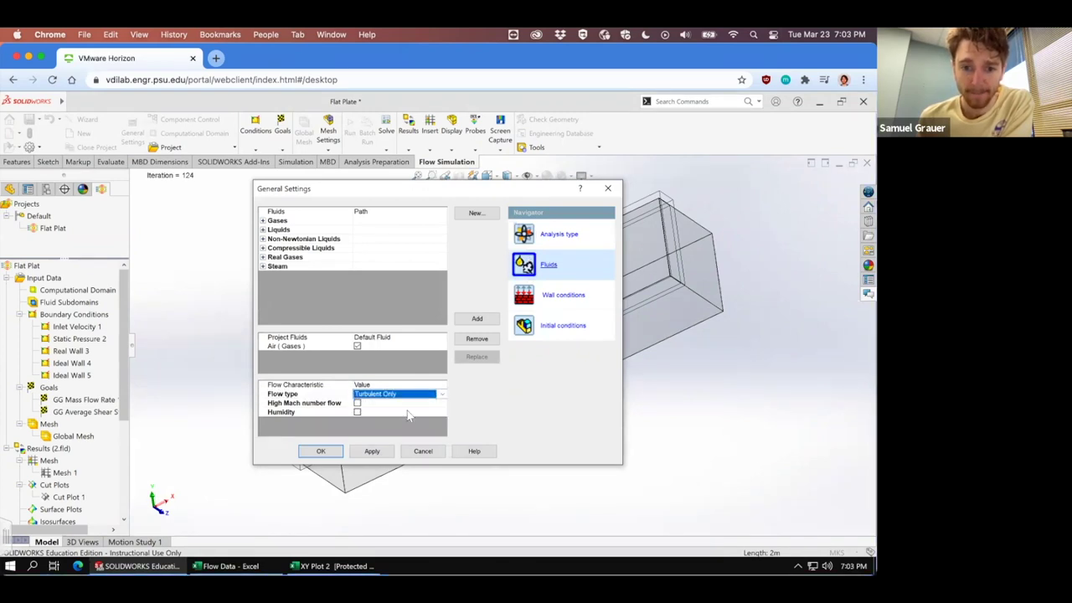
click(469, 360)
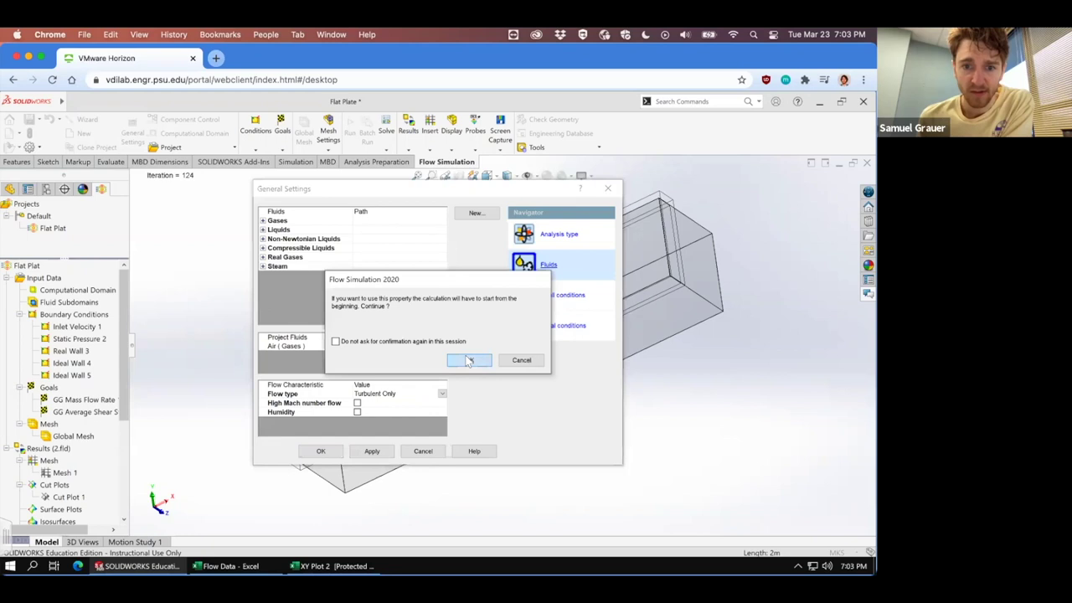
click(472, 364)
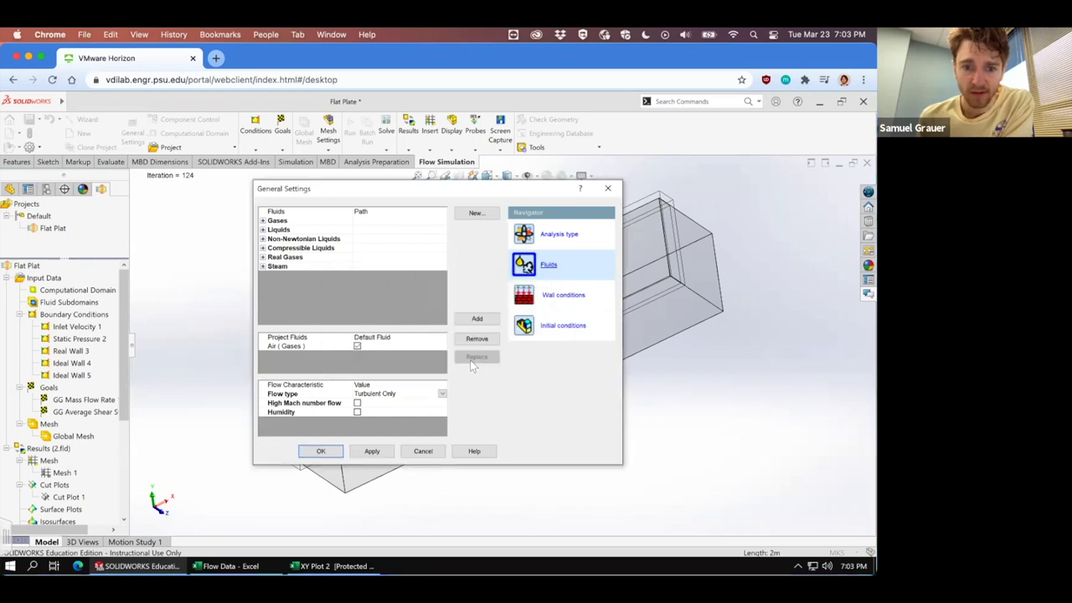
click(322, 452)
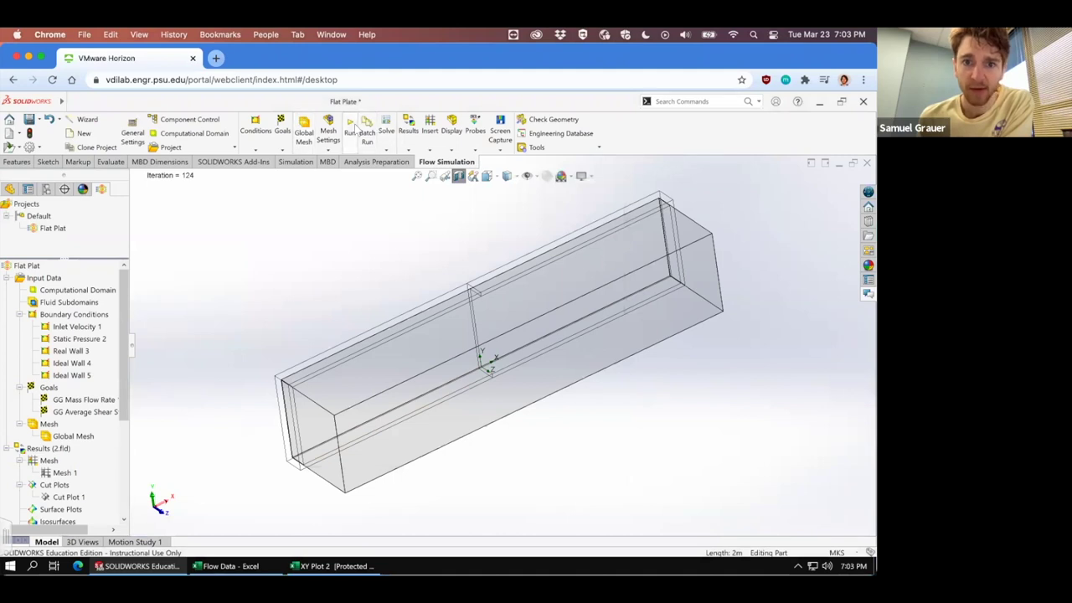
Step: Run a new calculation of the flat-plate project and insert a goal table in the solver window
click(355, 126)
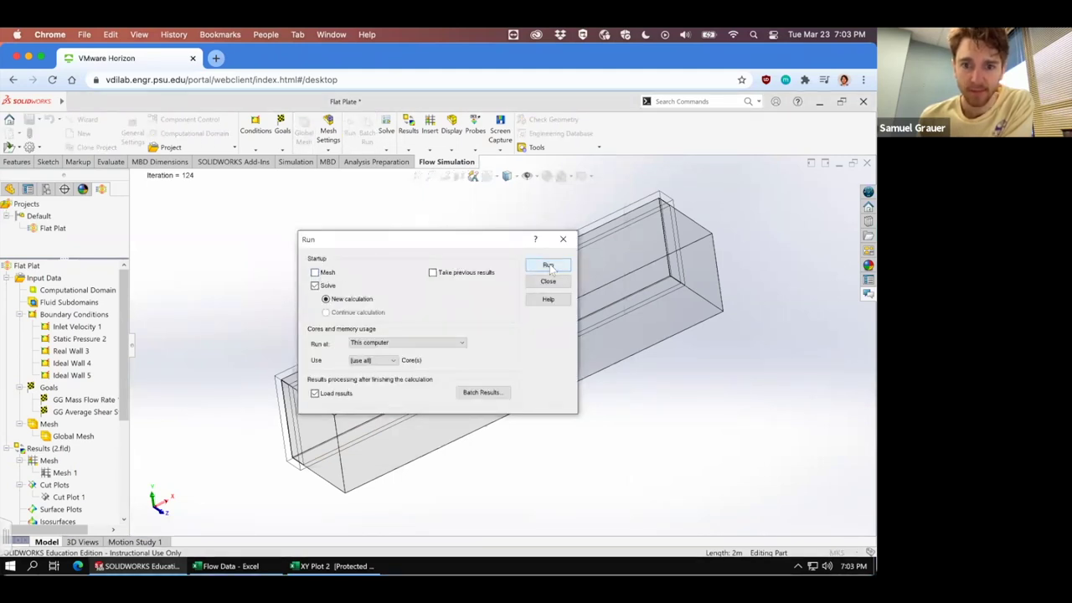
click(548, 265)
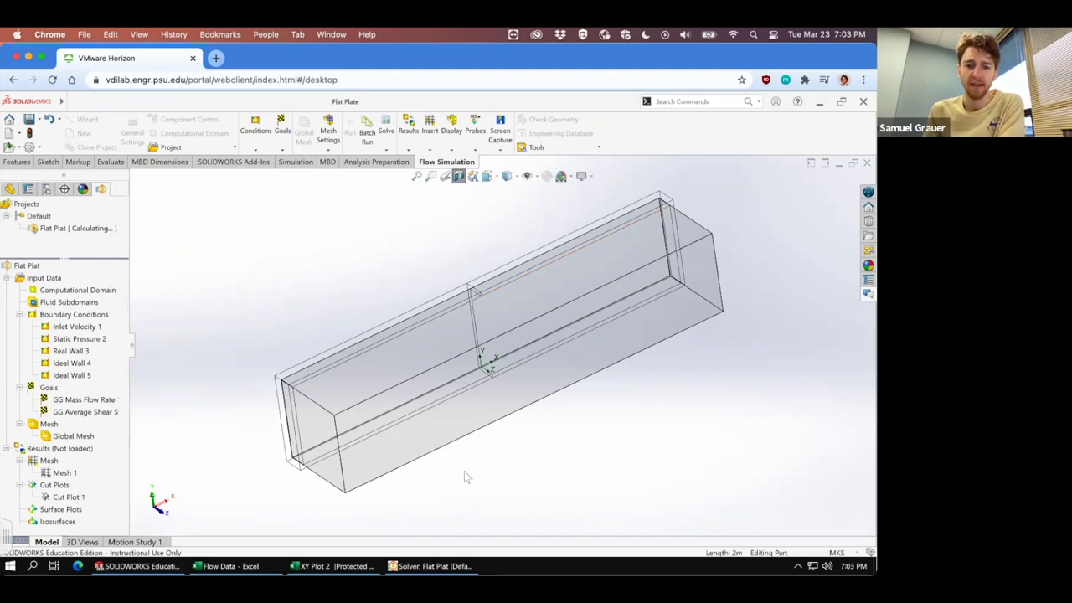
click(422, 529)
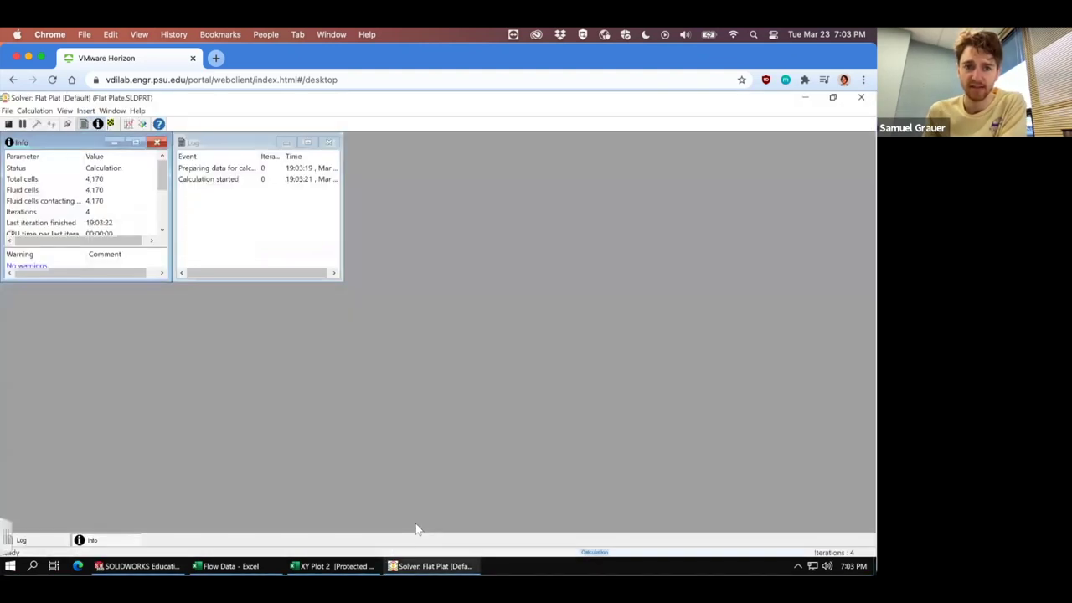
click(85, 111)
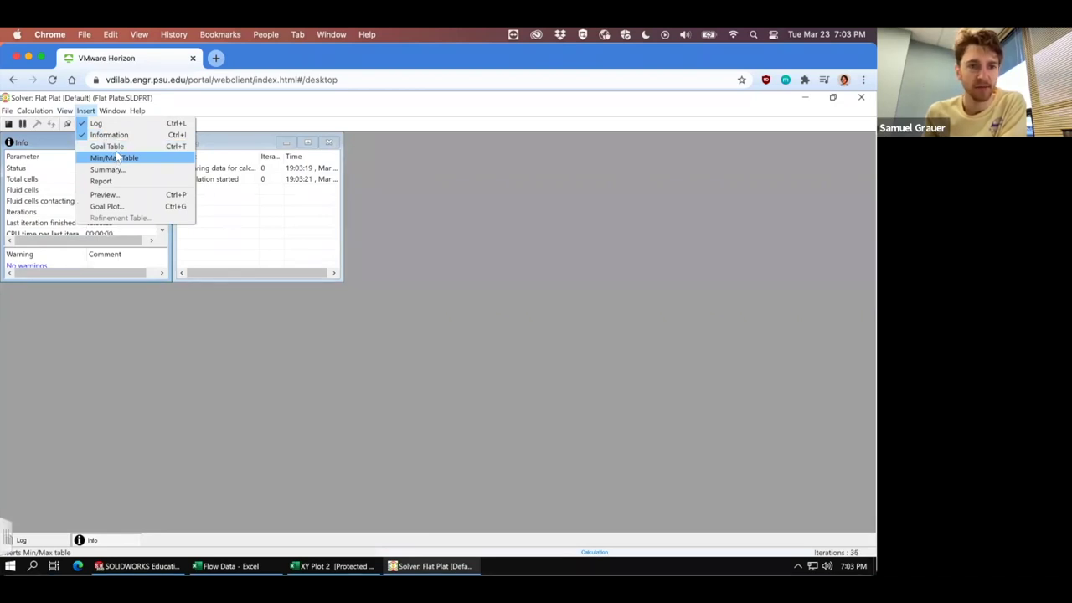
mouse_move(42, 112)
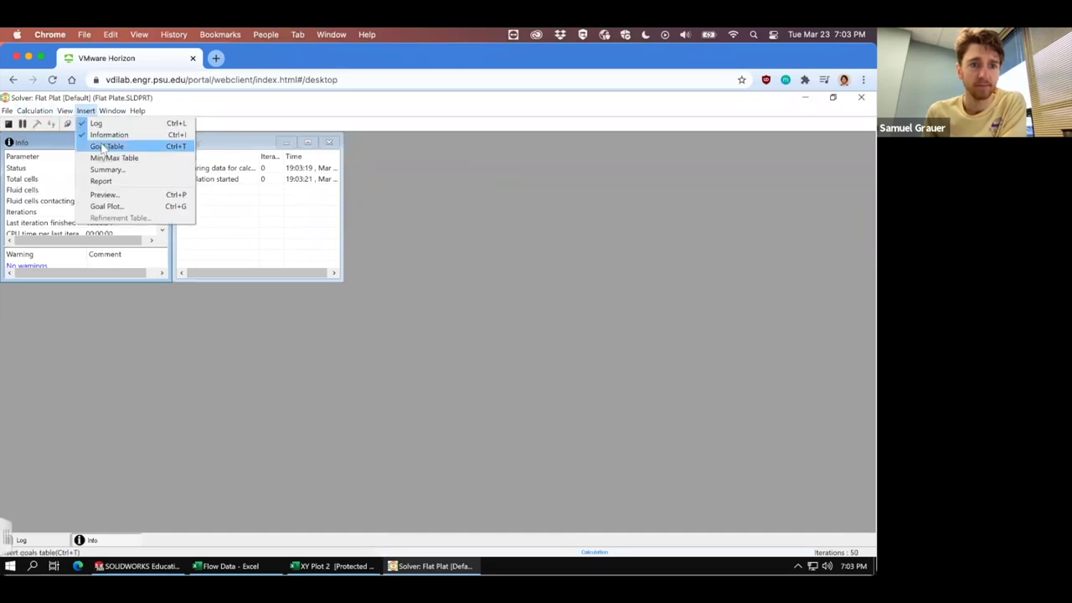
click(102, 146)
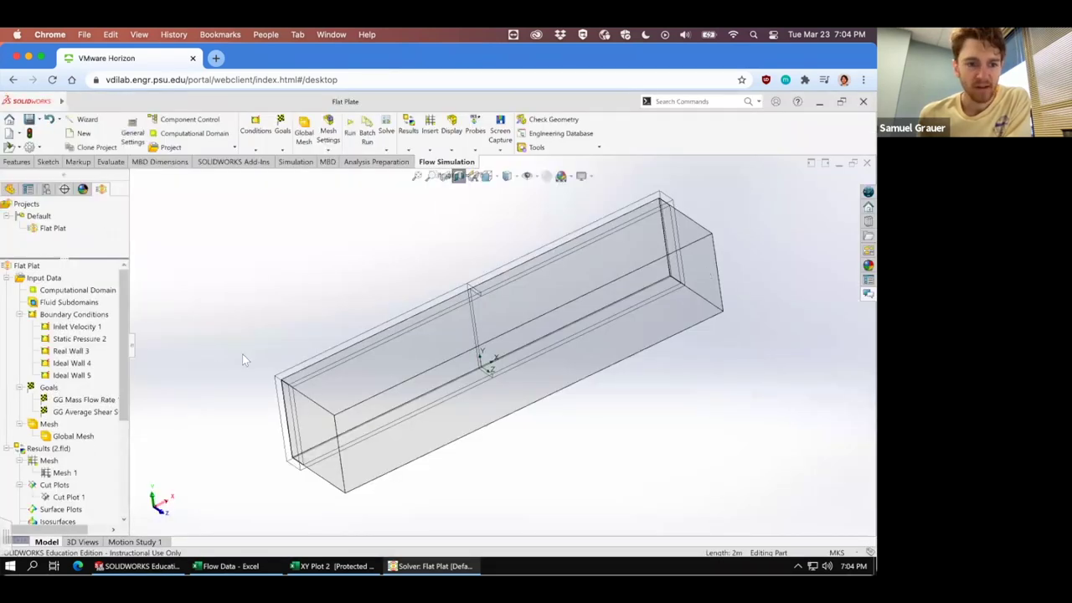
Step: Export the shear stress data of XY Plot 1 from the new results to Excel
scroll(125, 419, down, 5)
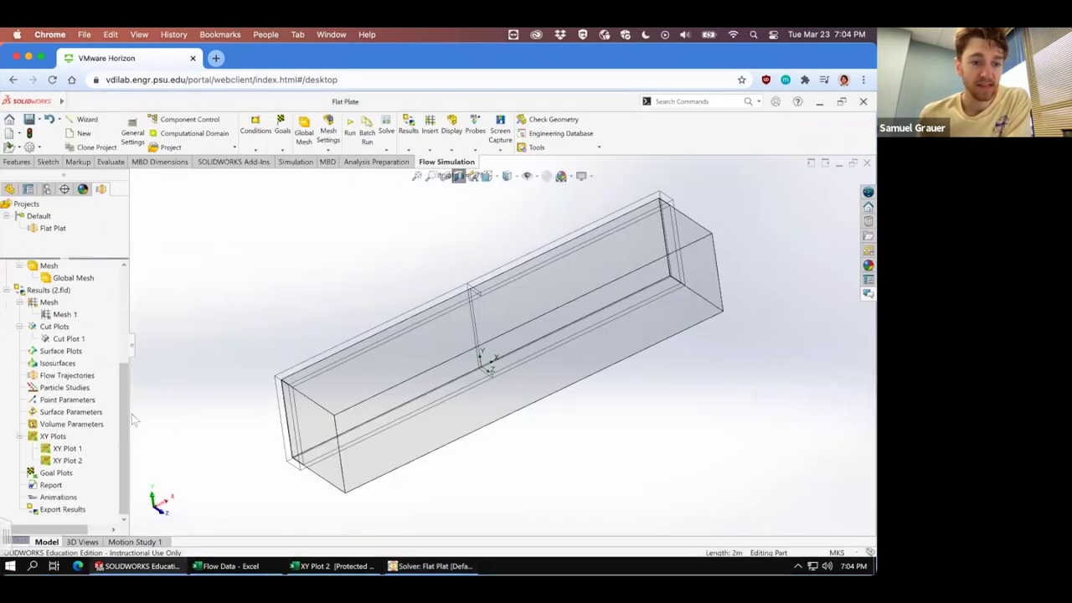
double_click(59, 449)
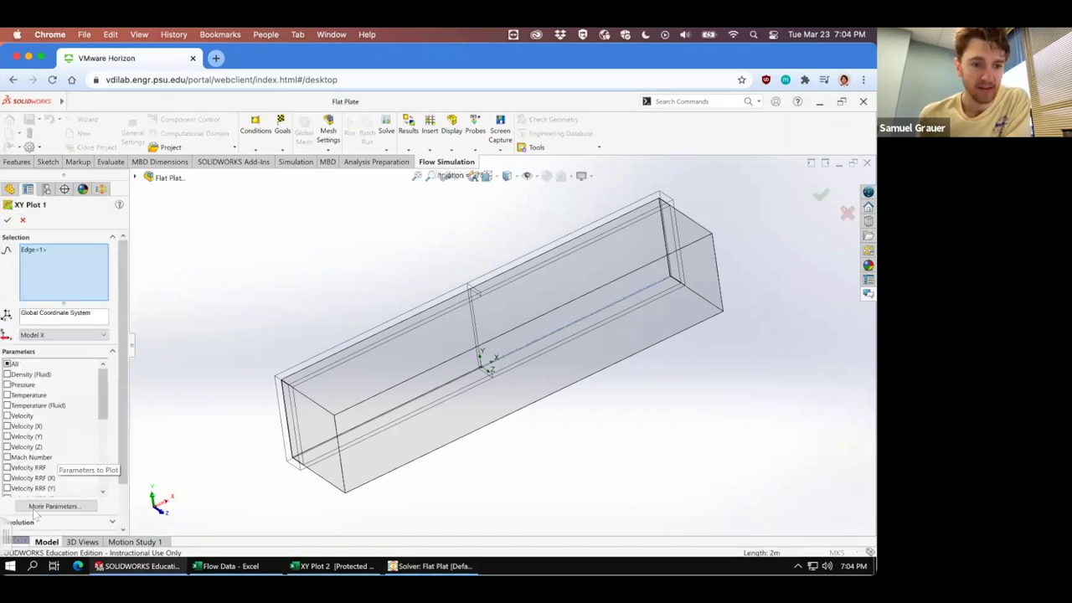
scroll(119, 397, down, 2)
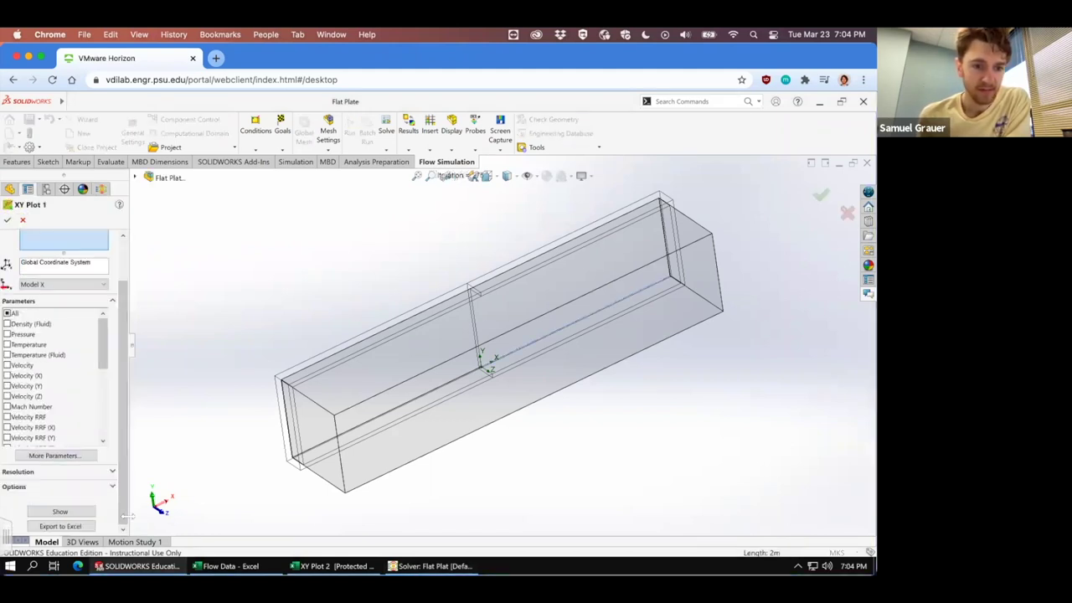
click(62, 526)
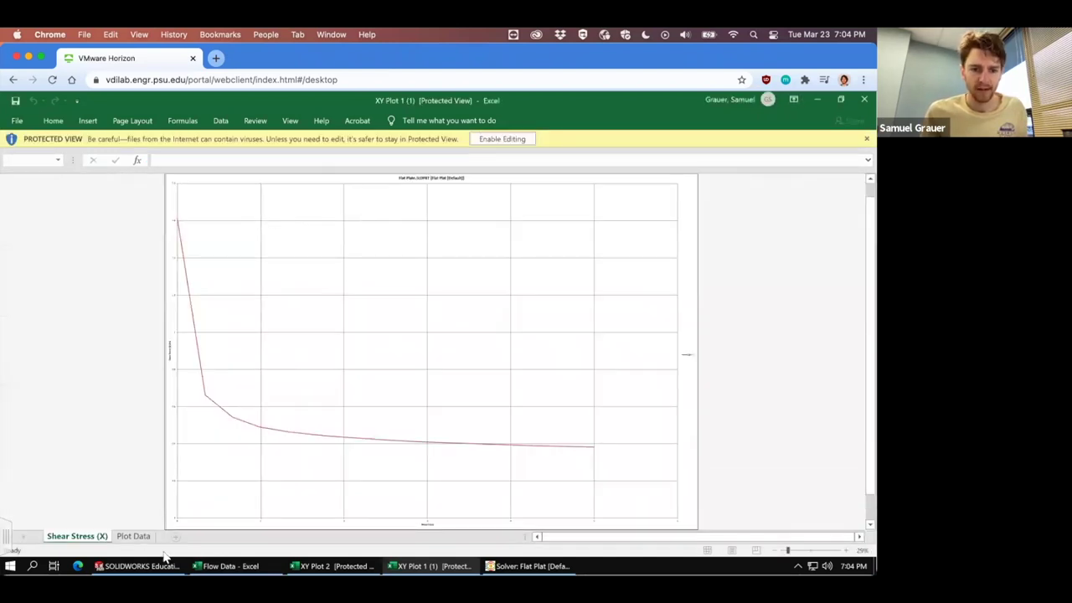
Step: Copy the Model X and Edge<1> data in A4:B14 of the exported workbook's Plot Data sheet
click(134, 536)
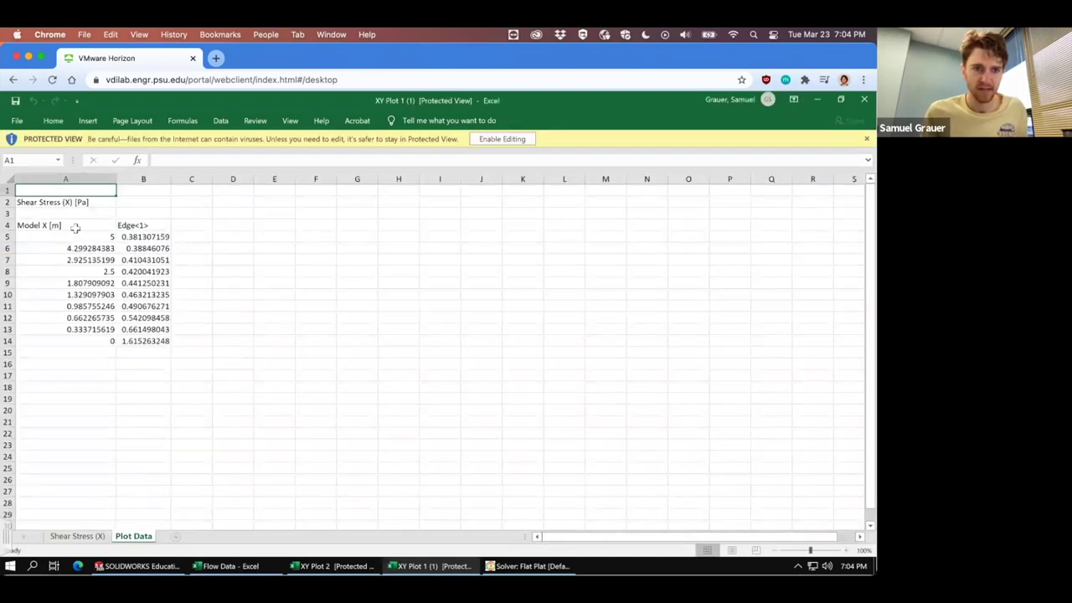
drag(76, 228, 146, 341)
right_click(151, 296)
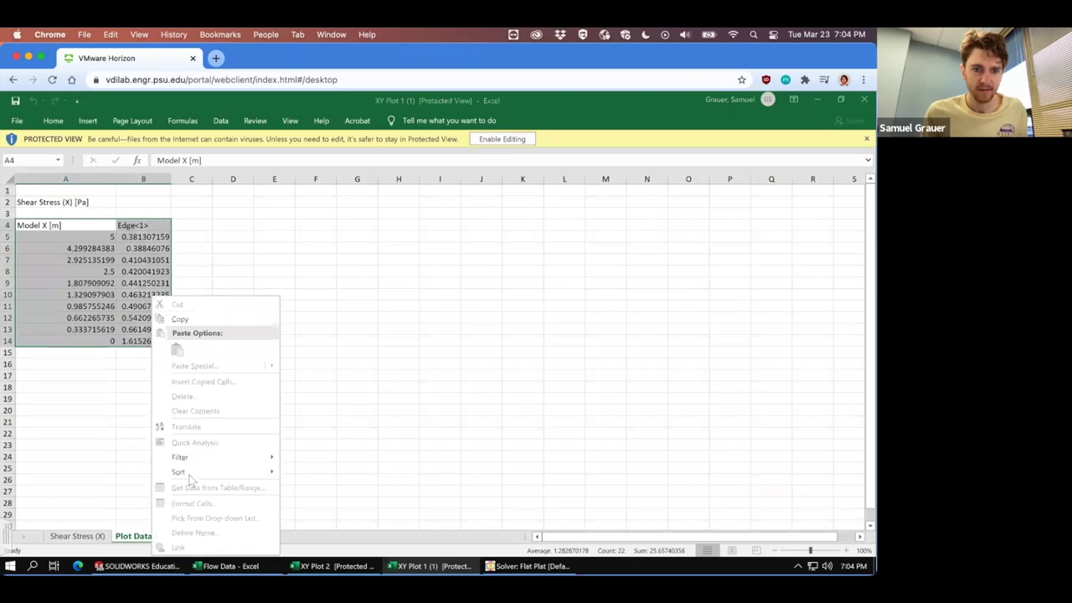
click(179, 319)
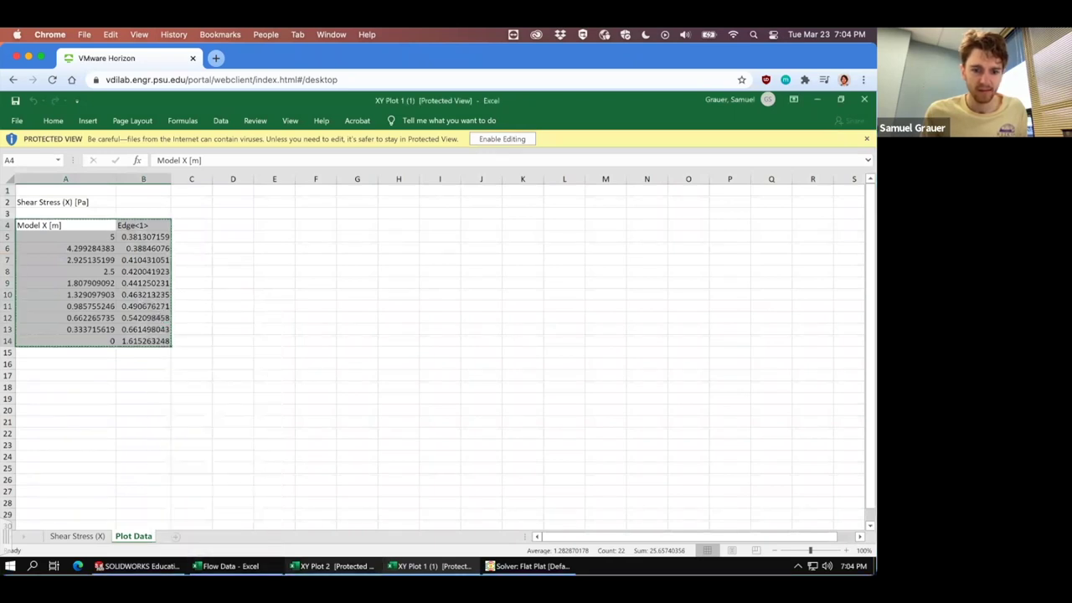
Step: Paste the copied shear stress data at C3 under Turbulent in the Flow Data workbook and fit the widths of columns C and D
click(226, 566)
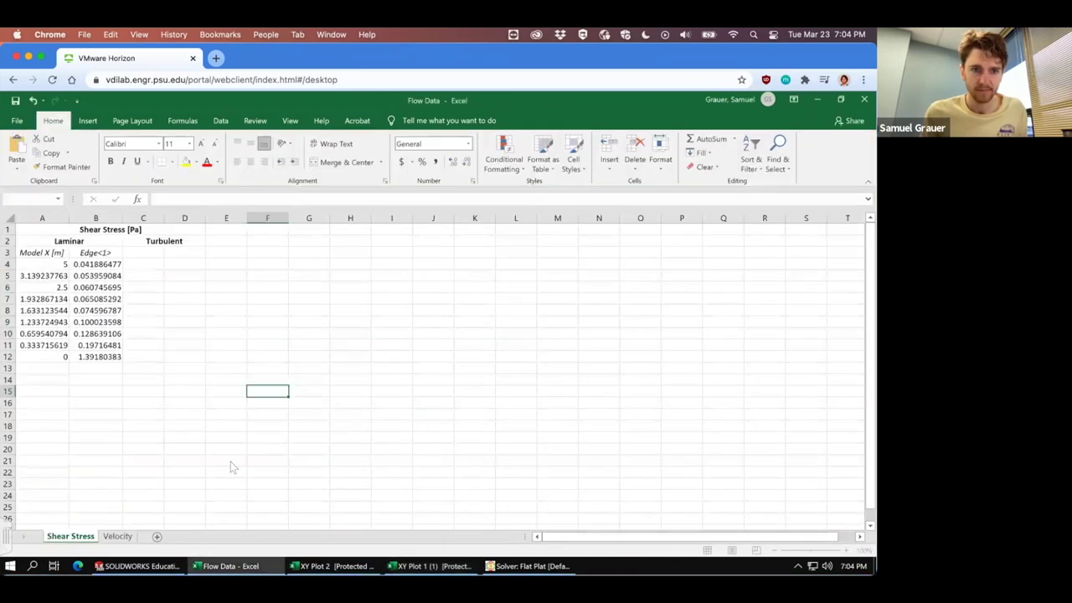
right_click(143, 253)
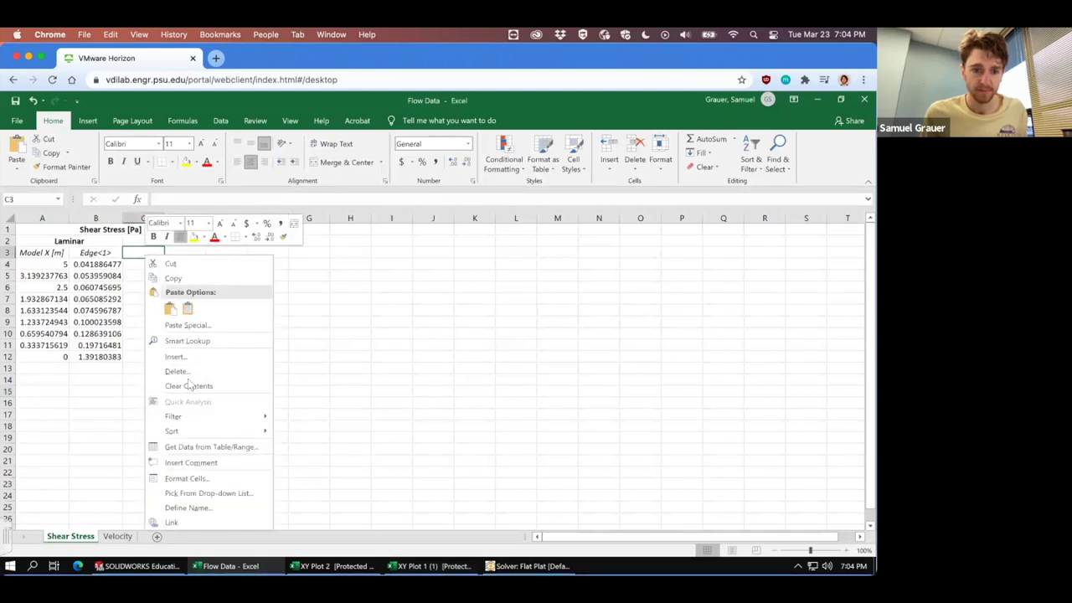
click(172, 310)
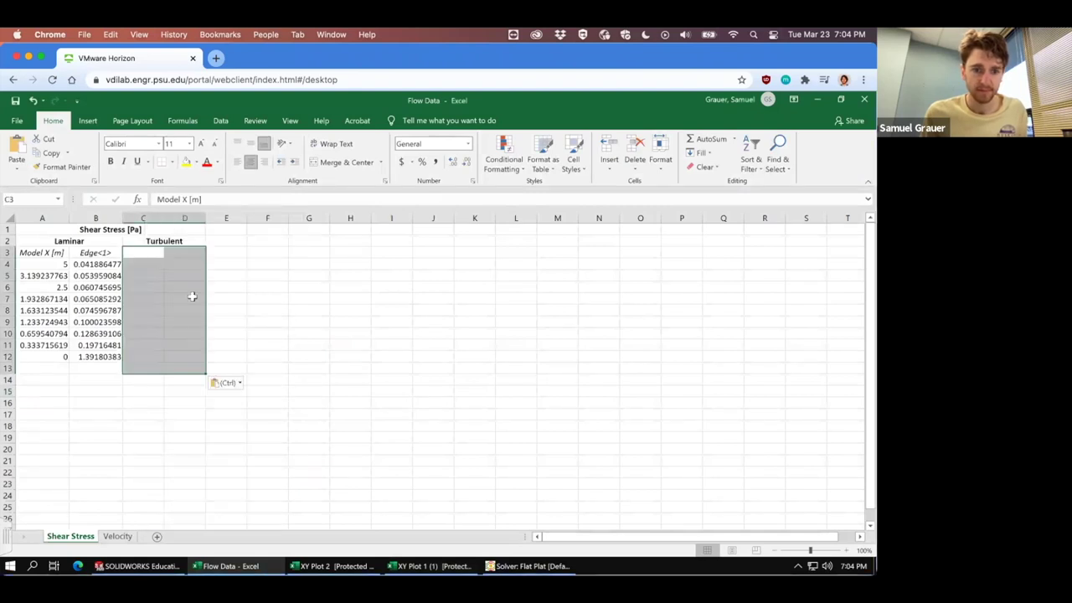
click(298, 299)
click(162, 216)
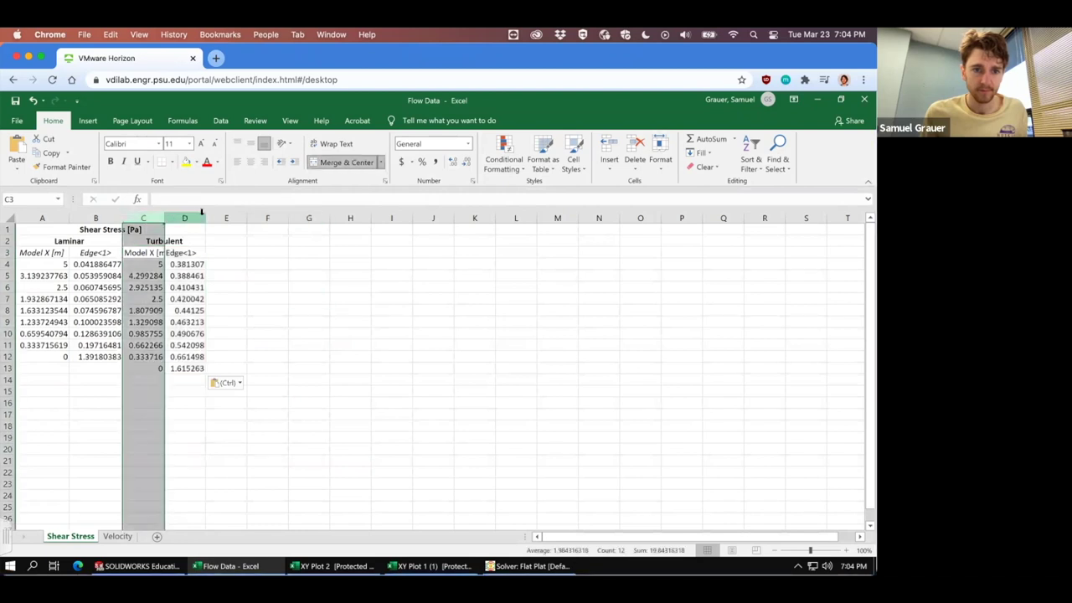
double_click(179, 215)
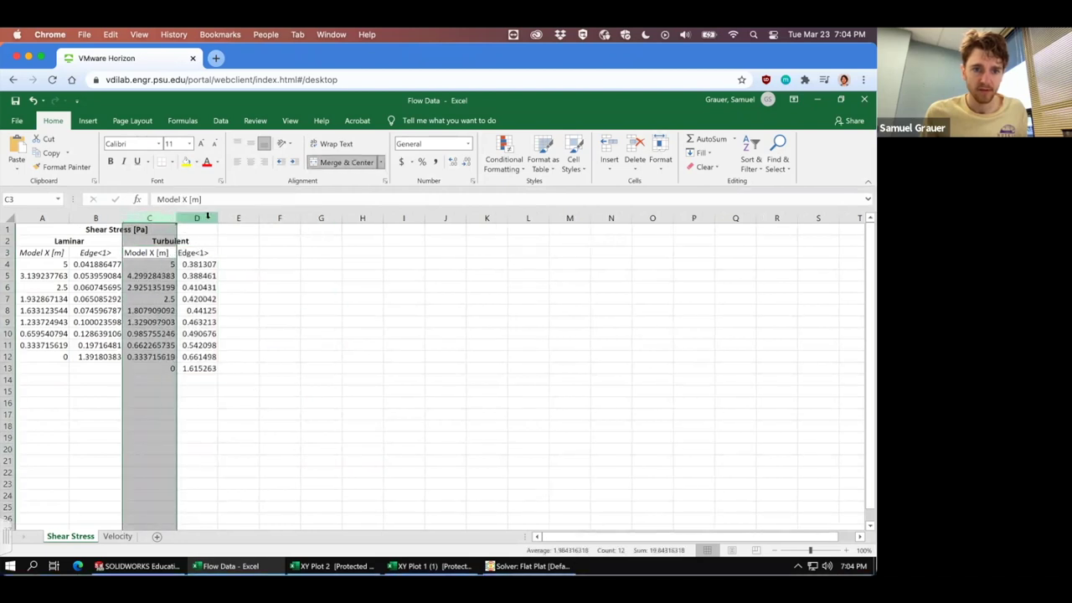
double_click(217, 219)
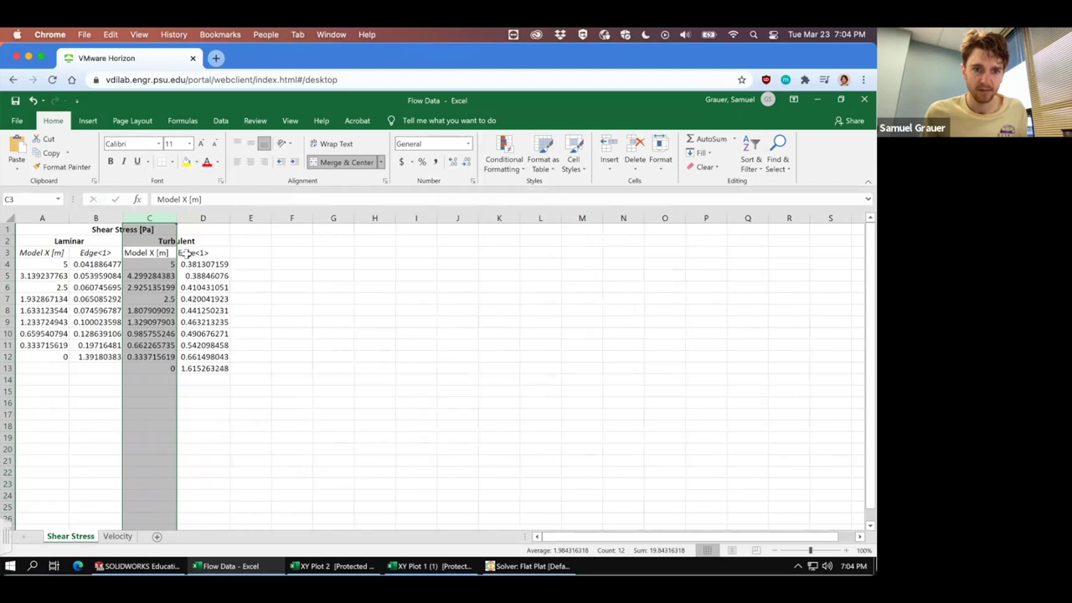
Step: Italicise the turbulent column labels in C3:D3 on the Shear Stress sheet
drag(188, 253, 159, 252)
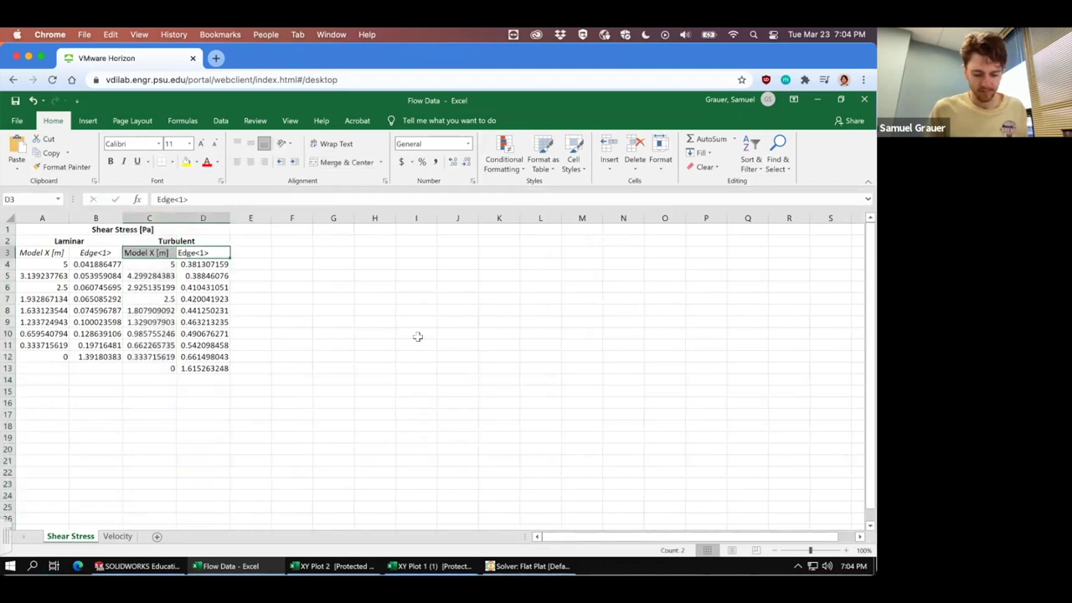
key(ctrl+q)
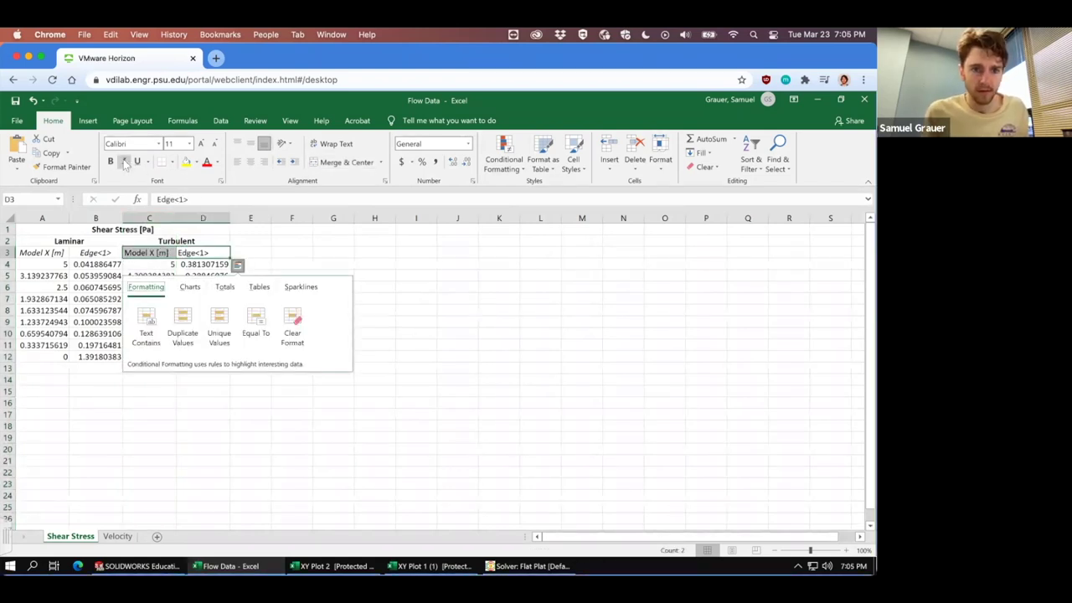
click(124, 162)
click(416, 369)
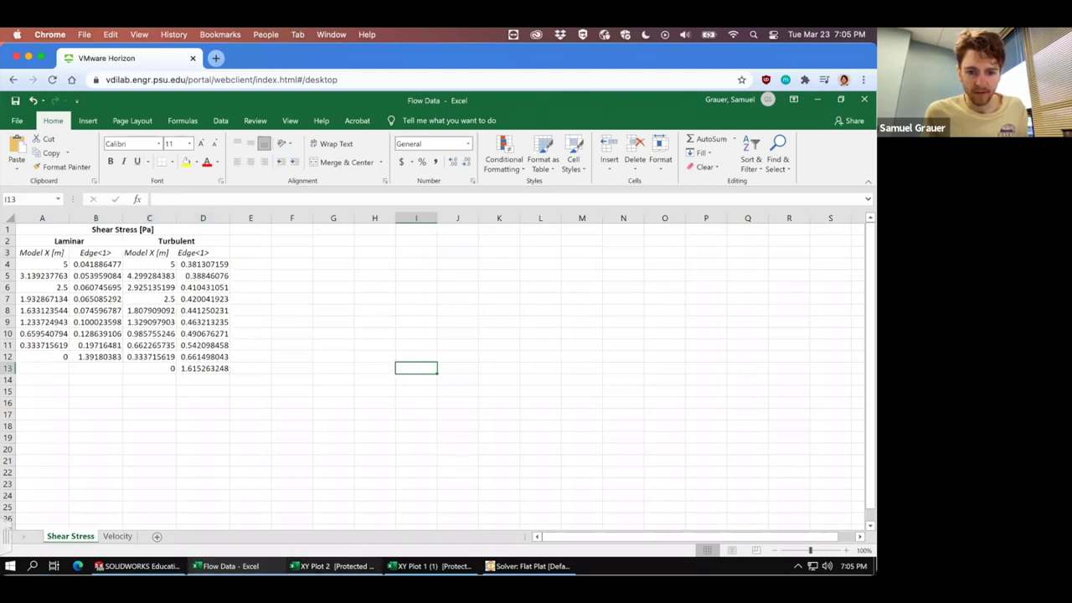
Step: Close the exported XY Plot 2 workbook containing the laminar velocity data
mouse_move(331, 566)
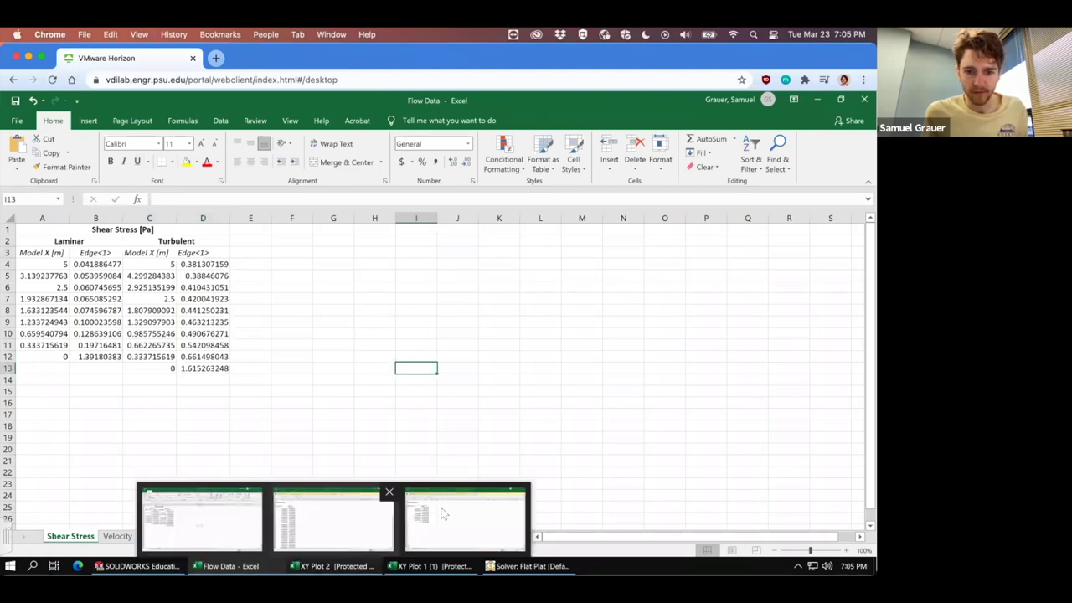
click(389, 493)
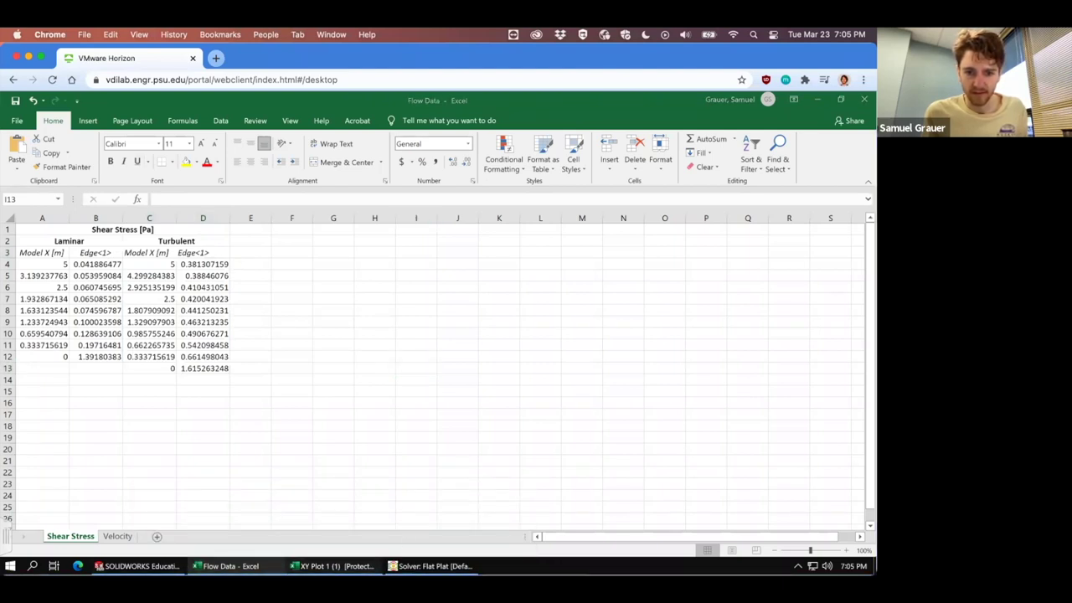
Step: Close the exported XY Plot 1 workbook containing the turbulent shear stress data
click(865, 100)
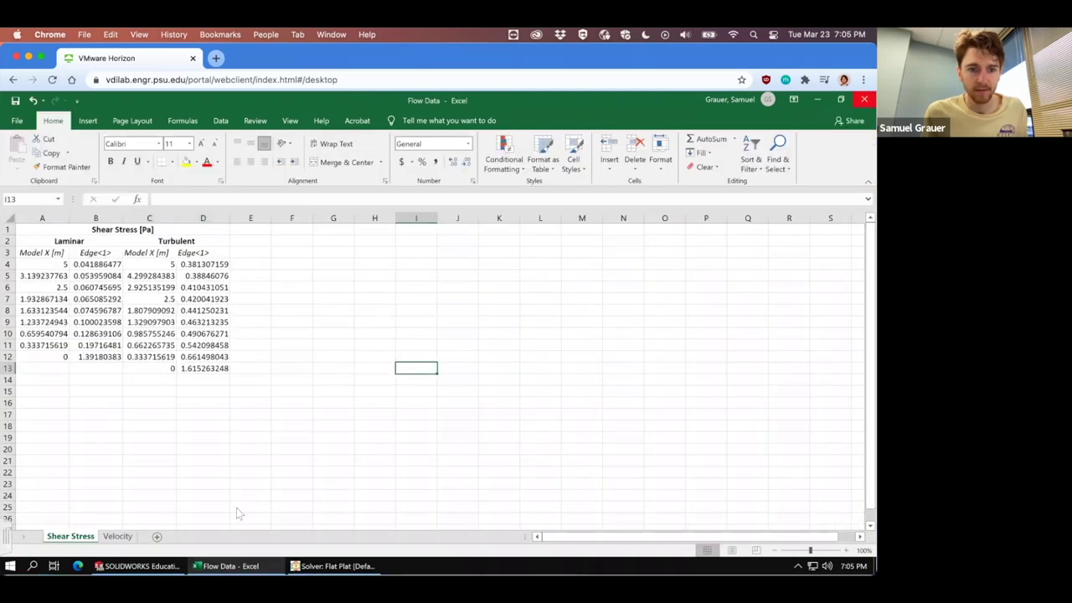
click(363, 311)
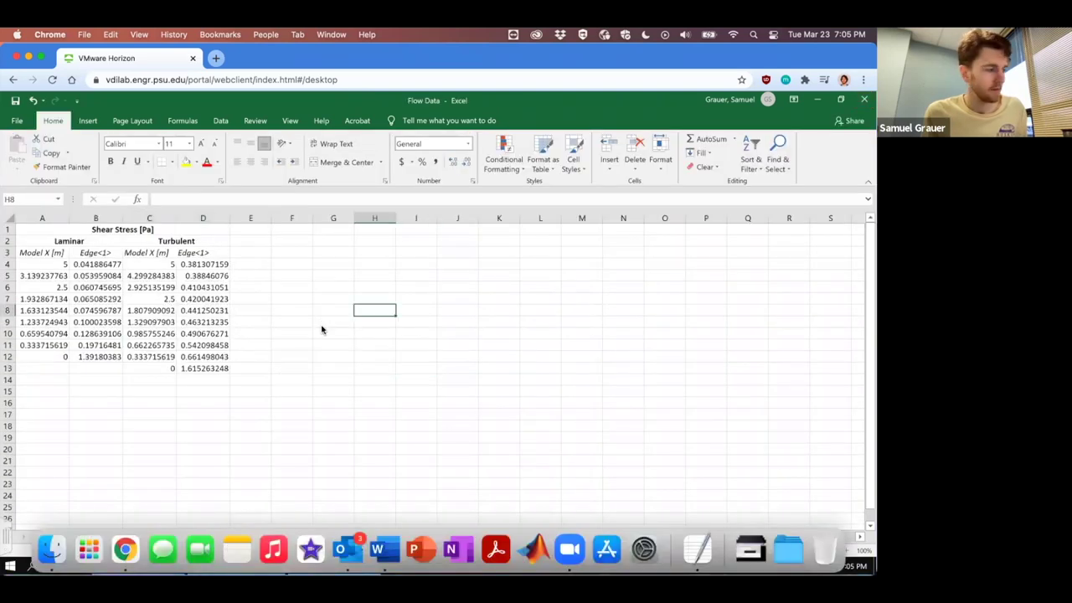
click(484, 391)
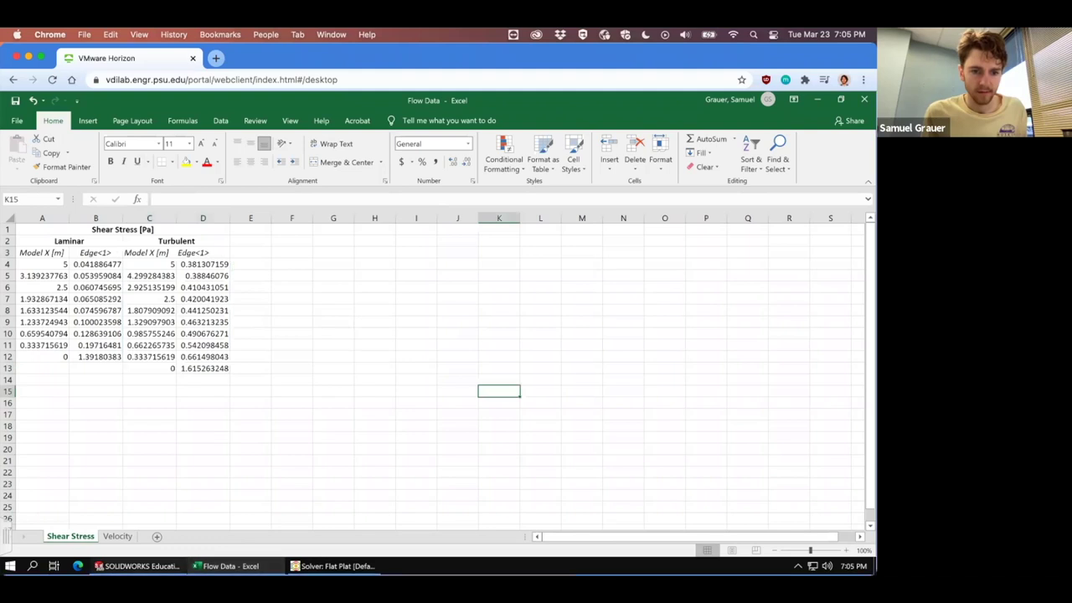
Step: Switch to SOLIDWORKS and accept the XY Plot 1 definition to close it
key(alt+Tab)
scroll(99, 340, down, 5)
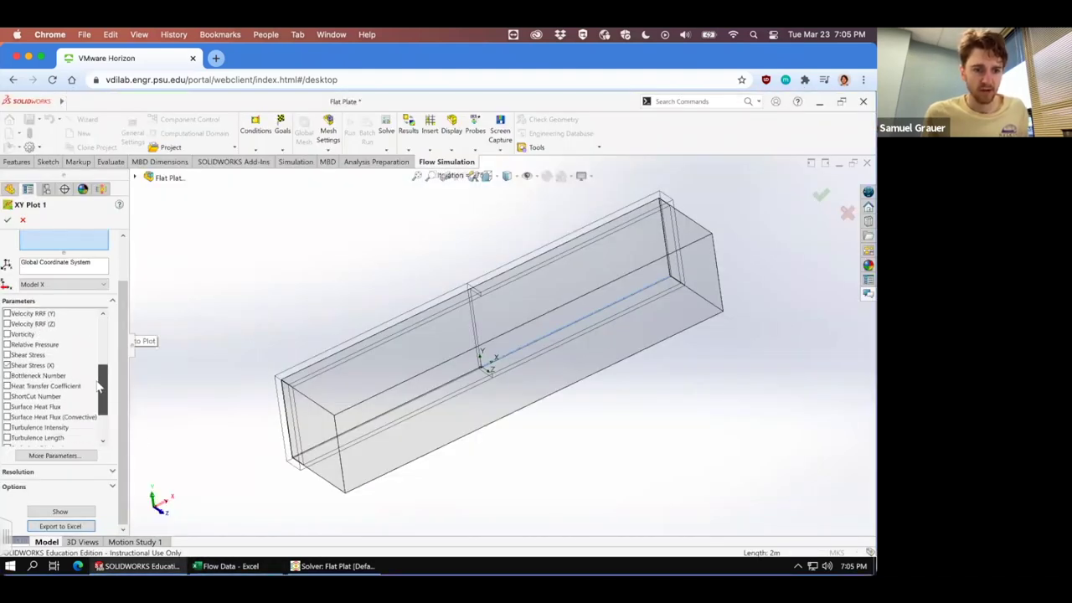
click(7, 220)
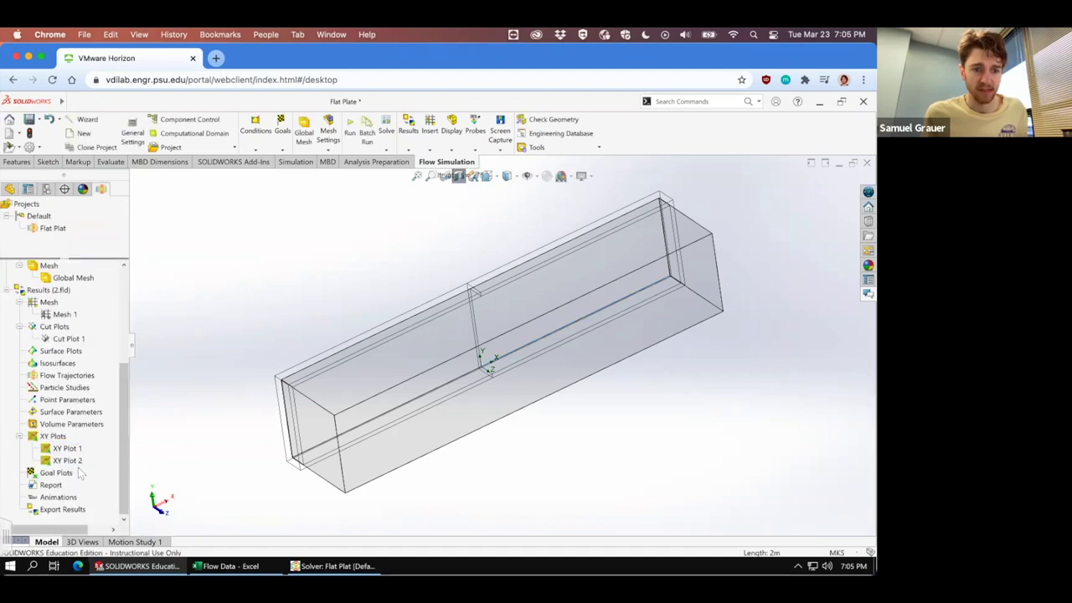
Step: Open XY Plot 2 for editing and show its Velocity (X) graph along Model Y
double_click(67, 461)
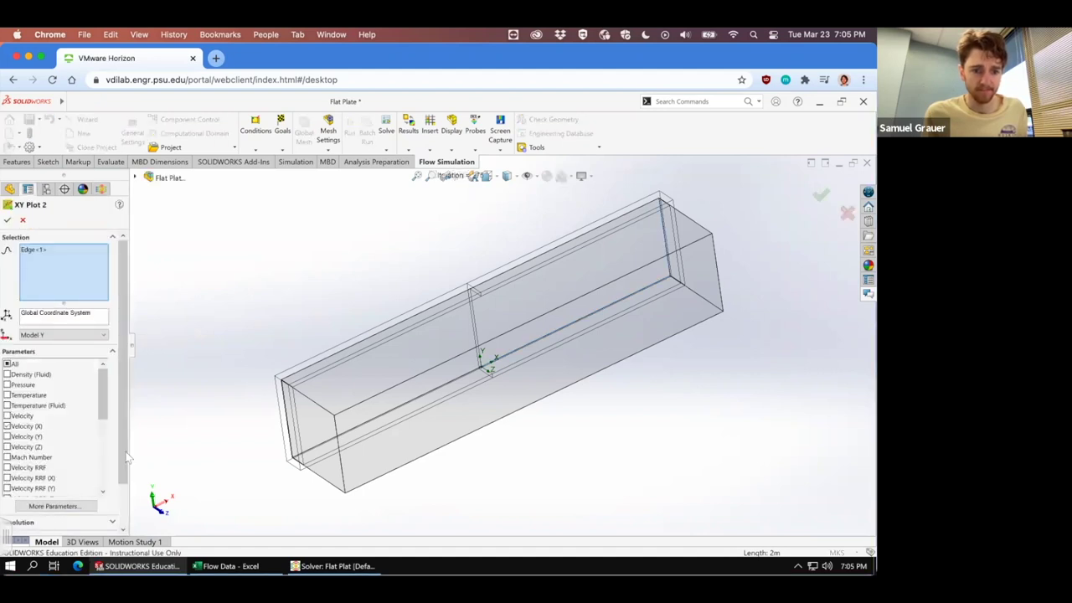
drag(125, 456, 119, 505)
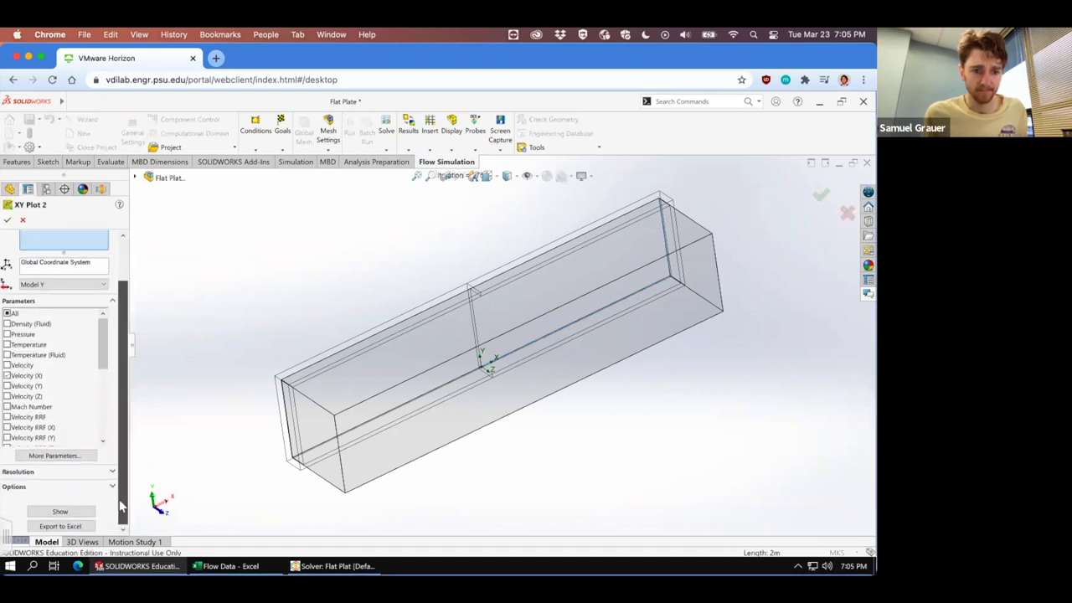
click(62, 514)
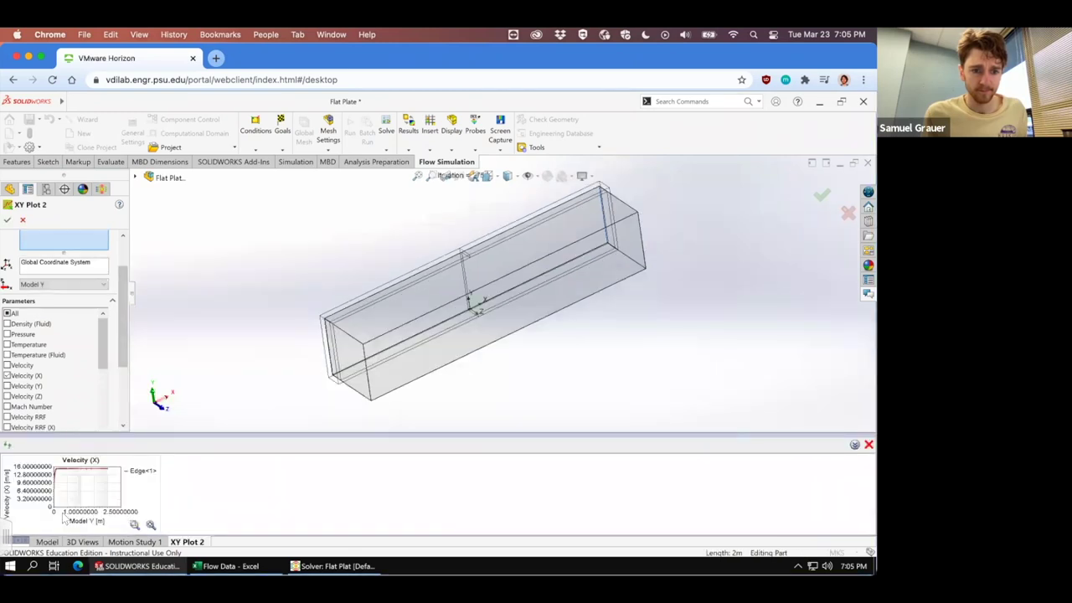
Step: Export the XY Plot 2 velocity data to Excel and enable editing of the exported workbook
scroll(84, 402, down, 3)
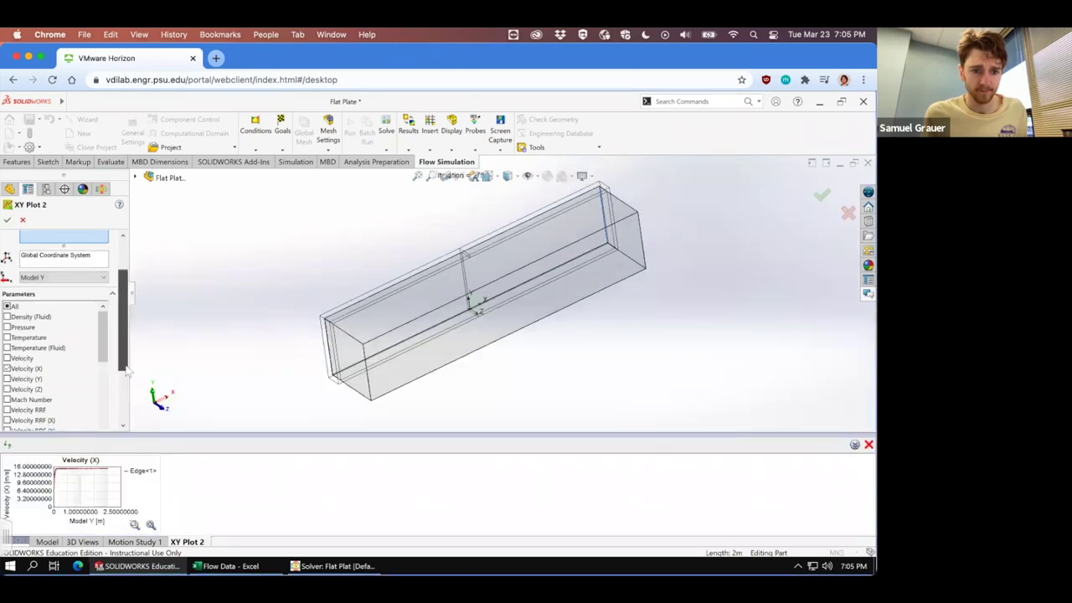
click(84, 422)
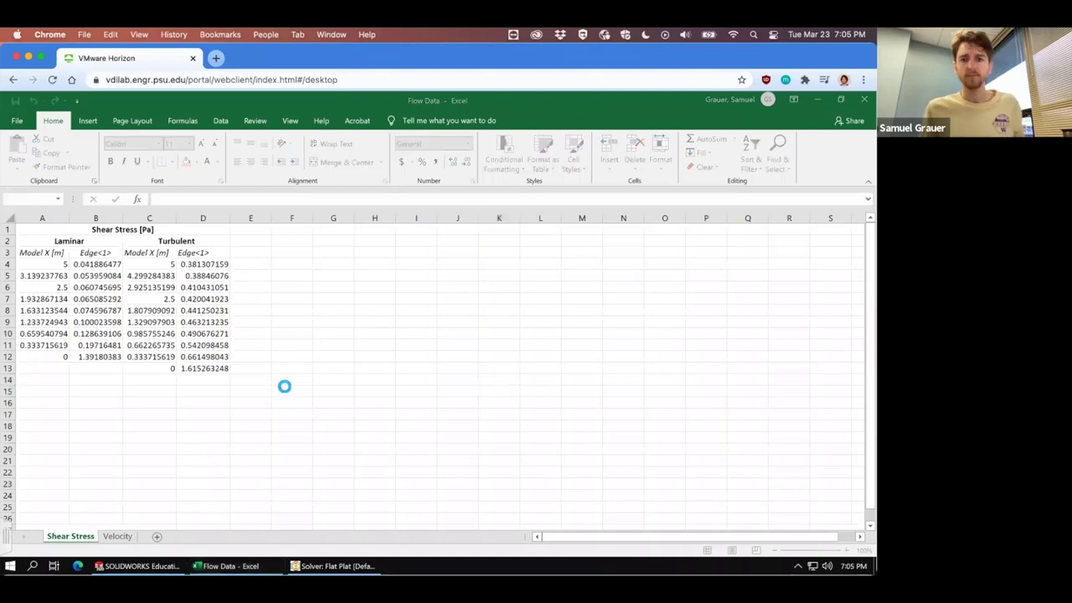
click(504, 140)
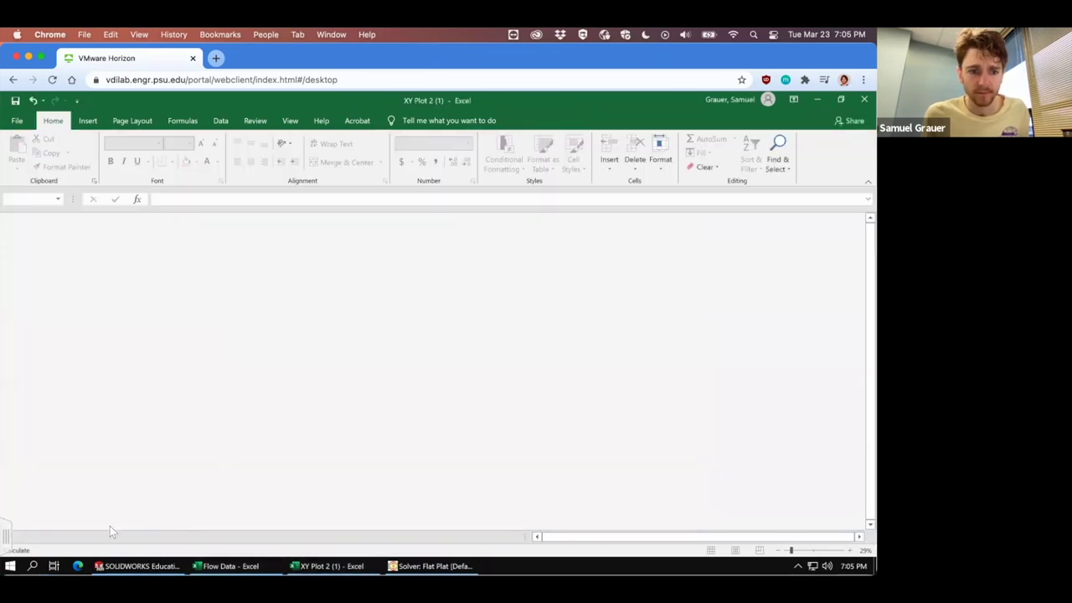
Step: Copy the Model Y and Edge<1> data in A4:B70 of the exported workbook's Plot Data sheet
click(119, 534)
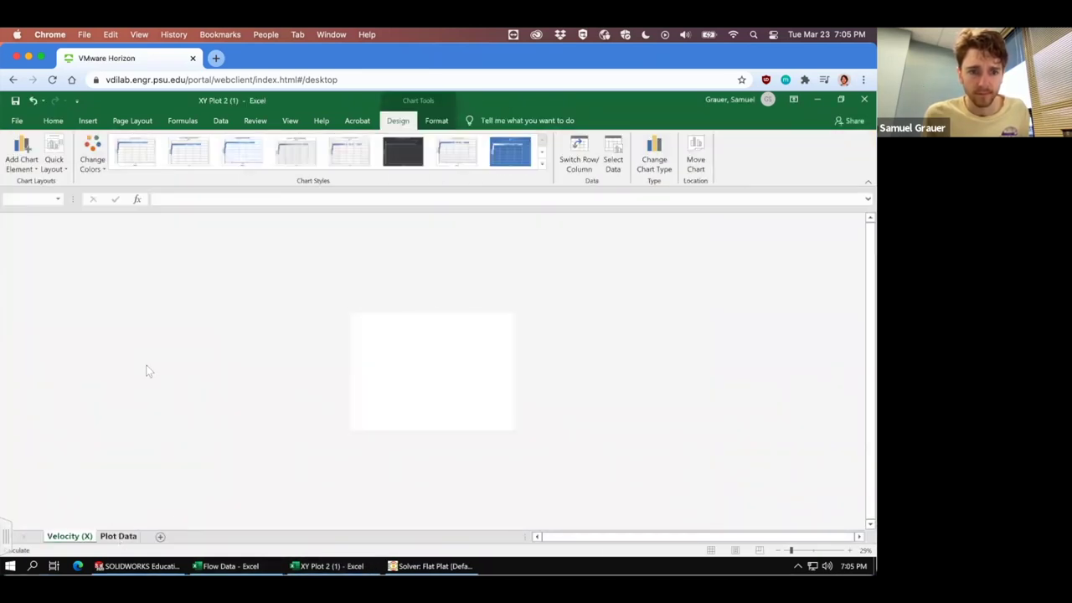
click(59, 265)
scroll(143, 352, down, 3)
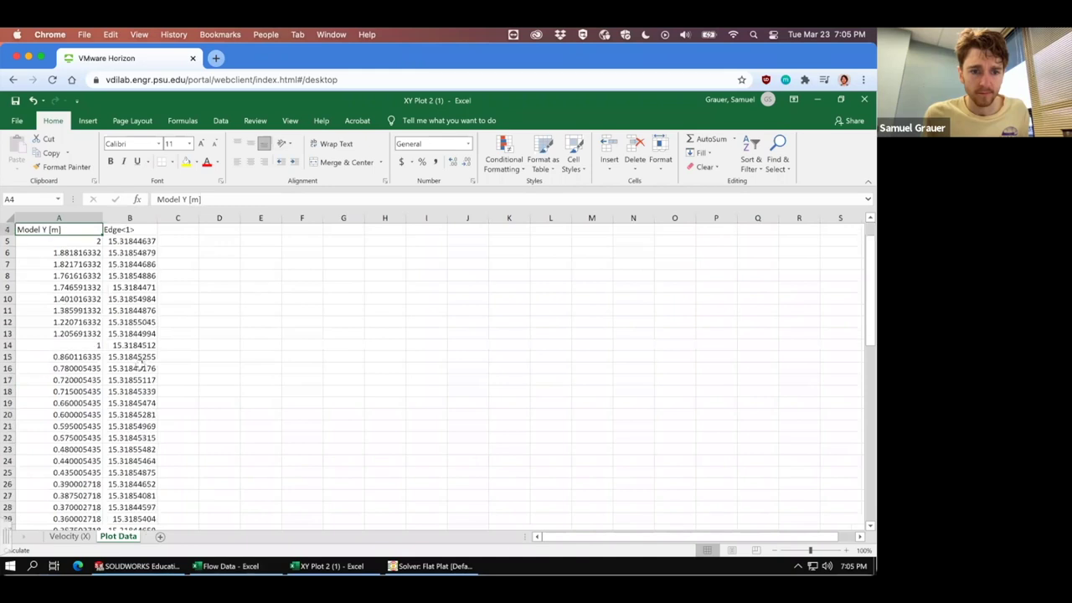
scroll(138, 377, down, 3)
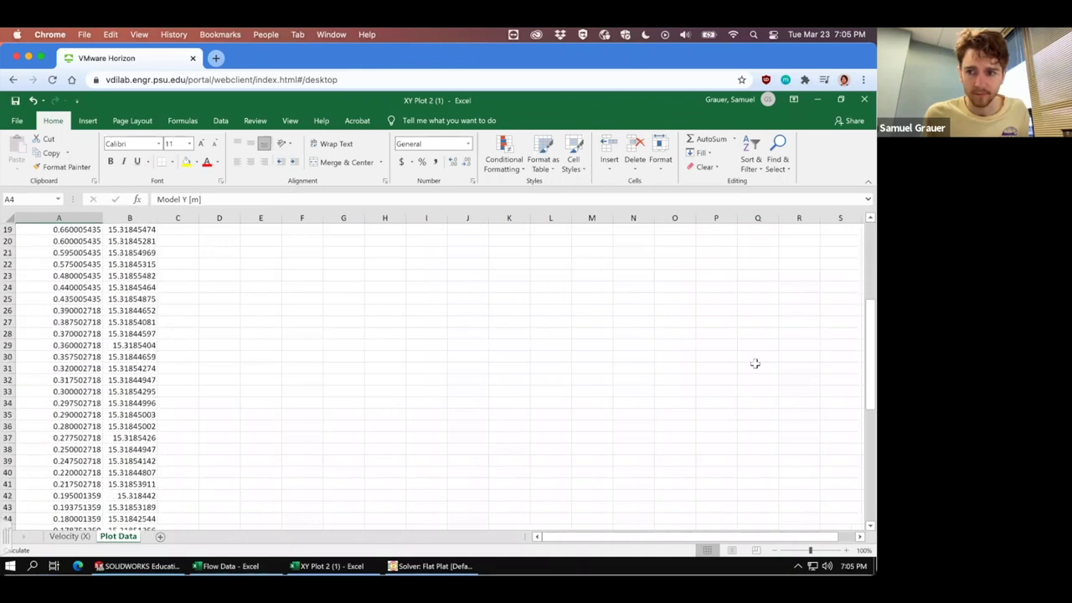
drag(871, 352, 871, 519)
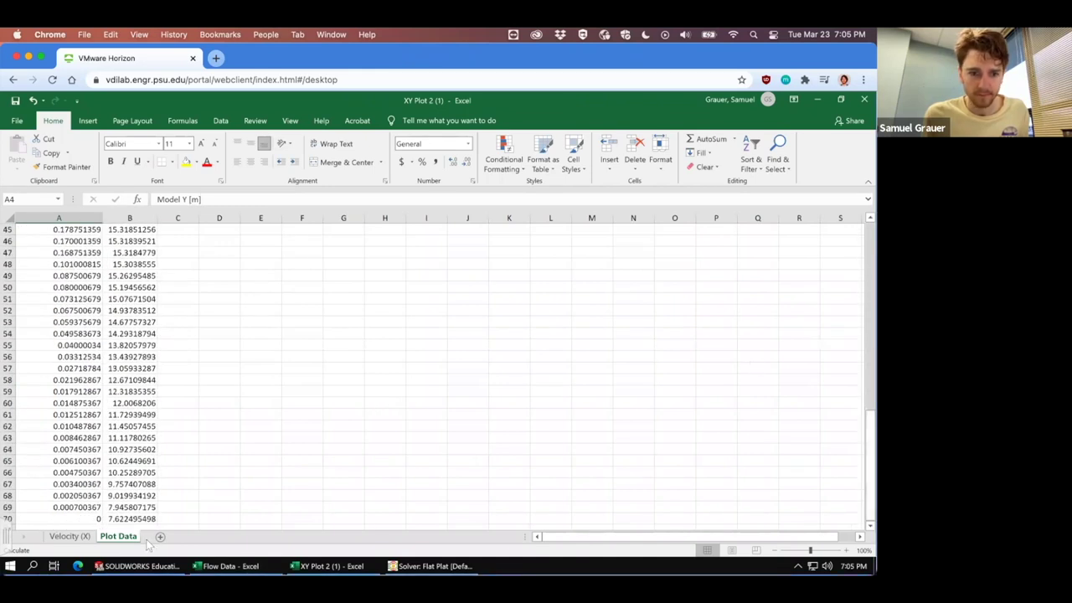
shift+click(134, 518)
right_click(149, 452)
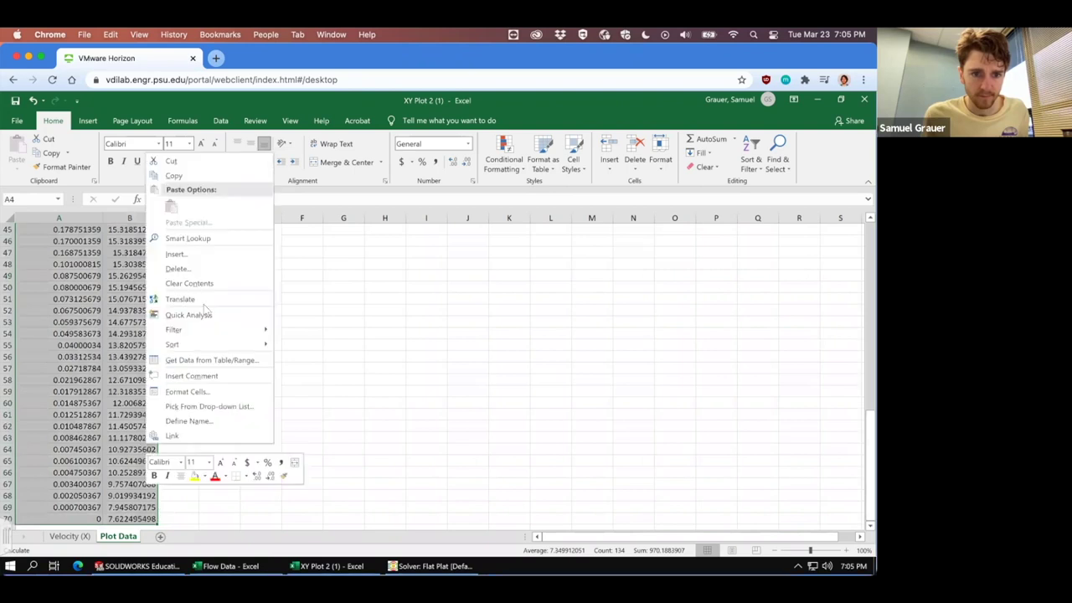
click(171, 176)
scroll(170, 507, up, 15)
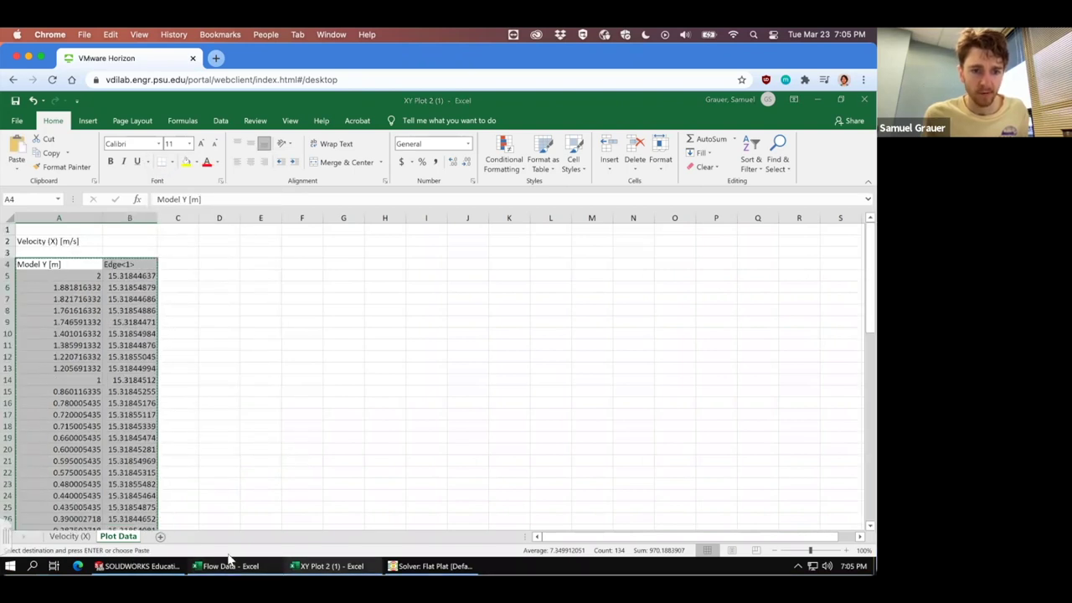
Step: Paste the copied velocity data at C3 under Turbulent on the Flow Data workbook's Velocity sheet and fit the widths of columns C and D
click(229, 563)
click(118, 536)
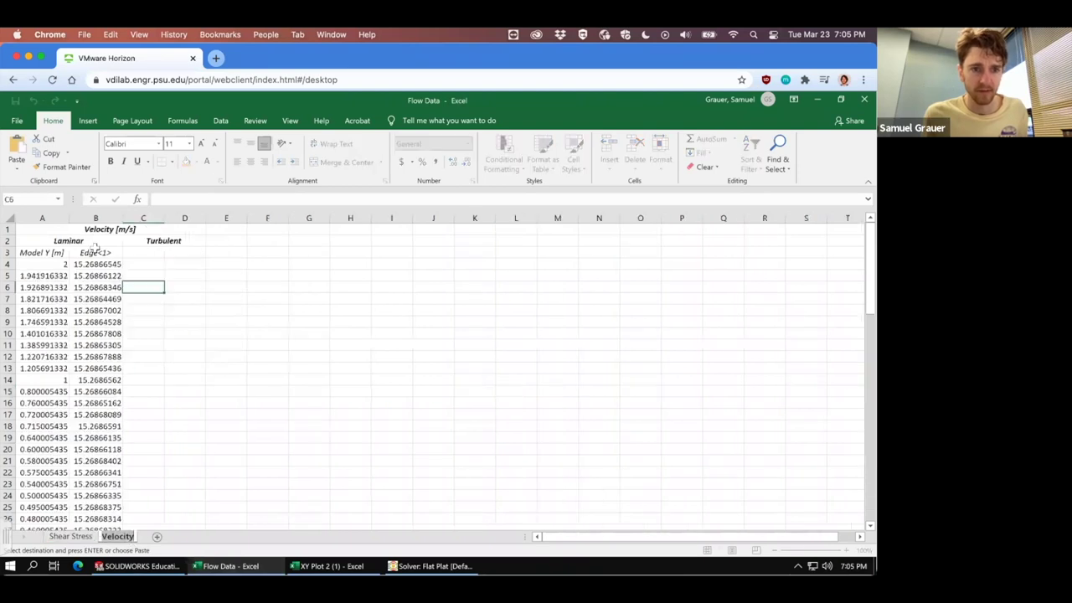
right_click(137, 251)
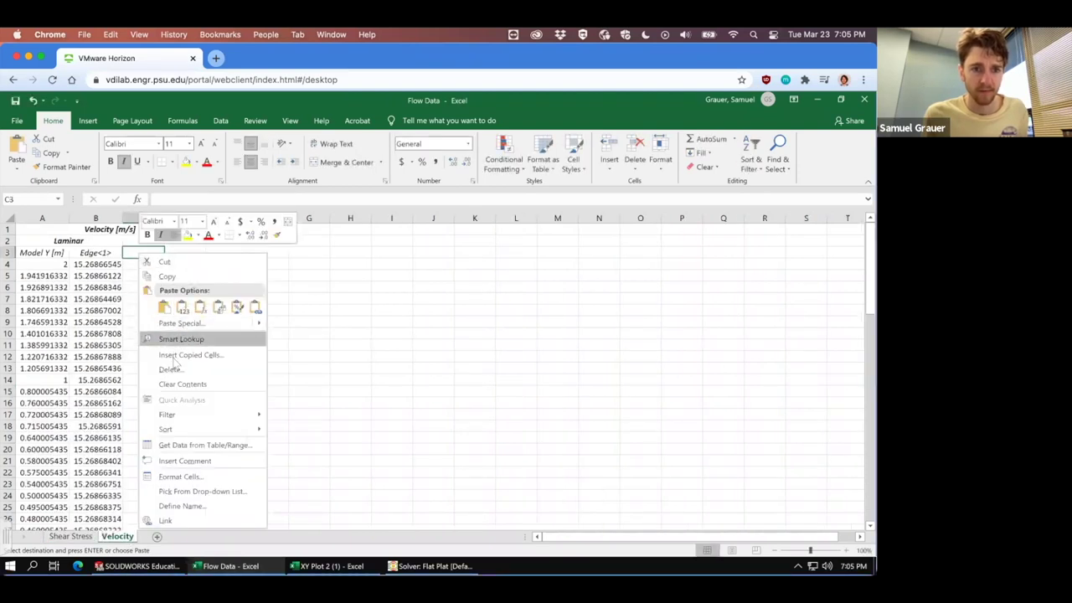
click(164, 307)
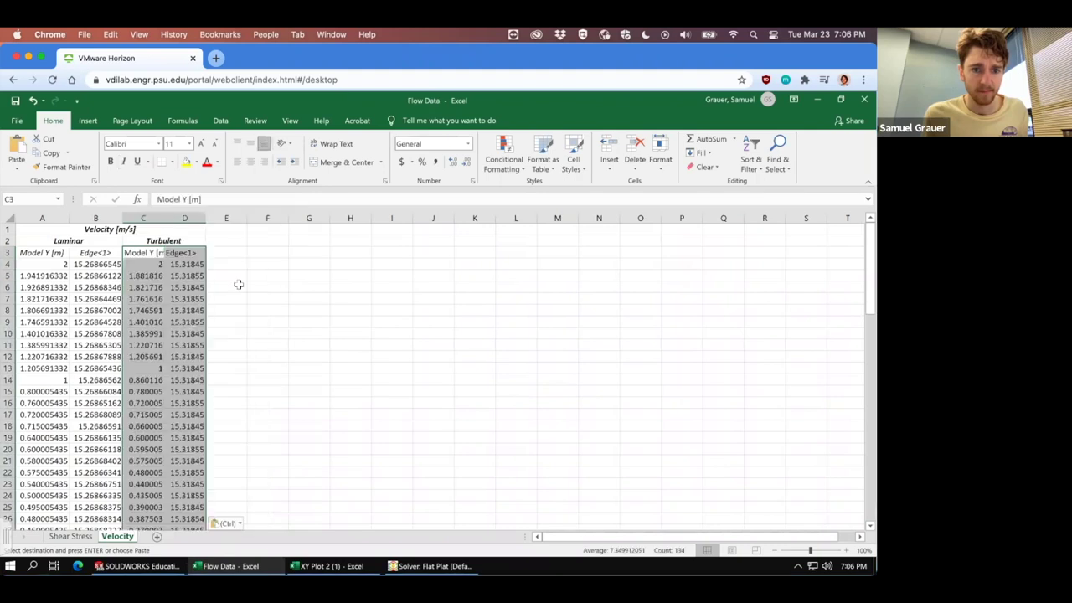
click(268, 264)
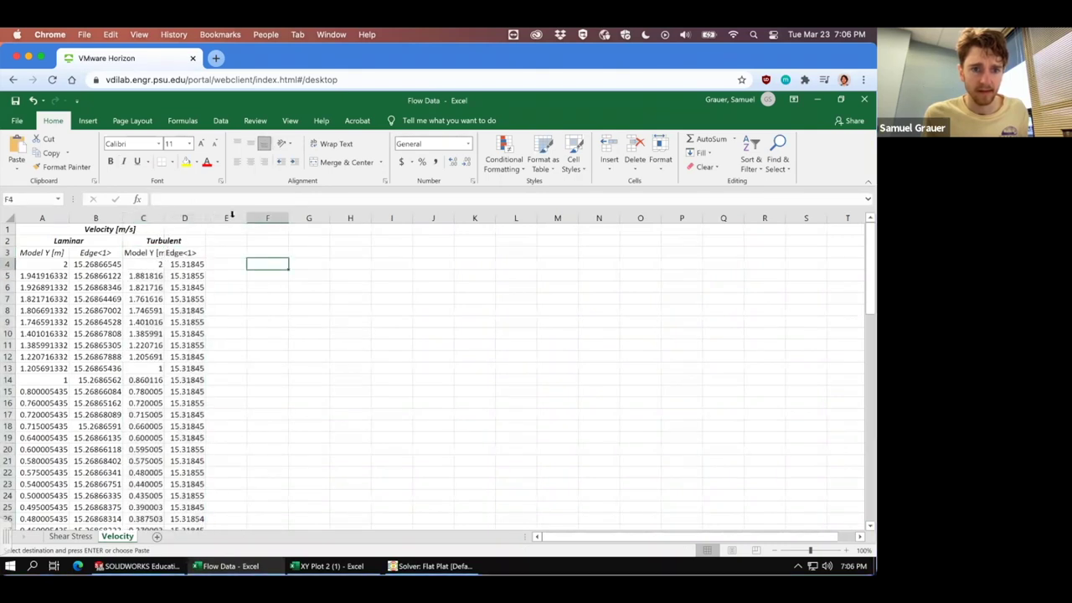
double_click(164, 218)
double_click(218, 218)
Step: Italicise the turbulent column labels in C3:D3 on the Velocity sheet
drag(159, 252, 181, 253)
click(292, 356)
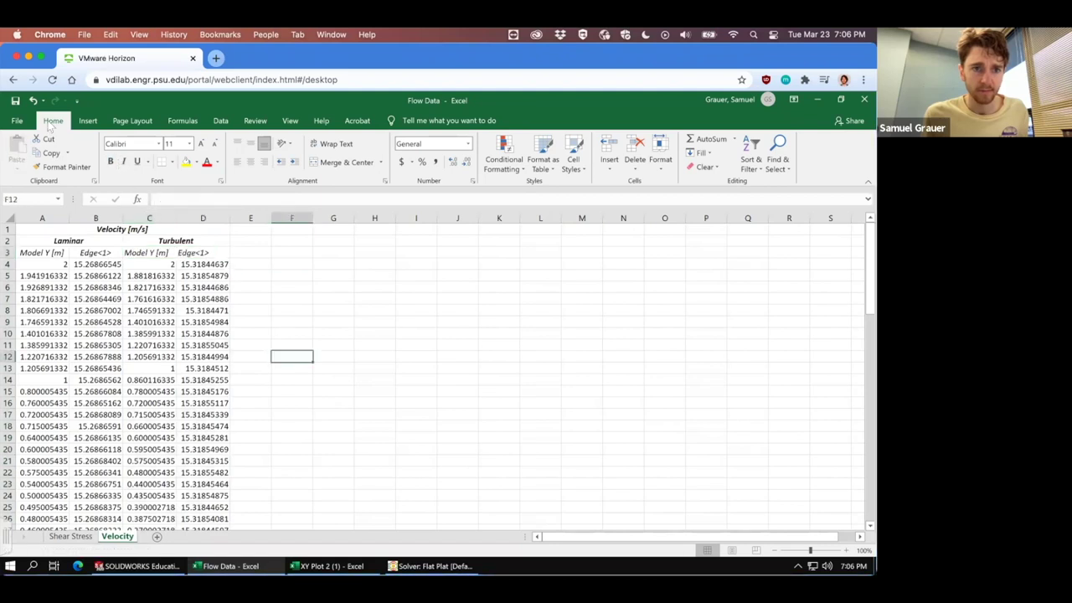
click(332, 310)
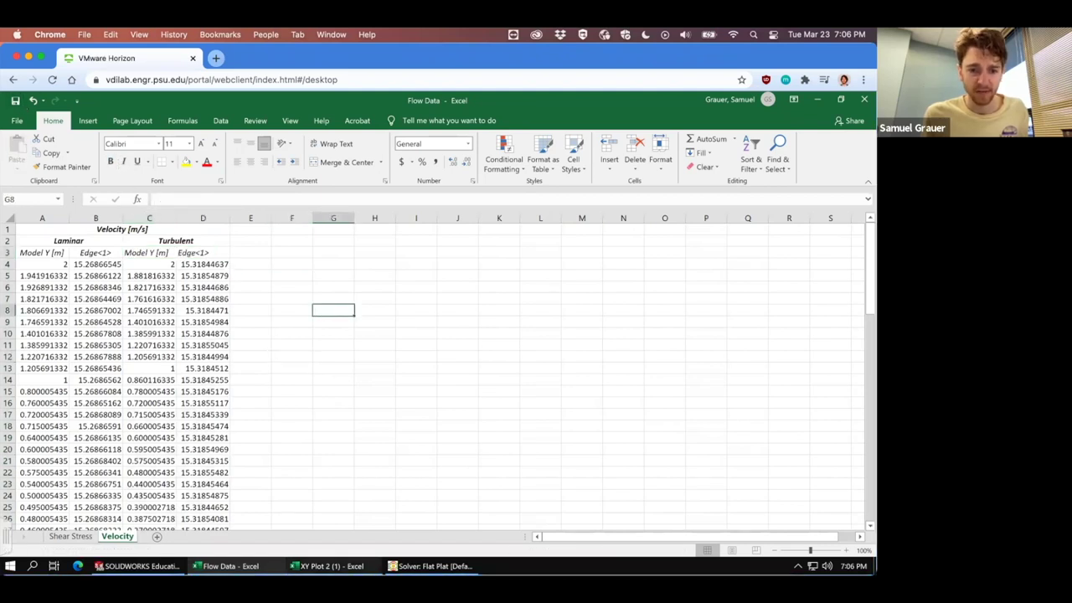
Step: Close the exported XY Plot 2 workbook containing the turbulent velocity data
click(326, 566)
click(864, 99)
click(437, 349)
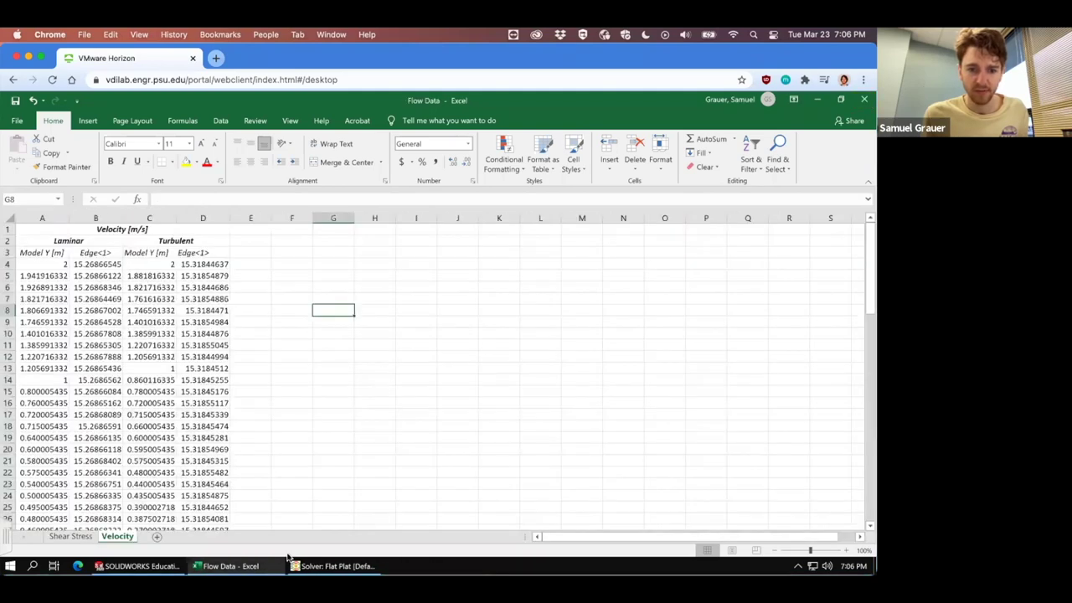
Step: Close the finished Flat Plat solver window and switch back to the SOLIDWORKS model
click(335, 566)
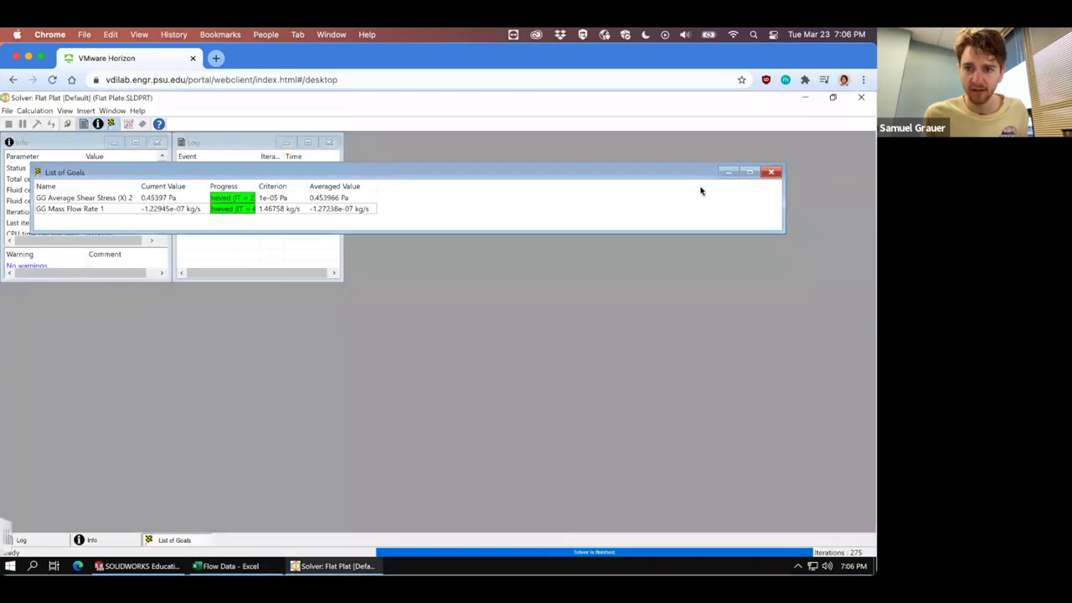
click(862, 98)
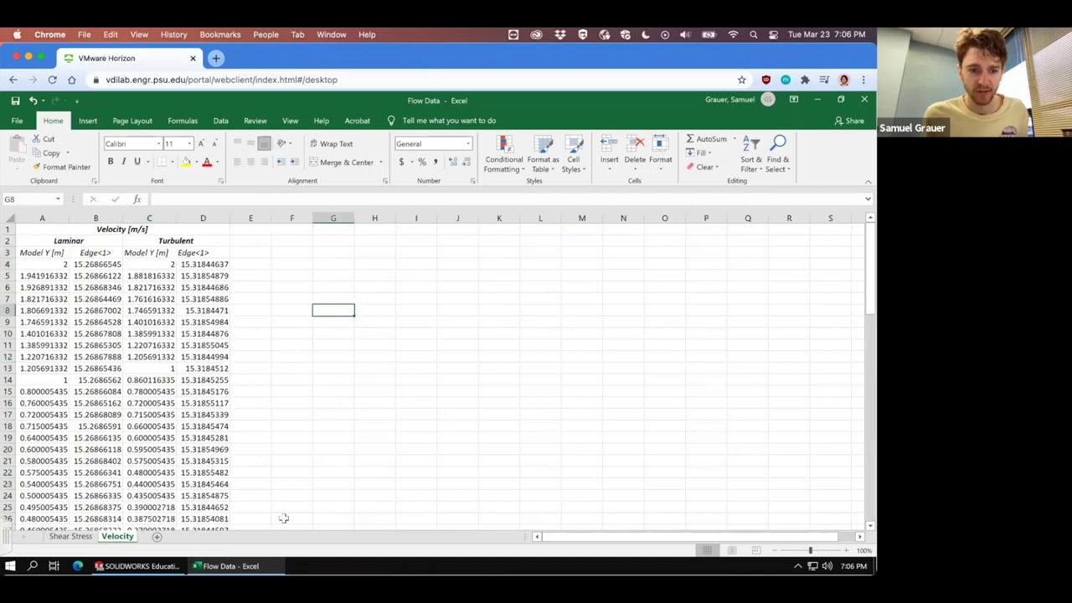
click(138, 566)
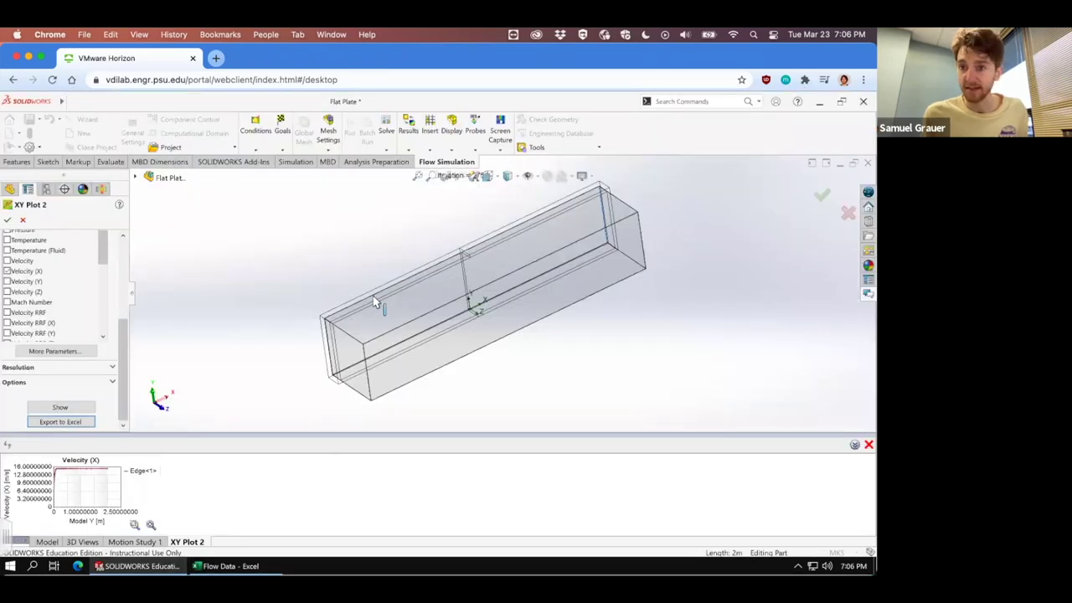